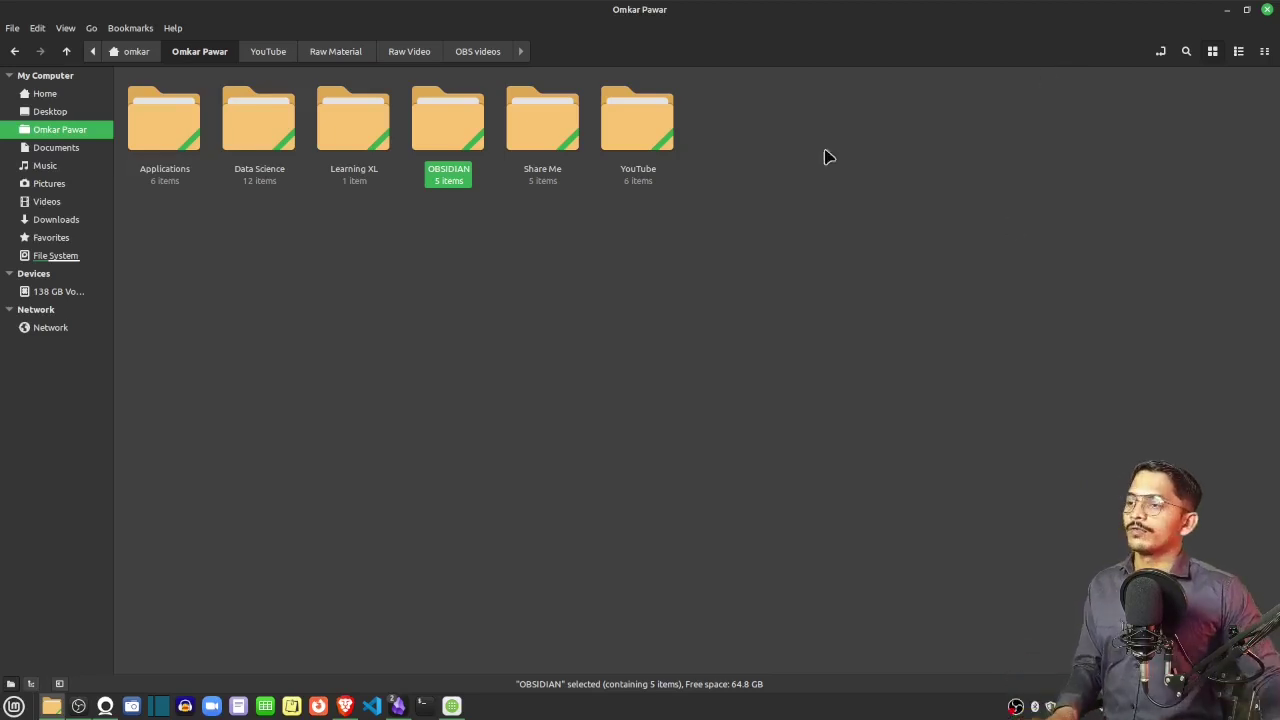
Create a new folder named Data Science inside the OBSIDIAN folder
{"action": "double_click", "coordinate": [461, 128]}
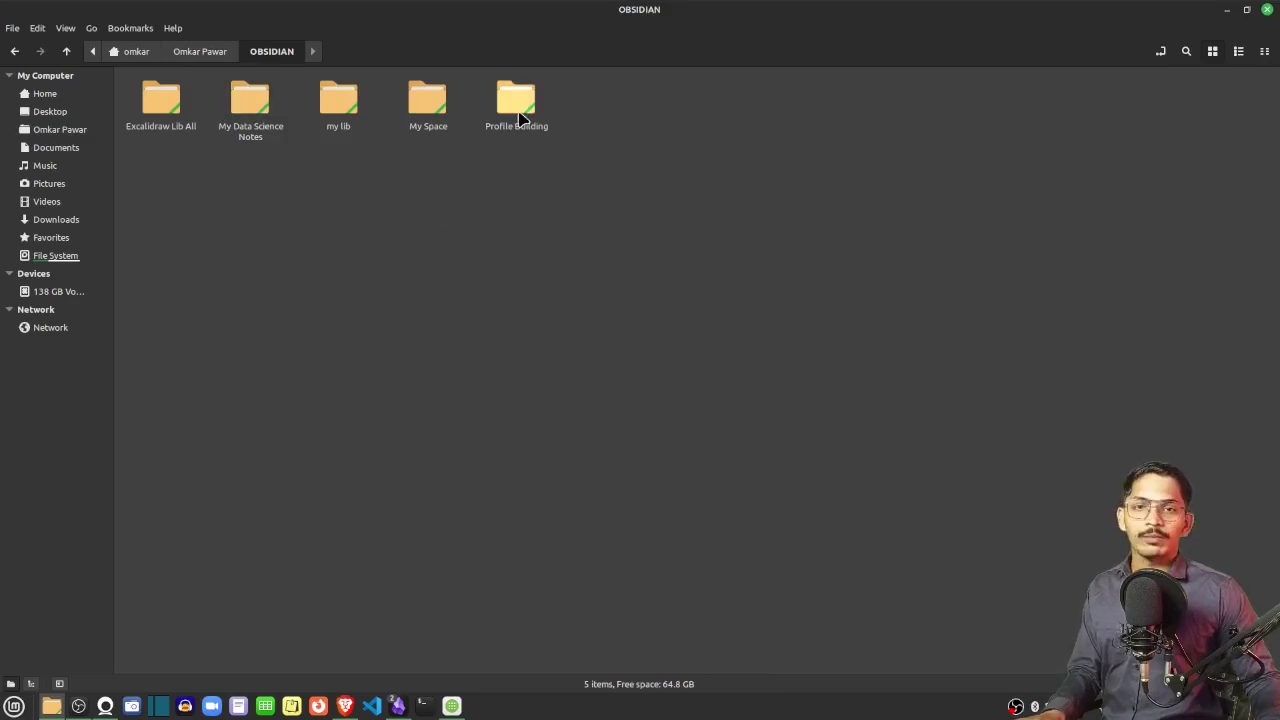
{"action": "right_click", "coordinate": [645, 239]}
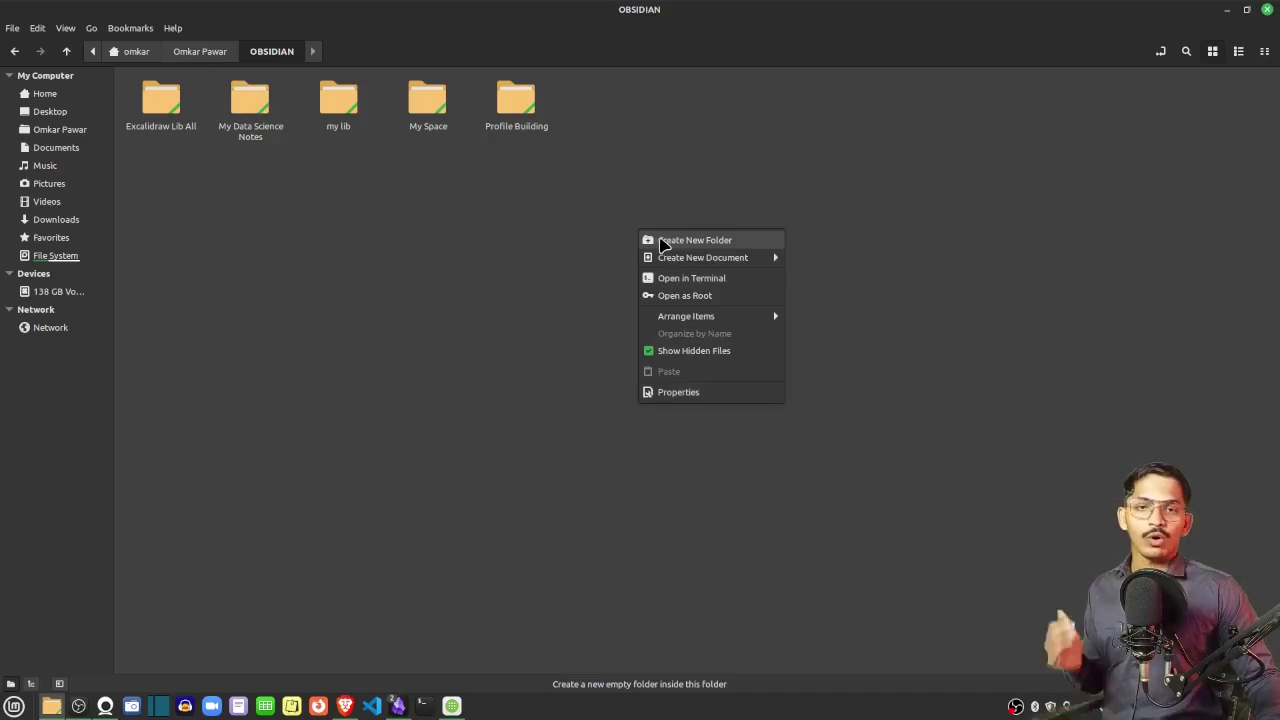
{"action": "left_click", "coordinate": [660, 241]}
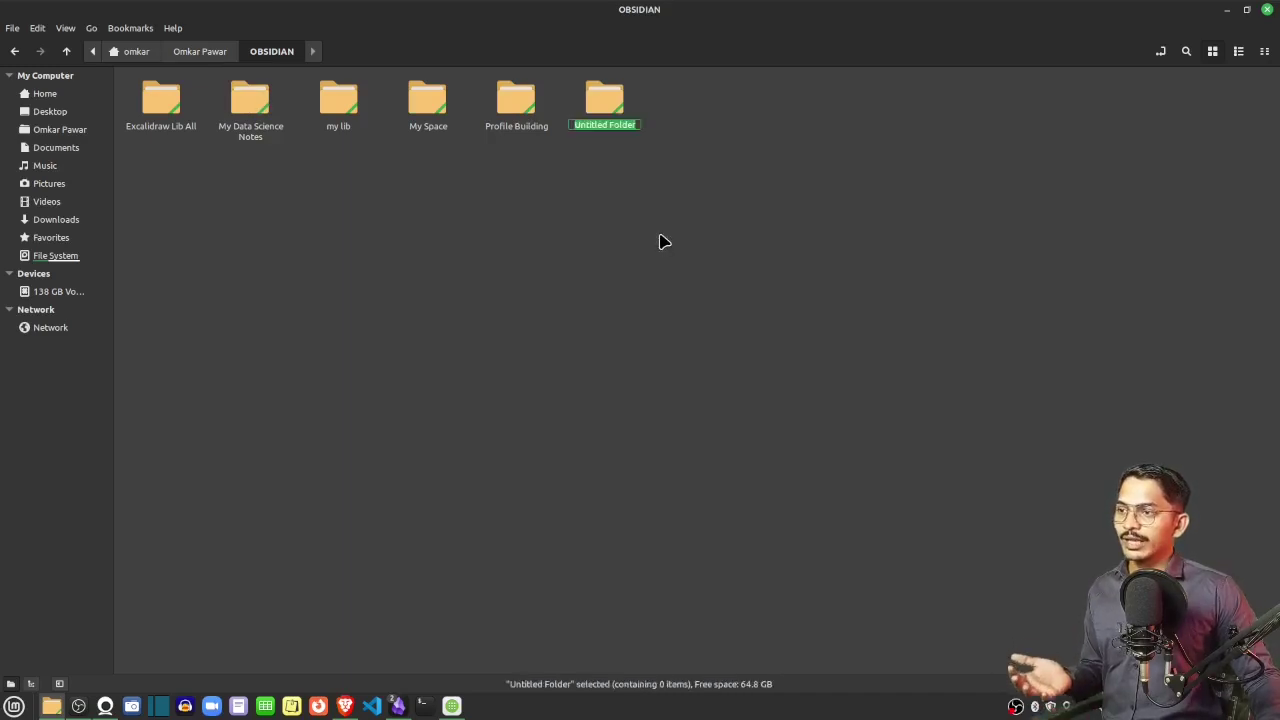
{"action": "type", "text": "Data Sci"}
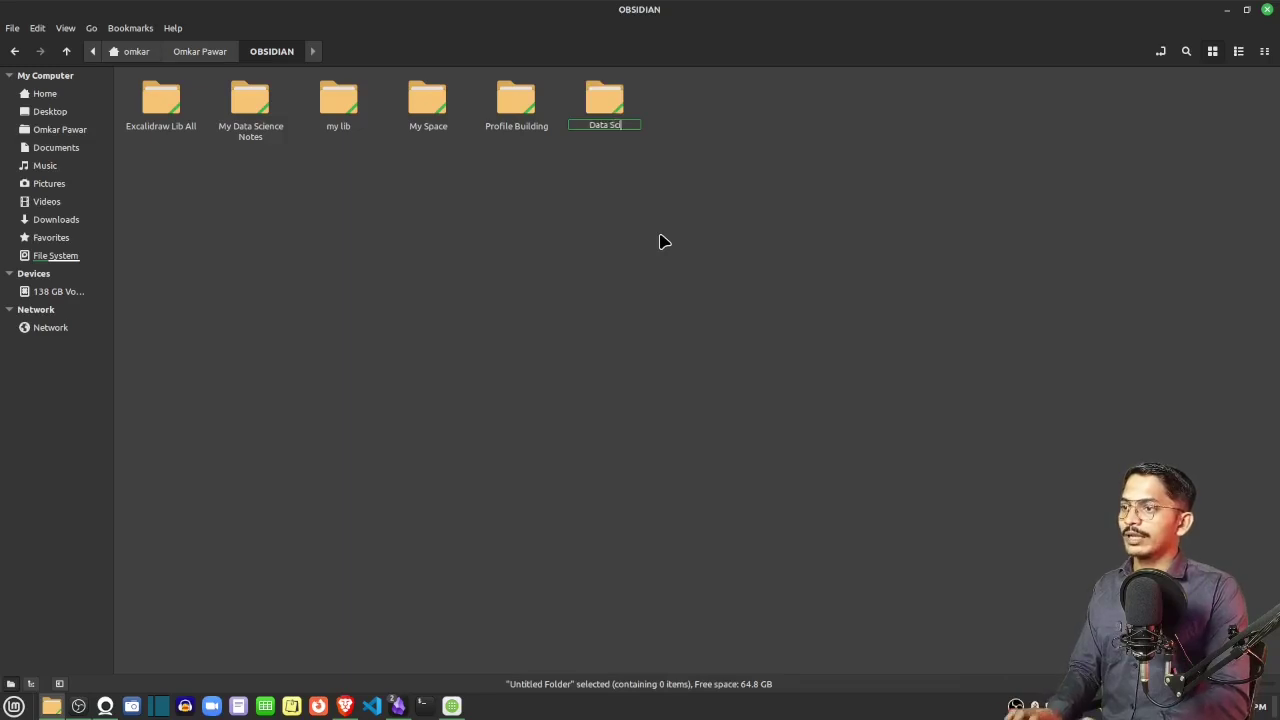
{"action": "type", "text": "ence"}
{"action": "key", "text": "Return"}
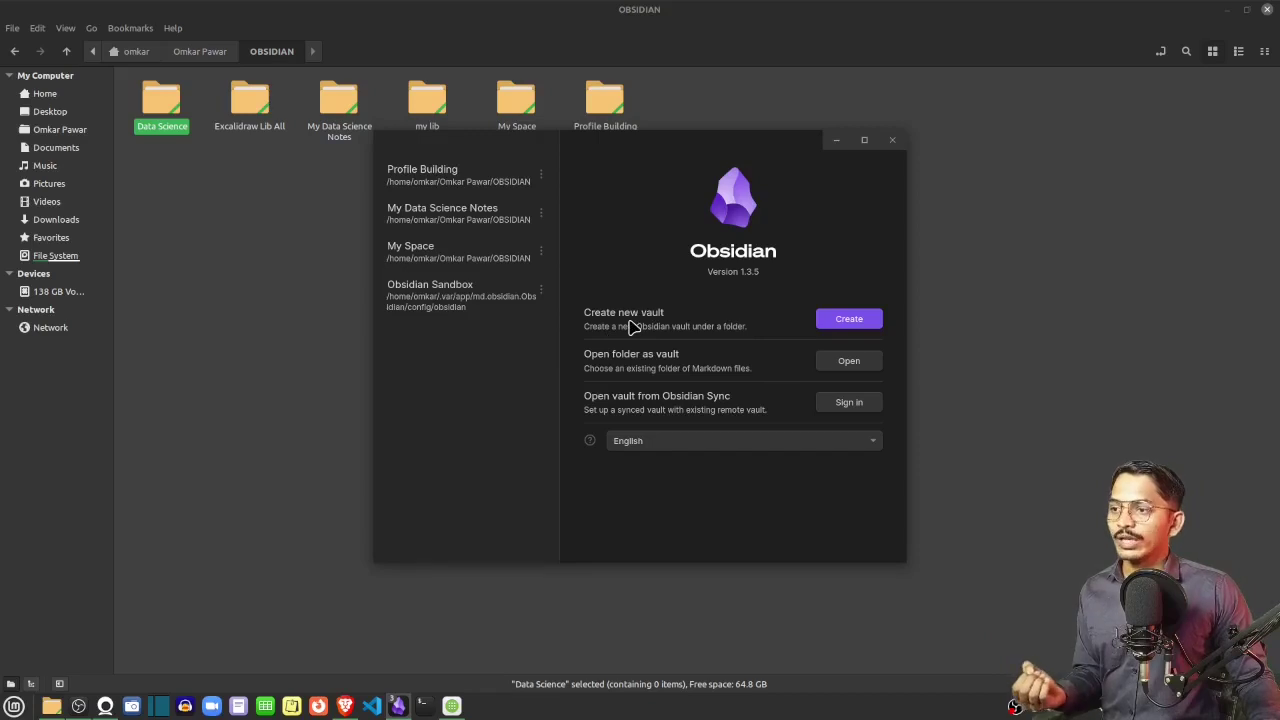
{"action": "left_click", "coordinate": [860, 320]}
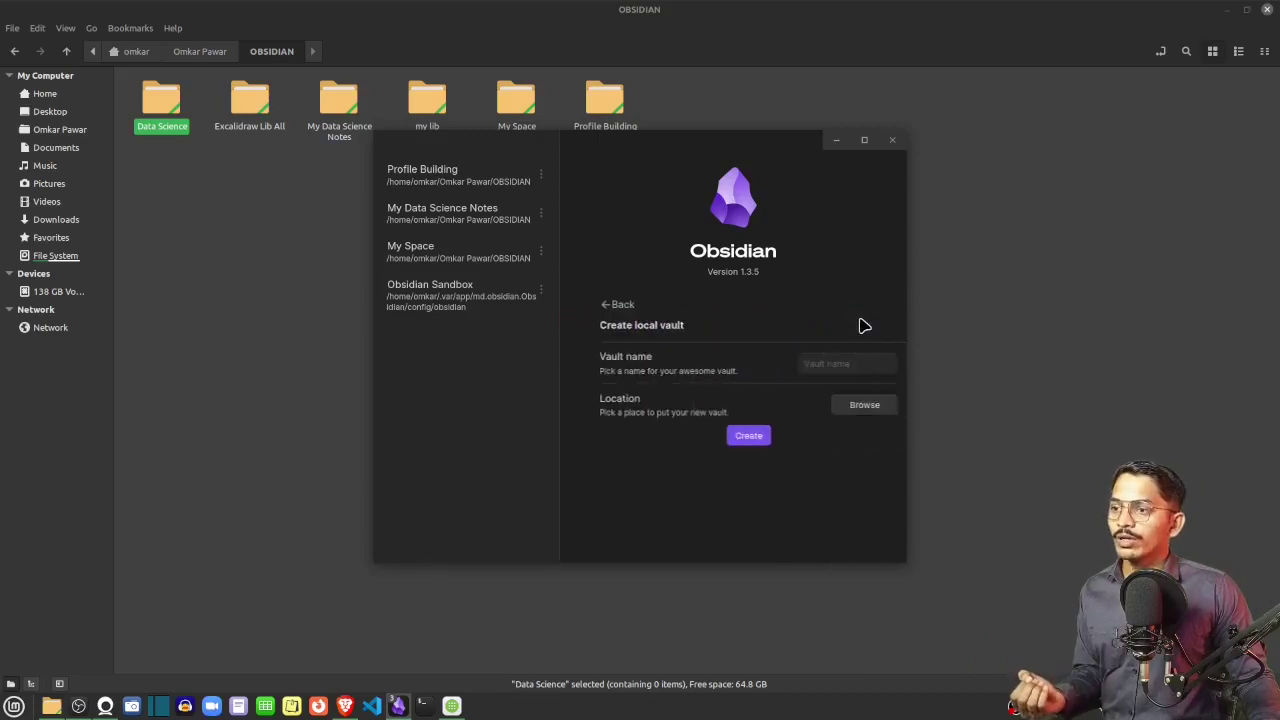
{"action": "left_click", "coordinate": [802, 362]}
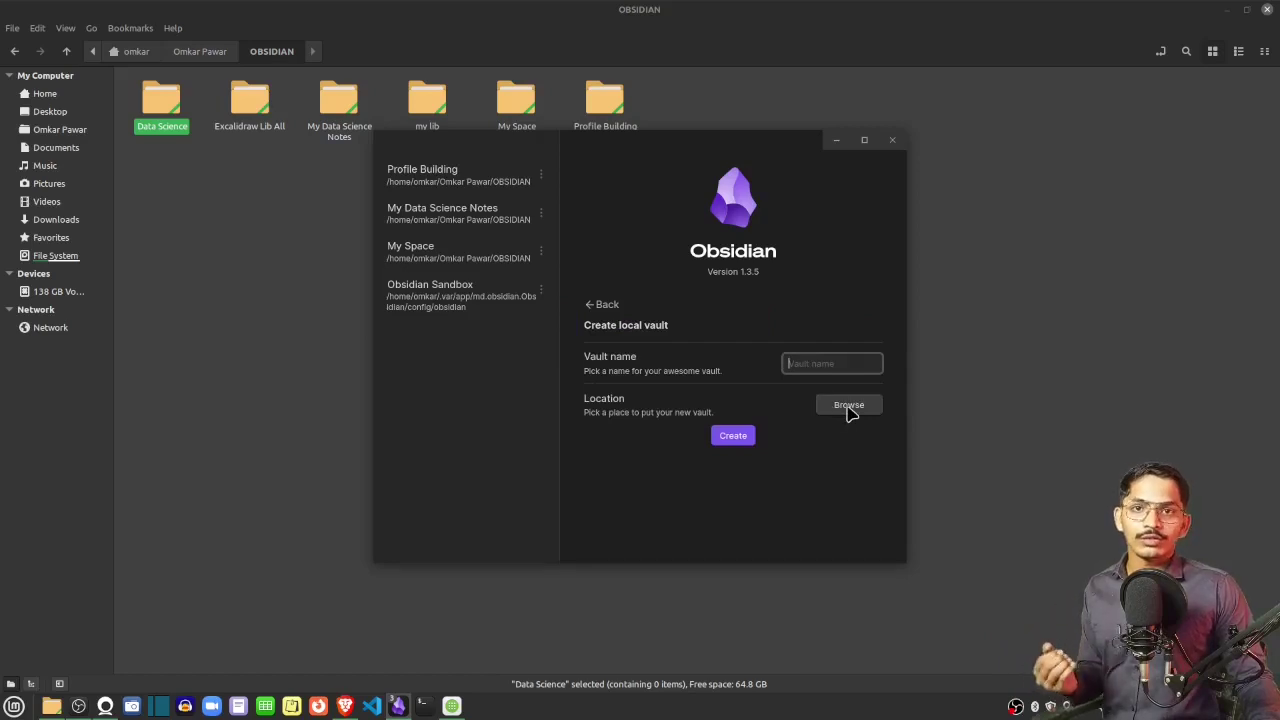
{"action": "left_click", "coordinate": [594, 305]}
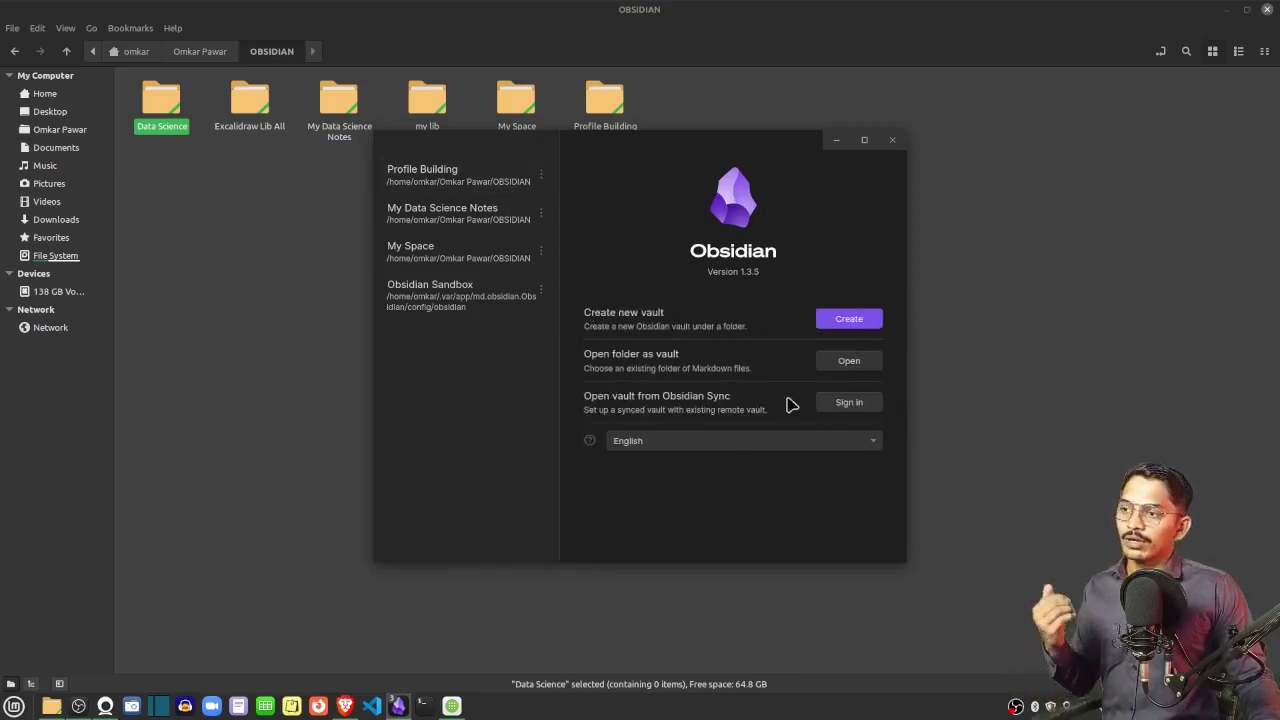
Open the Data Science folder inside OBSIDIAN as a vault and maximize its window
{"action": "left_click", "coordinate": [845, 372]}
{"action": "left_click", "coordinate": [329, 300]}
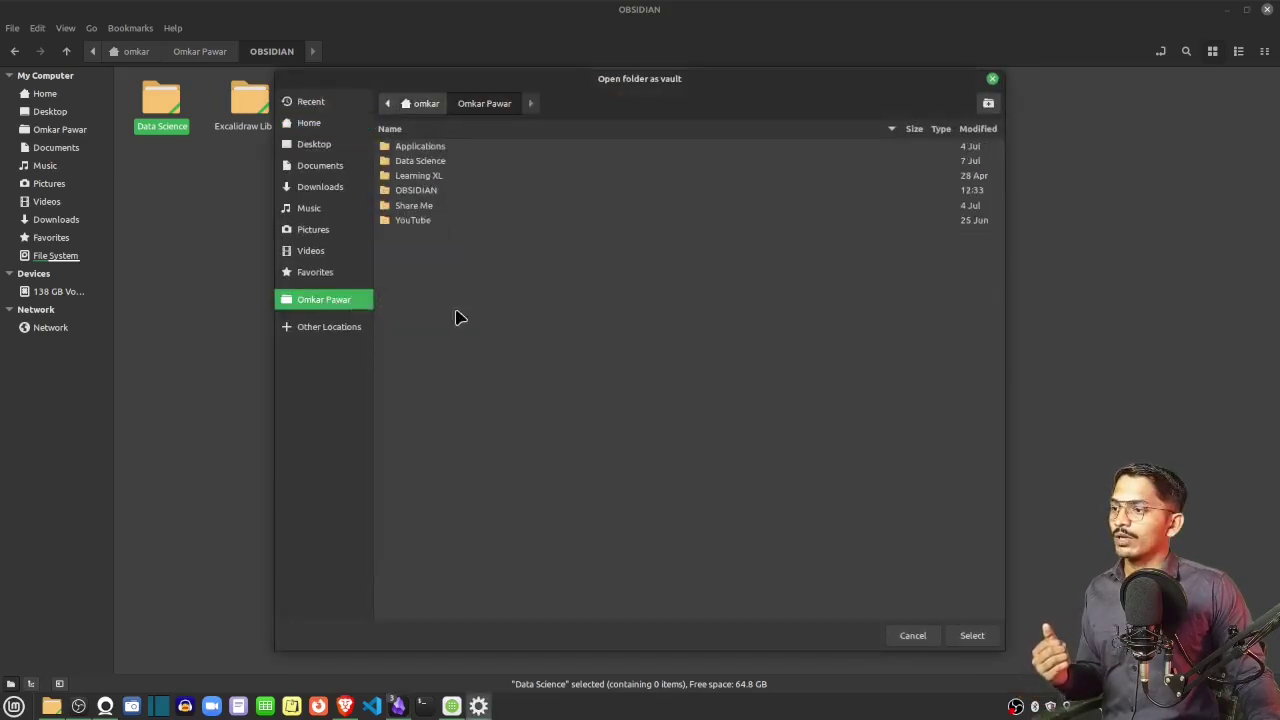
{"action": "double_click", "coordinate": [432, 192]}
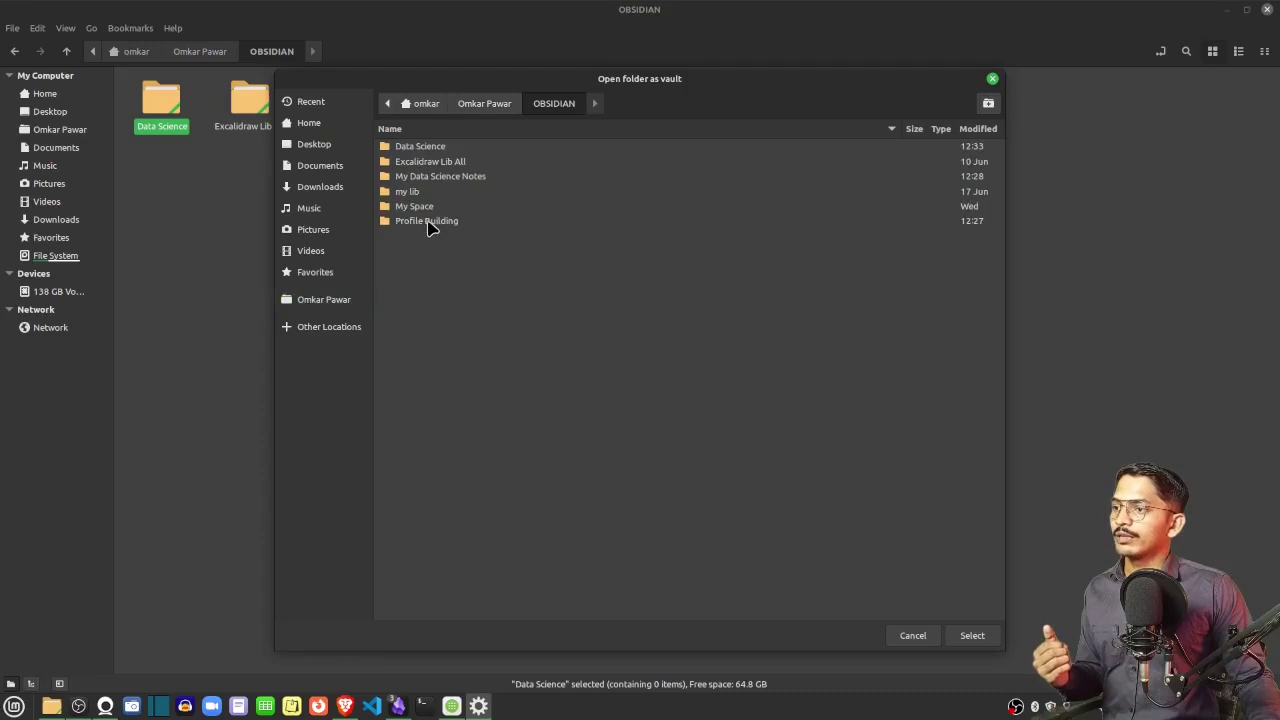
{"action": "left_click", "coordinate": [443, 149]}
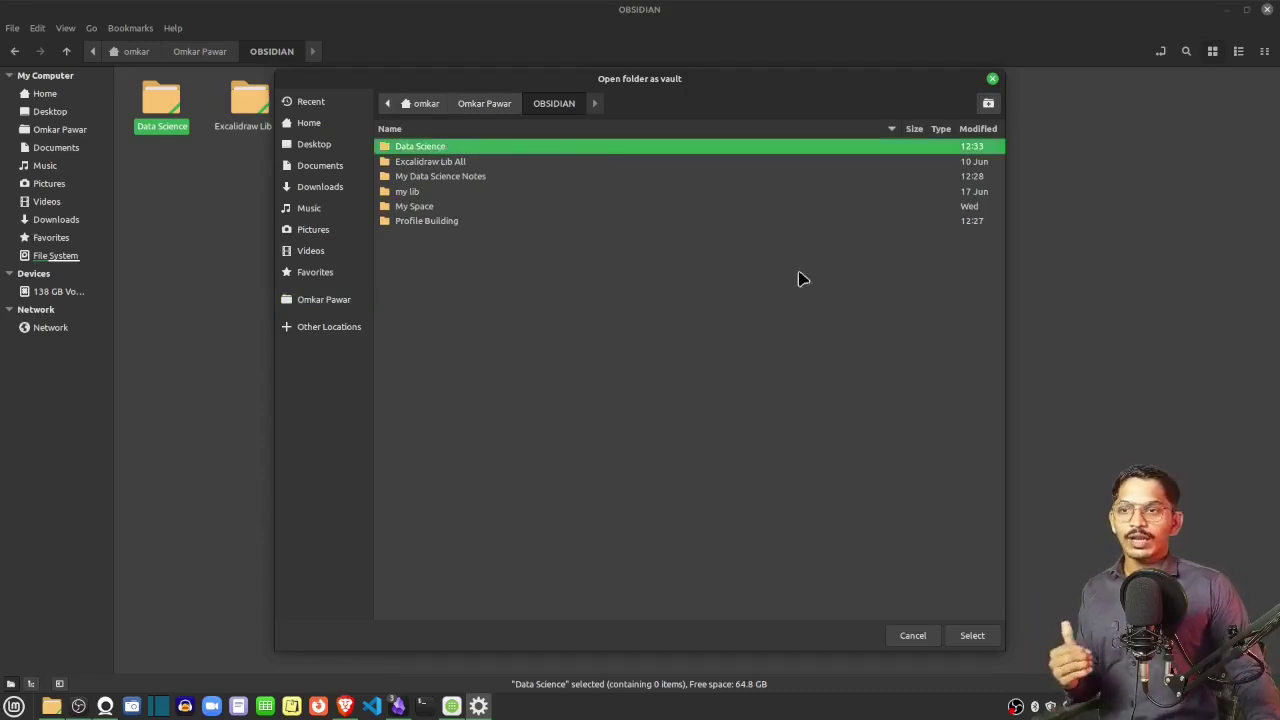
{"action": "left_click", "coordinate": [971, 634]}
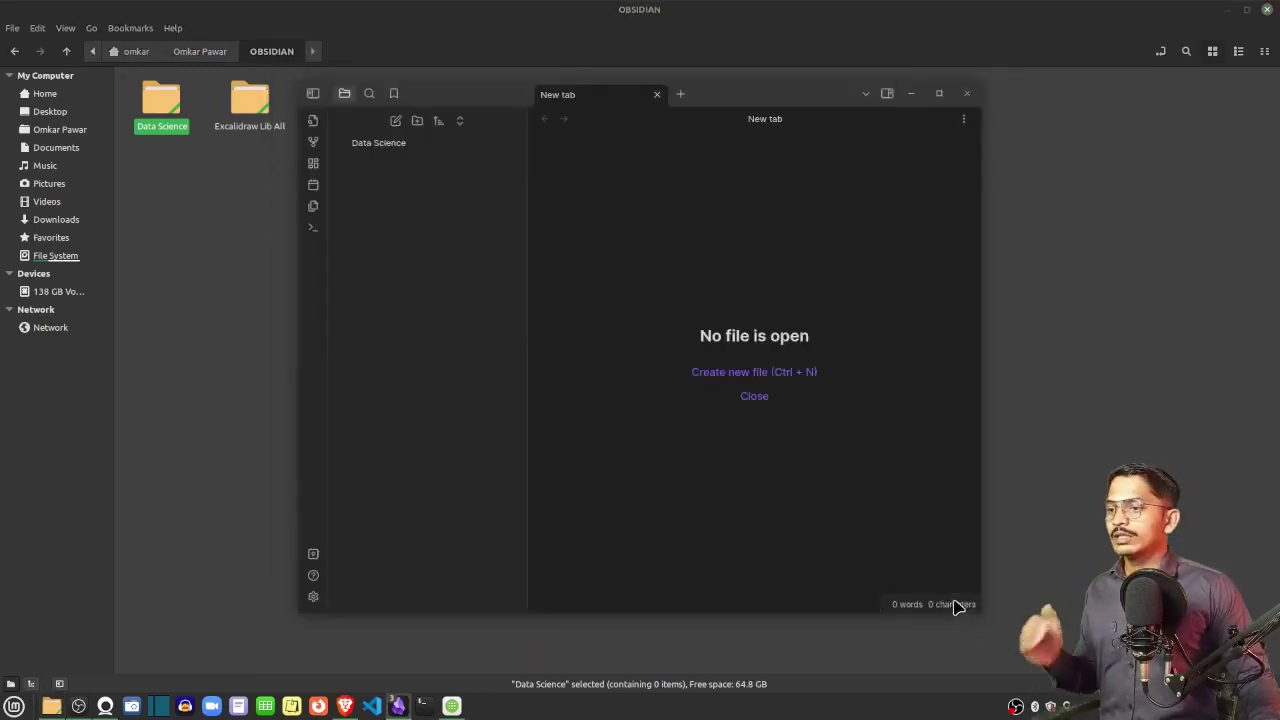
{"action": "left_click", "coordinate": [939, 94]}
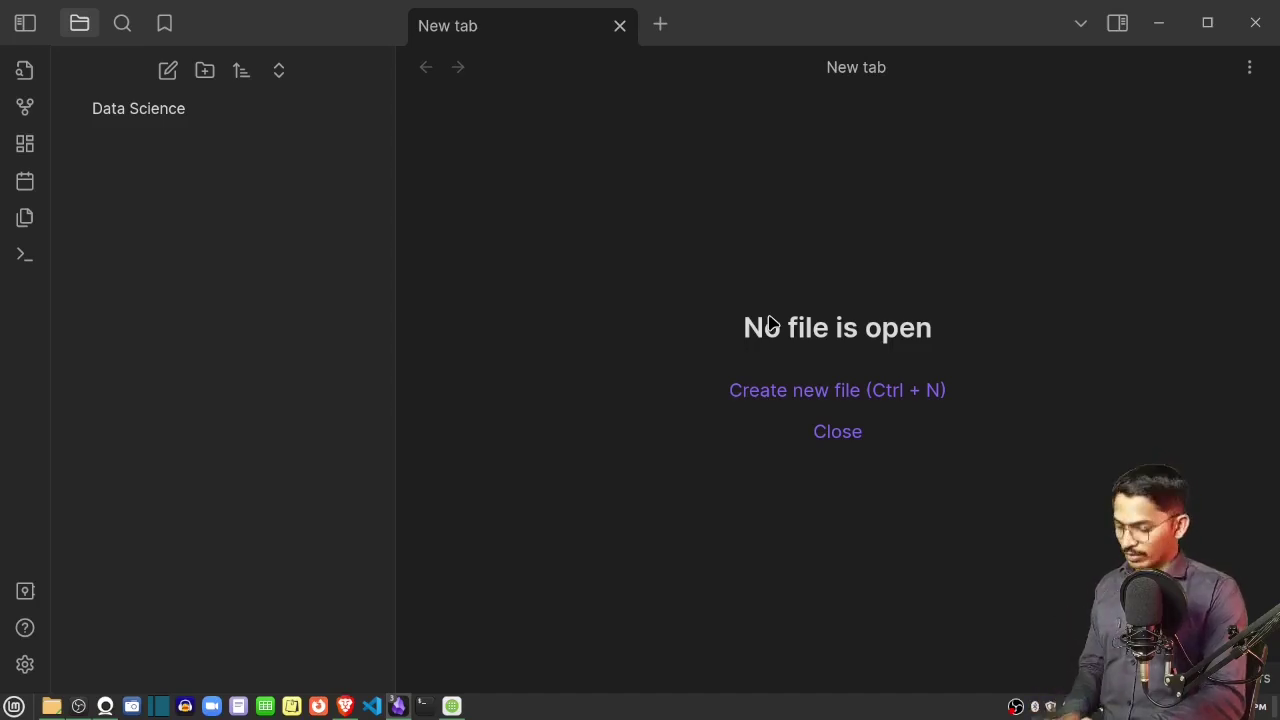
Create a new note titled "My First Note" in the Data Science vault
{"action": "key", "text": "ctrl+n"}
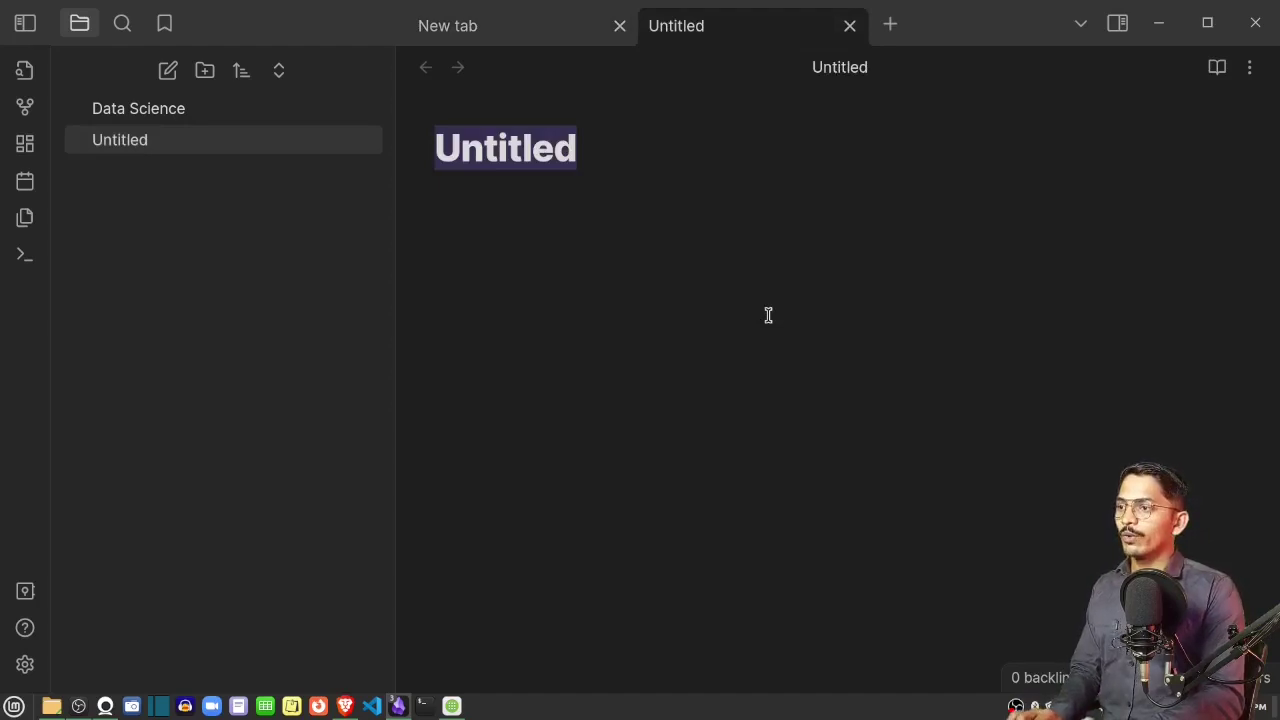
{"action": "type", "text": "My F"}
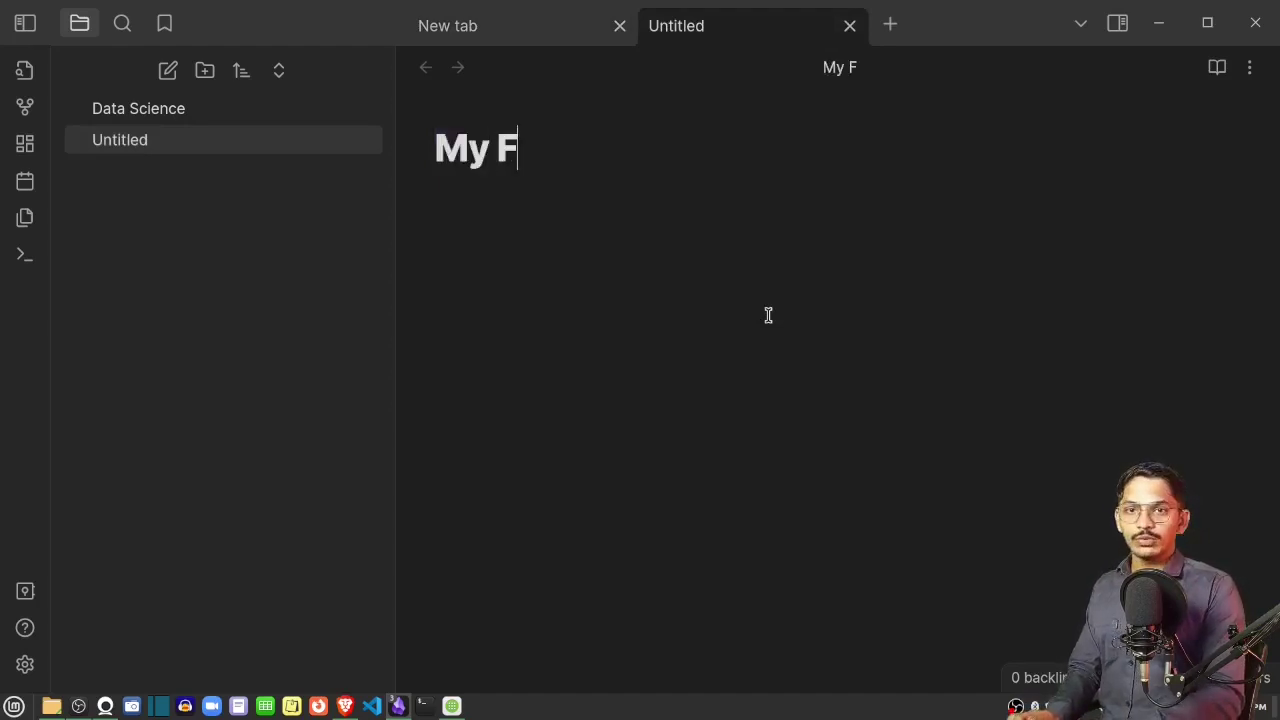
{"action": "type", "text": "irst NOt"}
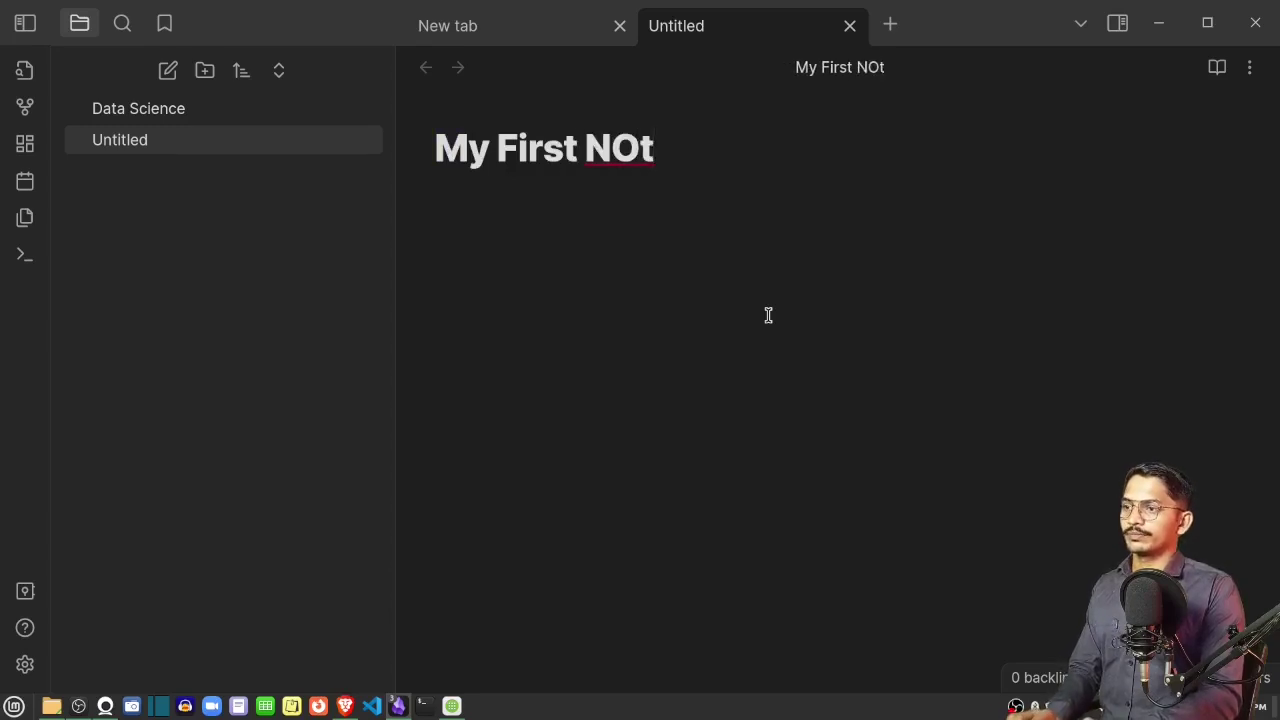
{"action": "key", "text": "BackSpace"}
{"action": "key", "text": "BackSpace"}
{"action": "type", "text": "ote"}
{"action": "key", "text": "Return"}
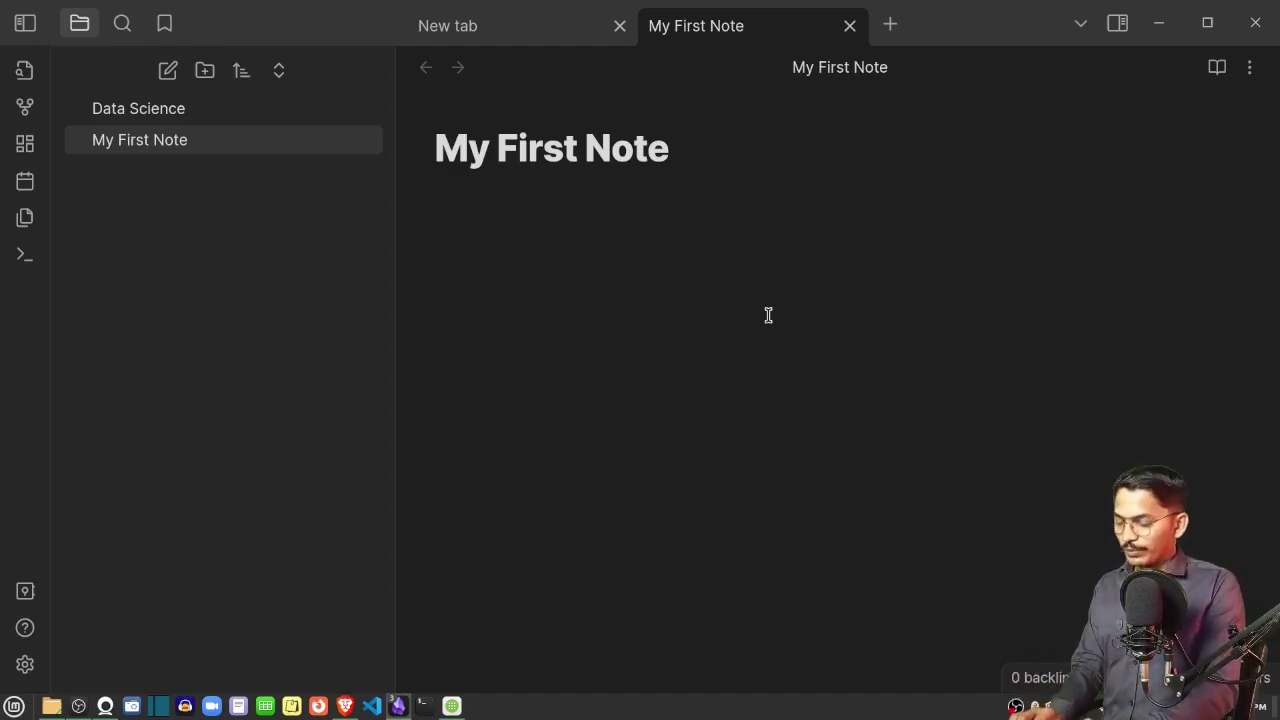
Add a level-three Markdown heading reading "Heading" under the note title
{"action": "type", "text": "### "}
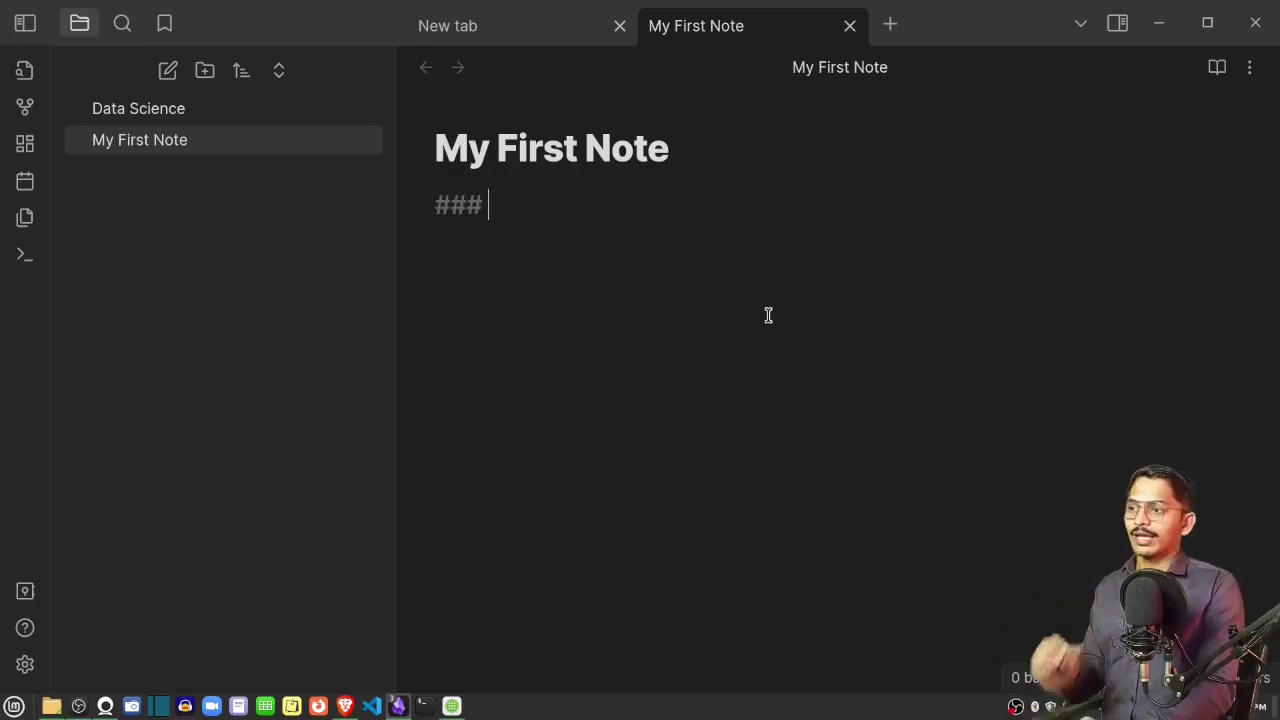
{"action": "type", "text": "Head"}
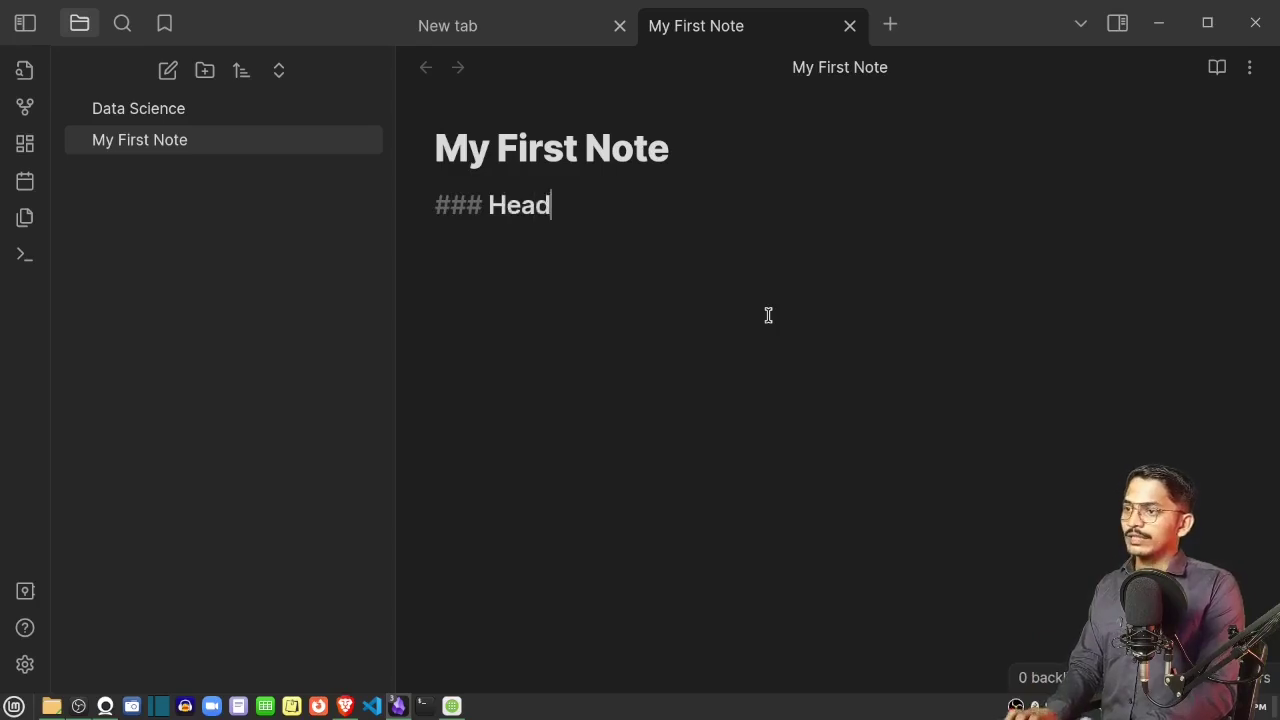
{"action": "type", "text": "ing"}
{"action": "key", "text": "Return"}
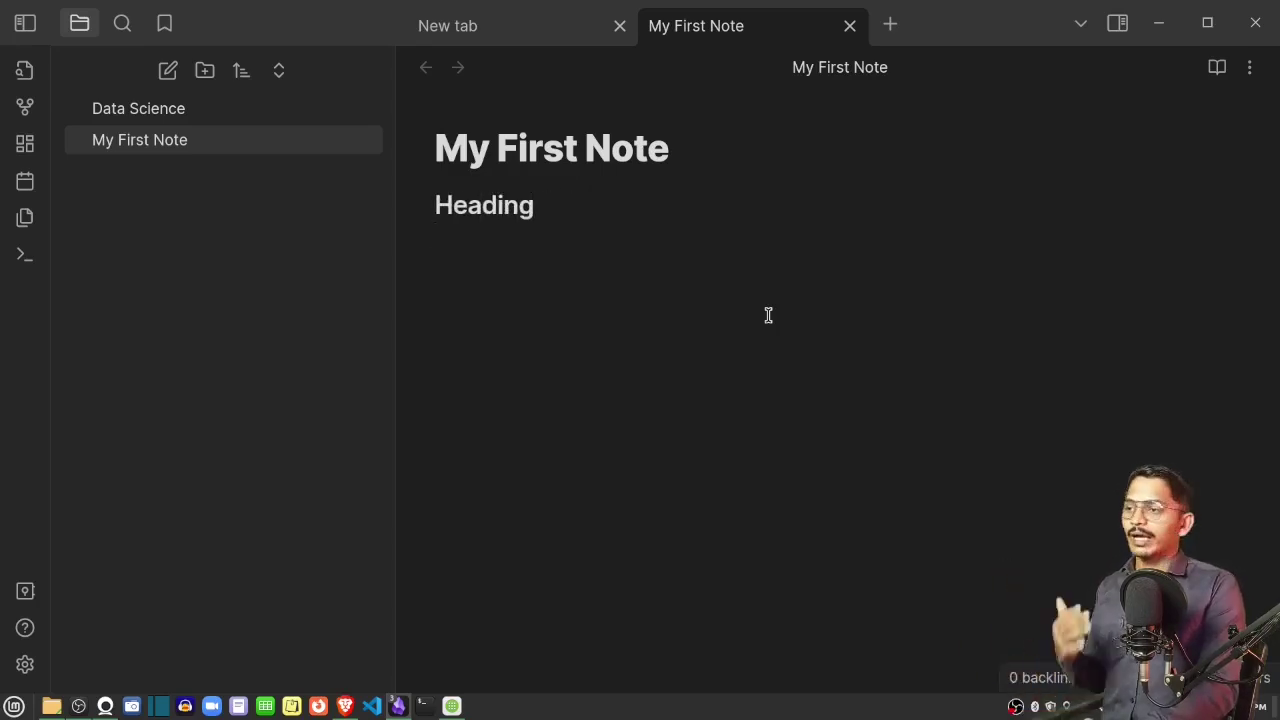
Try the heading at level six with three extra hash marks, and restore it to level three
{"action": "key", "text": "Up"}
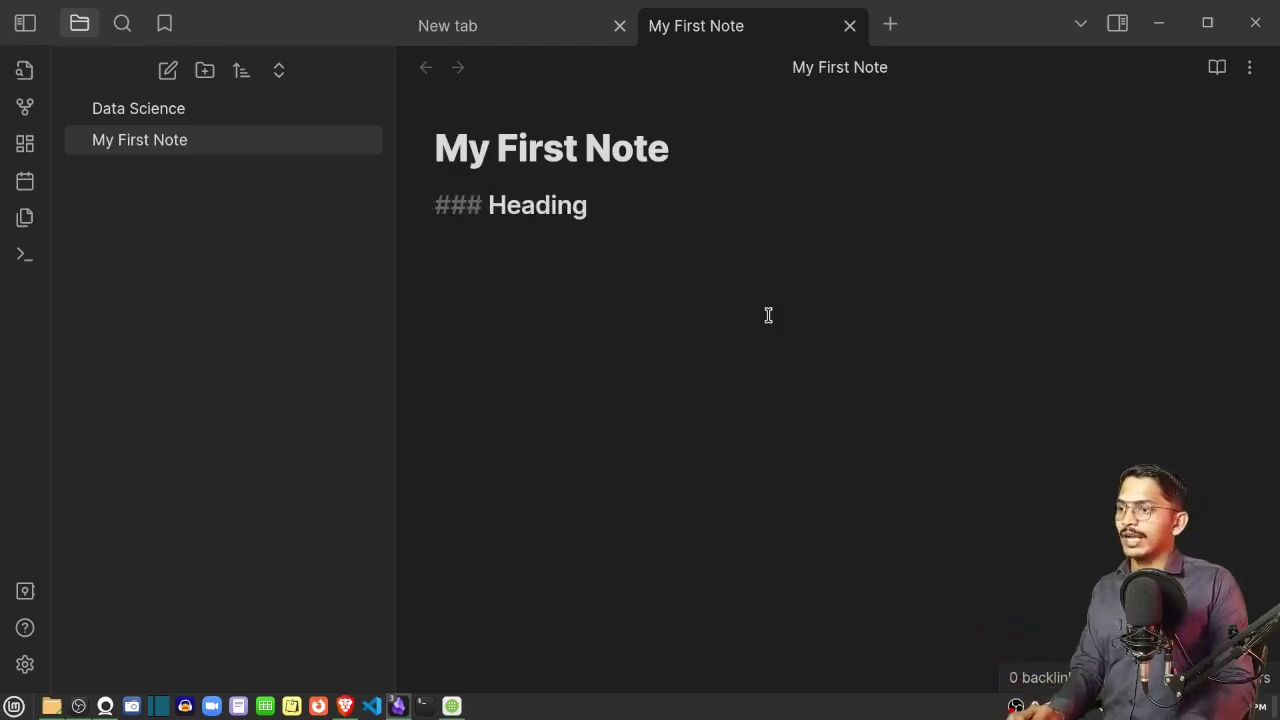
{"action": "type", "text": "###"}
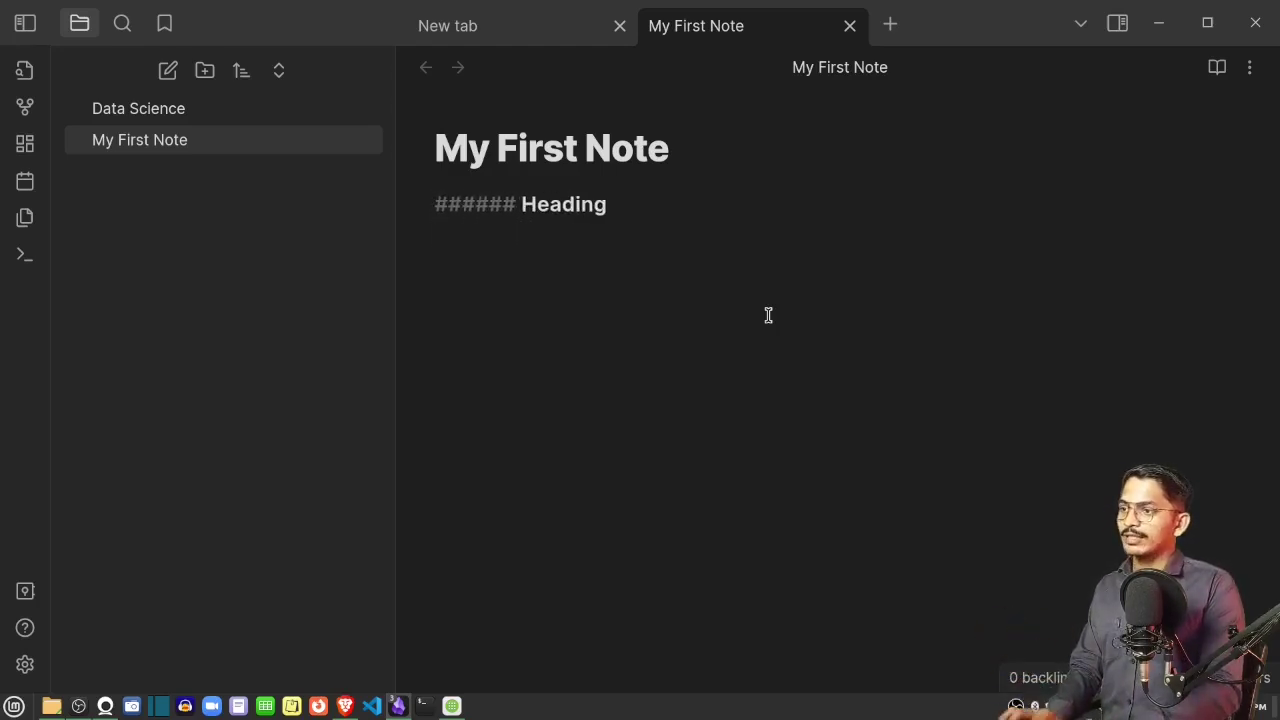
{"action": "key", "text": "BackSpace"}
{"action": "key", "text": "BackSpace"}
{"action": "key", "text": "BackSpace"}
Promote "Heading" to a level-one heading by reducing its prefix to a single hash mark
{"action": "key", "text": "Right"}
{"action": "key", "text": "Right"}
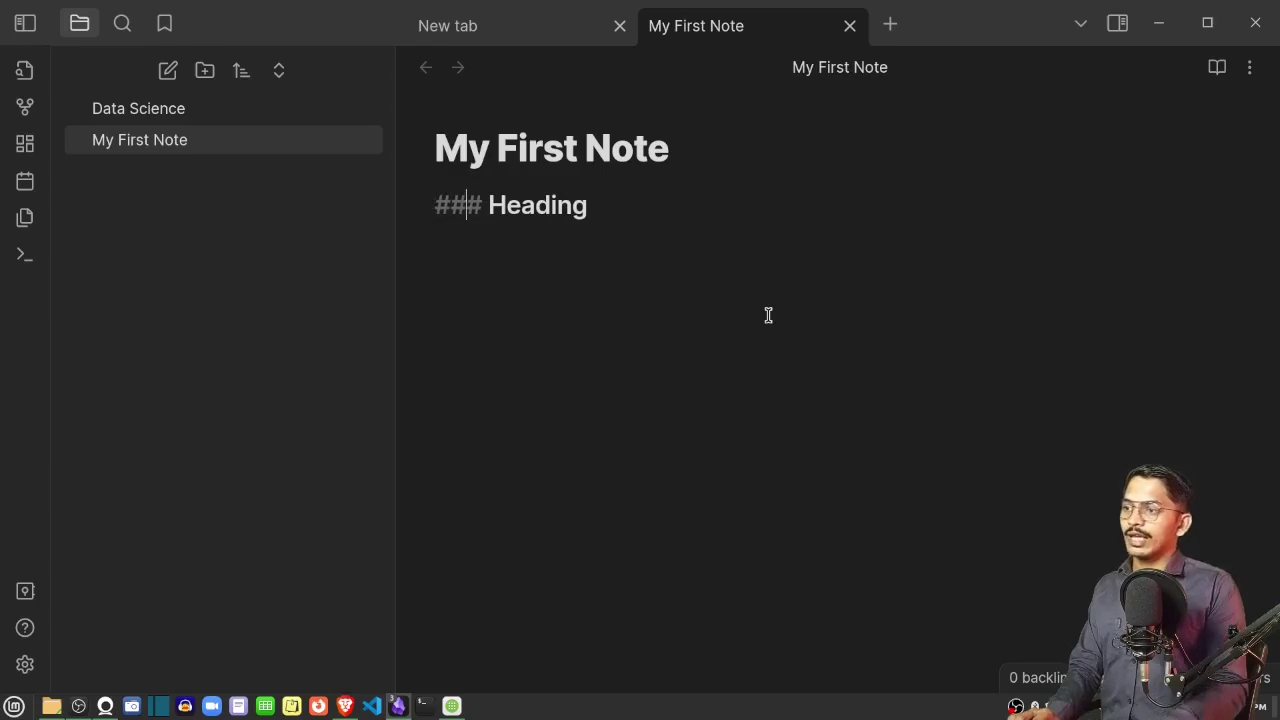
{"action": "key", "text": "BackSpace"}
{"action": "key", "text": "BackSpace"}
{"action": "key", "text": "Right"}
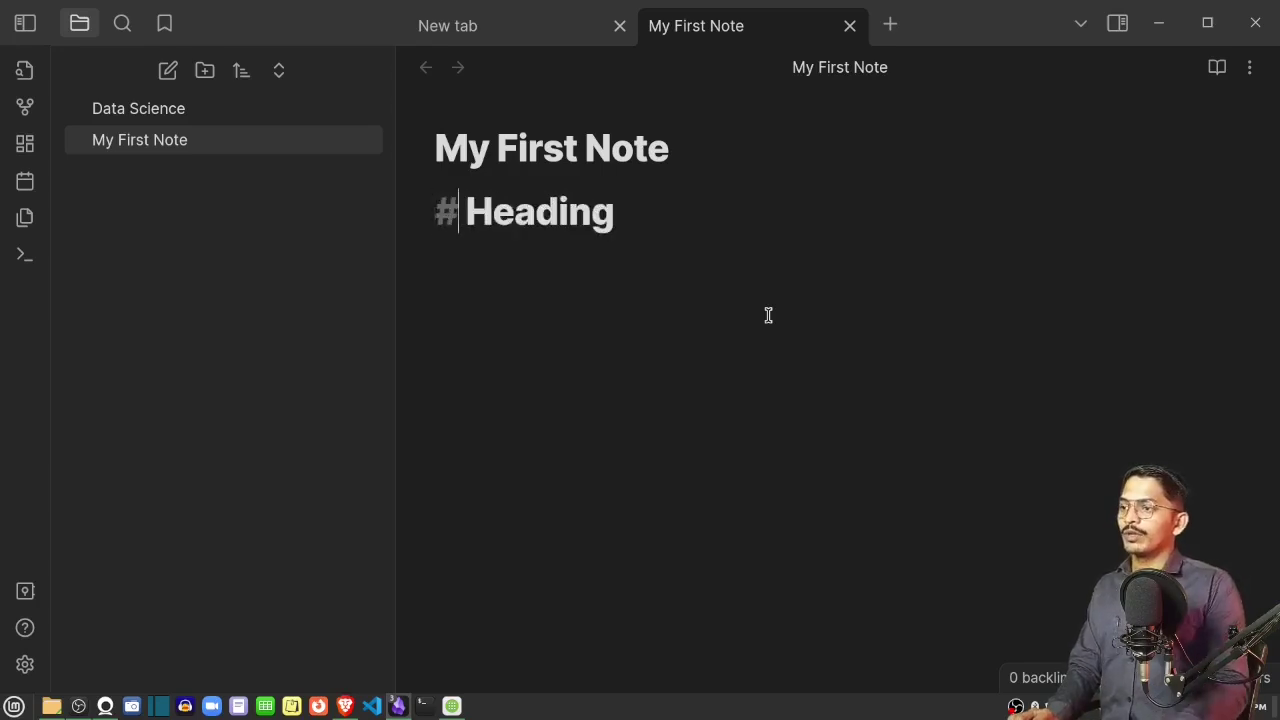
{"action": "key", "text": "Right"}
{"action": "key", "text": "Right"}
{"action": "key", "text": "Right"}
{"action": "key", "text": "Right"}
{"action": "key", "text": "Right"}
{"action": "key", "text": "Right"}
{"action": "key", "text": "Right"}
{"action": "key", "text": "Right"}
Insert a horizontal divider line below the heading using four hyphens
{"action": "key", "text": "Return"}
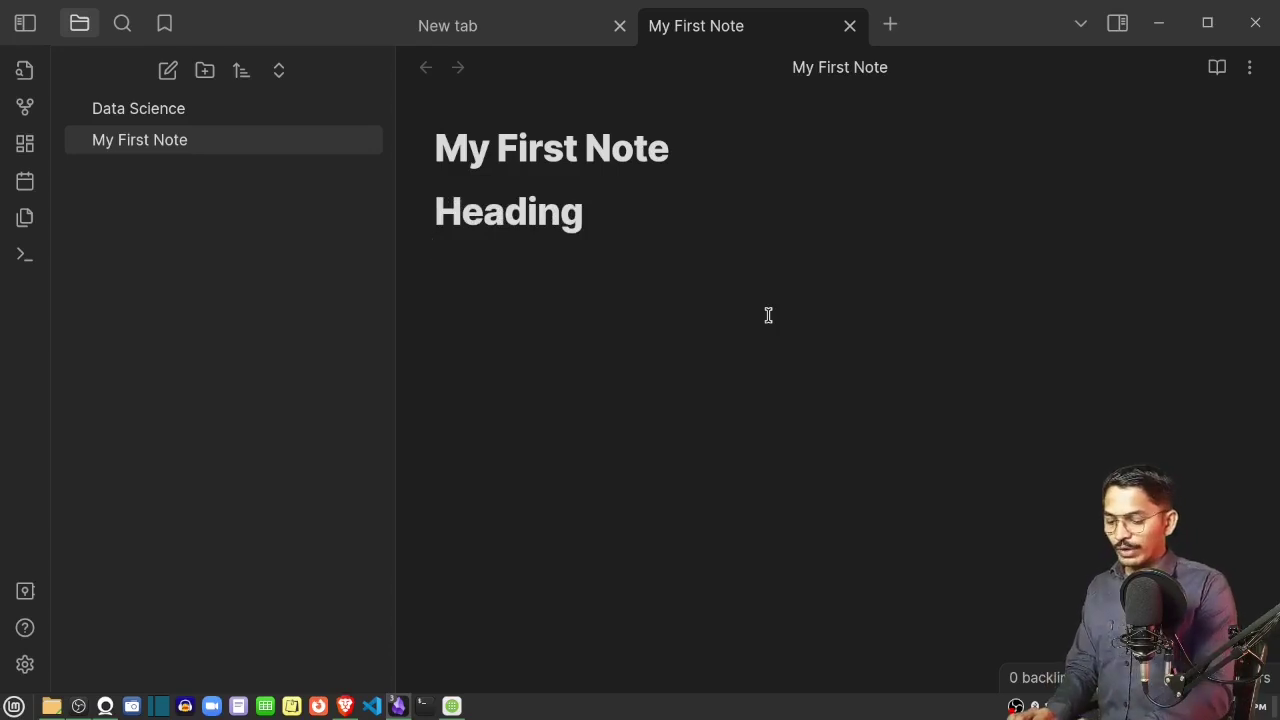
{"action": "type", "text": "----"}
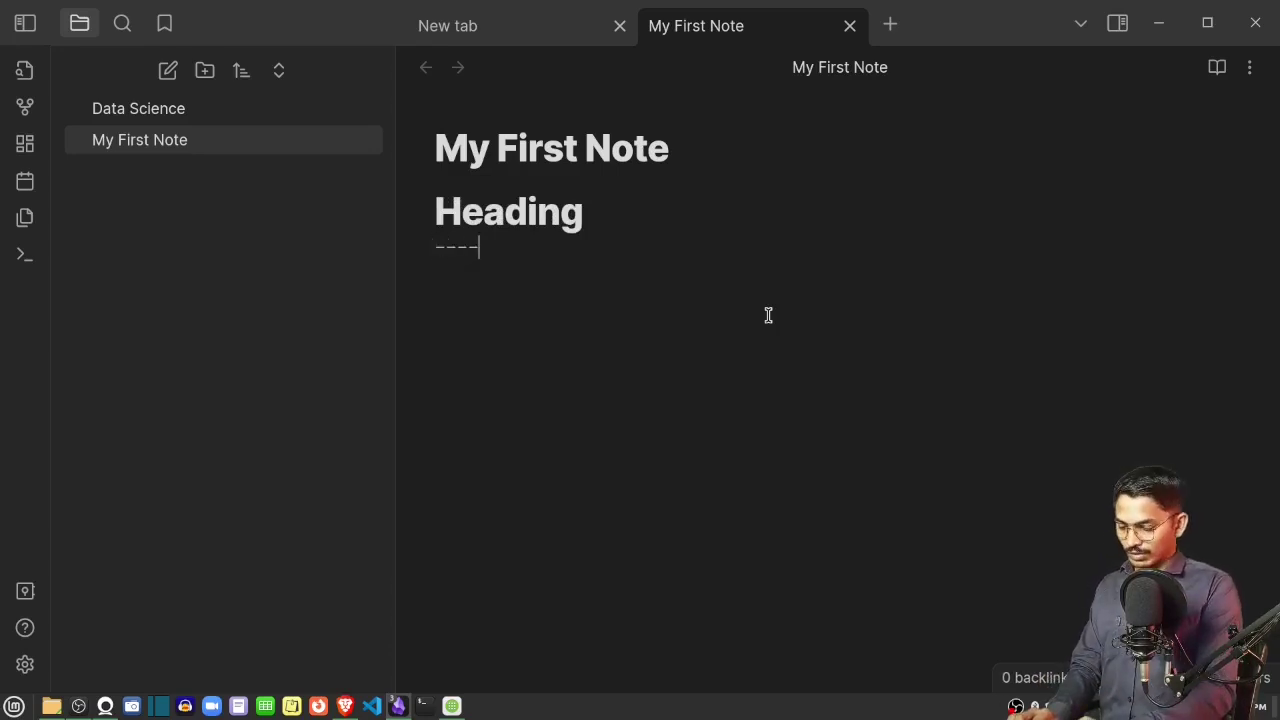
{"action": "key", "text": "Return"}
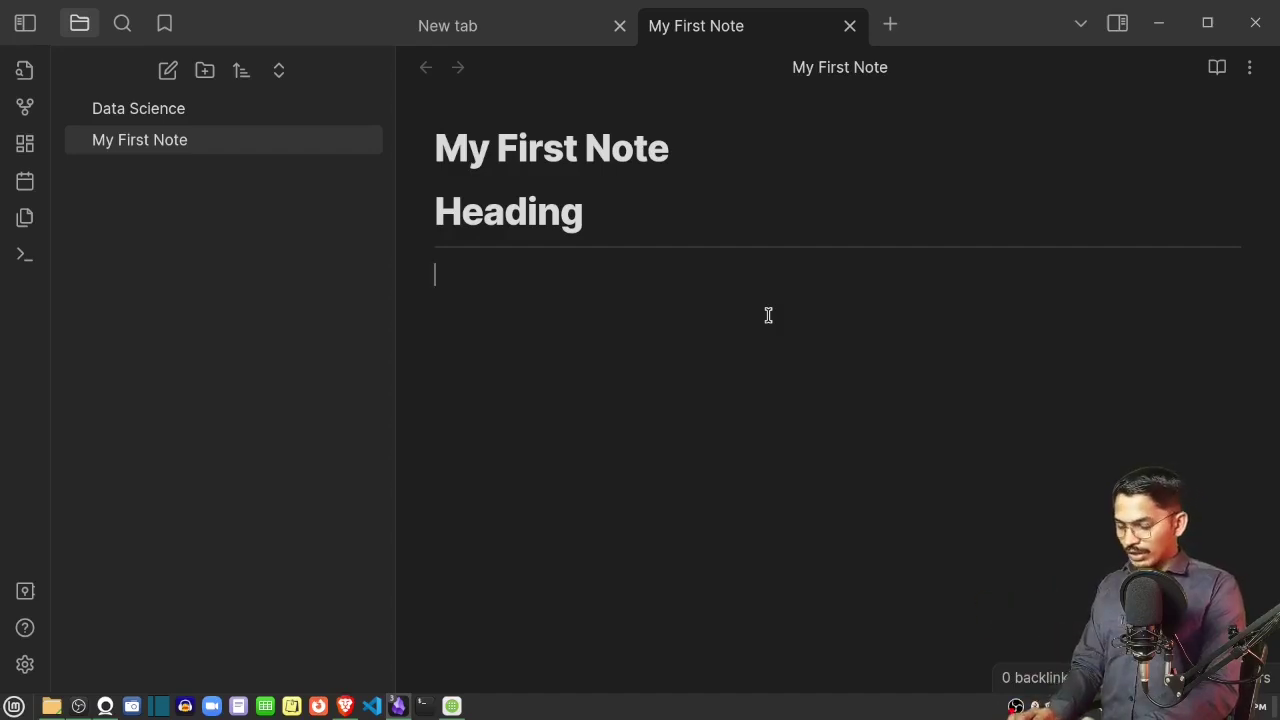
Add the word "Highlight" below the divider, mark it as highlighted with double equals signs, and start a new line
{"action": "type", "text": "Highlight"}
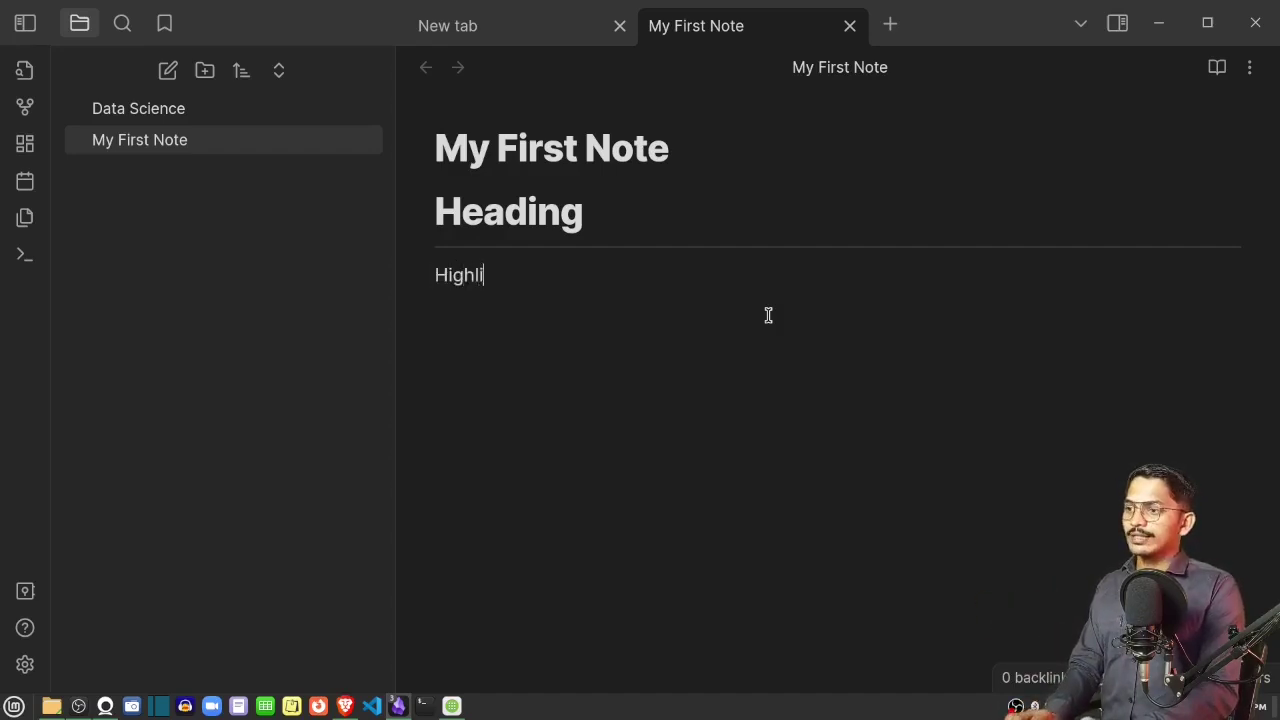
{"action": "key", "text": "shift+Left"}
{"action": "key", "text": "shift+Left"}
{"action": "key", "text": "shift+Left"}
{"action": "key", "text": "shift+Left"}
{"action": "key", "text": "shift+Left"}
{"action": "key", "text": "shift+Left"}
{"action": "key", "text": "shift+Left"}
{"action": "key", "text": "shift+Left"}
{"action": "key", "text": "shift+Left"}
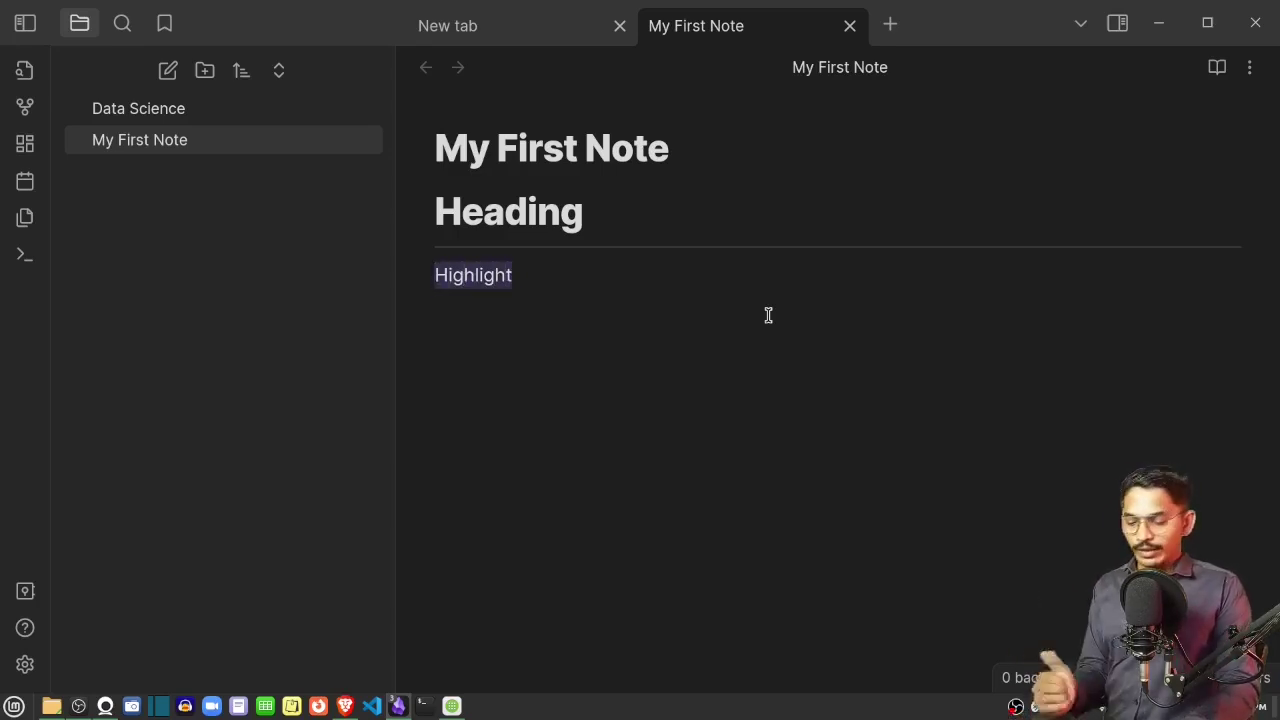
{"action": "type", "text": "=="}
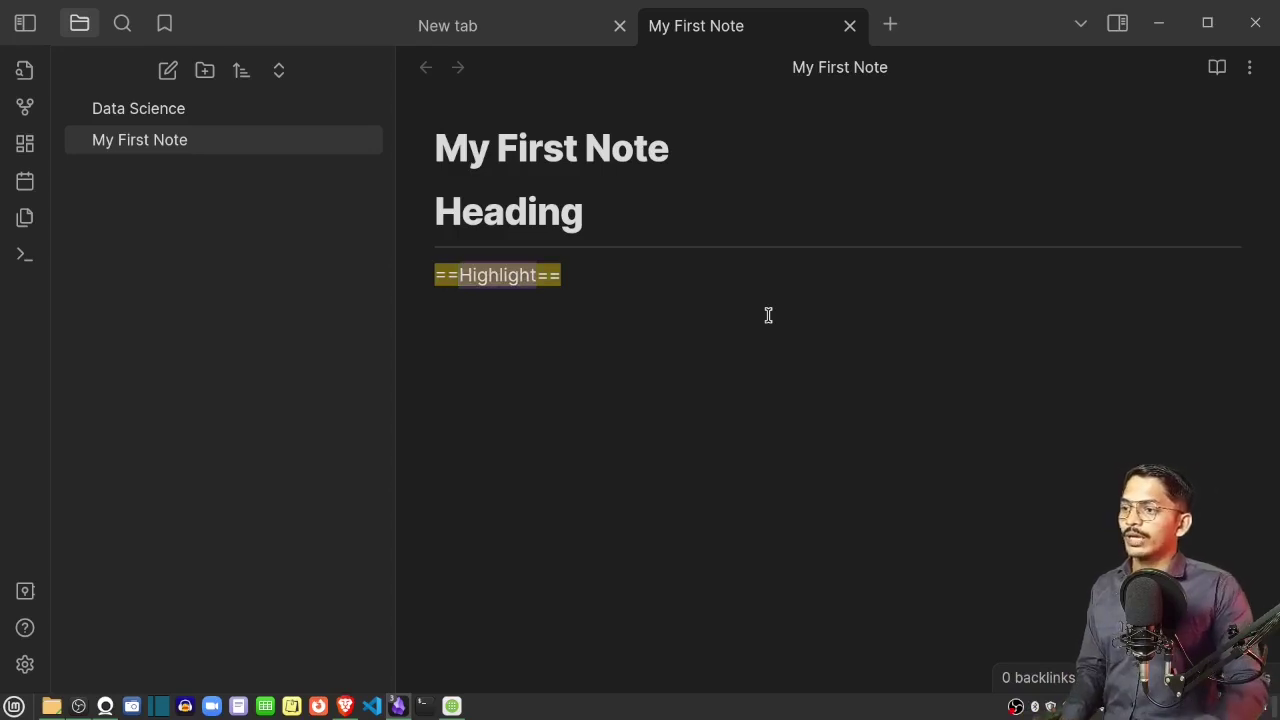
{"action": "key", "text": "Right"}
{"action": "key", "text": "End"}
{"action": "key", "text": "Return"}
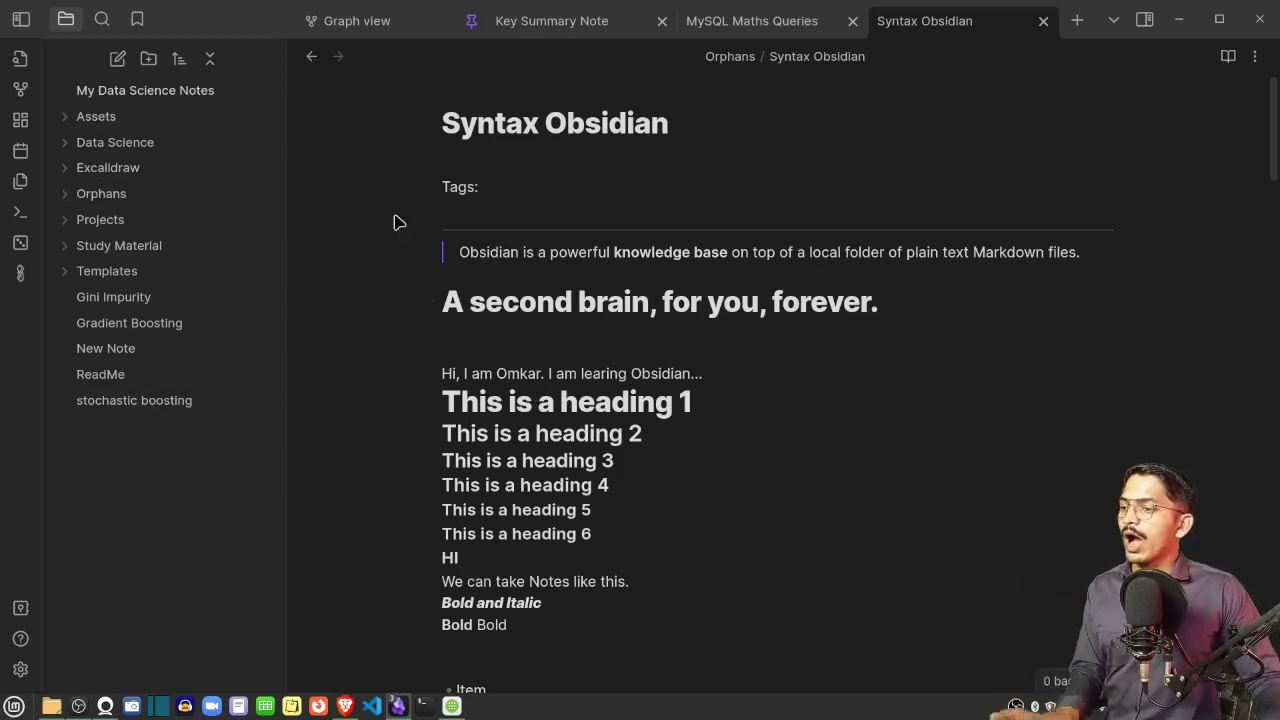
Examine the Markdown source of the headings and the bold and italic line in the Syntax Obsidian note
{"action": "scroll", "coordinate": [498, 267], "scroll_direction": "down", "scroll_amount": 1}
{"action": "scroll", "coordinate": [498, 267], "scroll_direction": "down", "scroll_amount": 3}
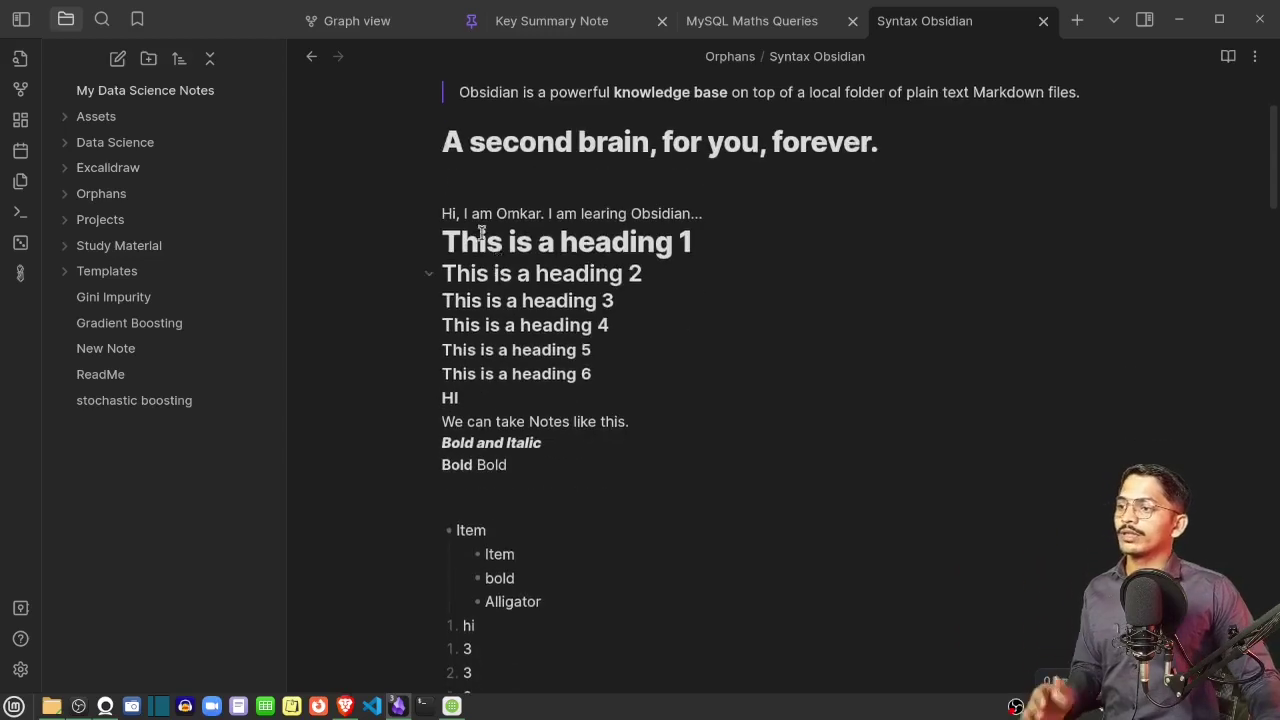
{"action": "left_click", "coordinate": [443, 142]}
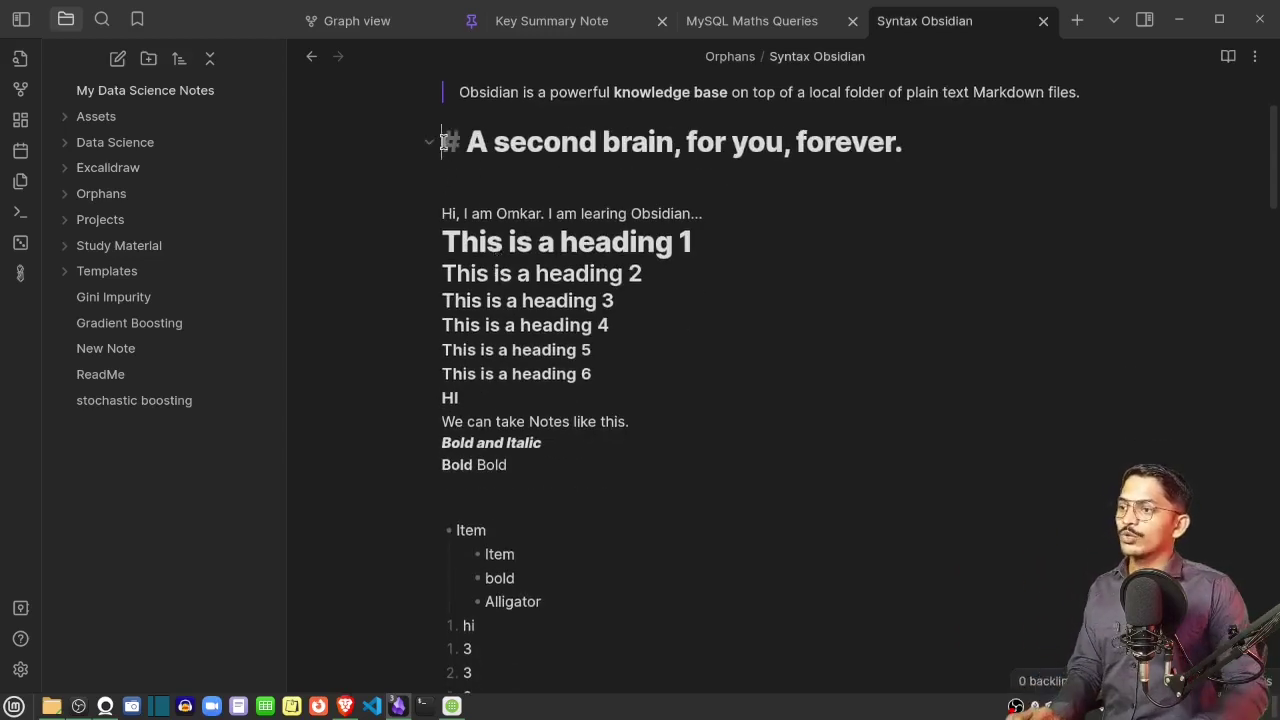
{"action": "key", "text": "Down"}
{"action": "key", "text": "Down"}
{"action": "key", "text": "Down"}
{"action": "key", "text": "Down"}
{"action": "key", "text": "Down"}
{"action": "key", "text": "Down"}
{"action": "key", "text": "Down"}
{"action": "key", "text": "Down"}
{"action": "key", "text": "Down"}
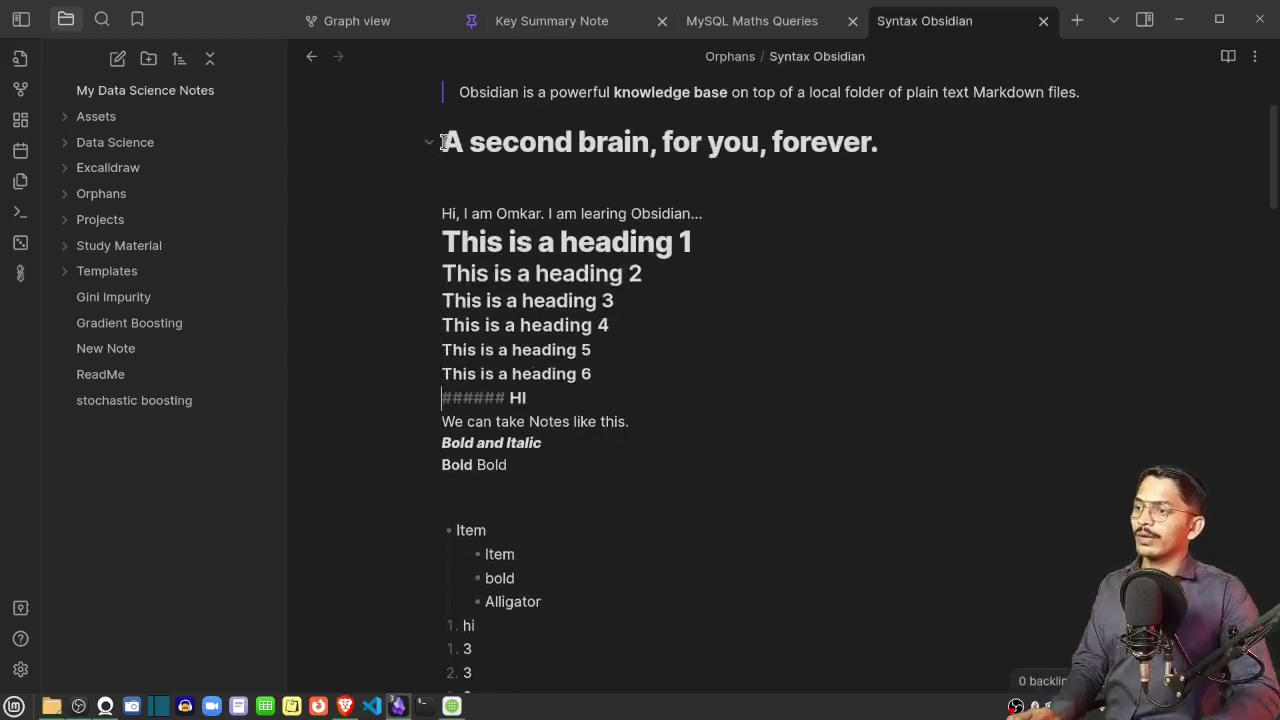
{"action": "key", "text": "Down"}
{"action": "key", "text": "Down"}
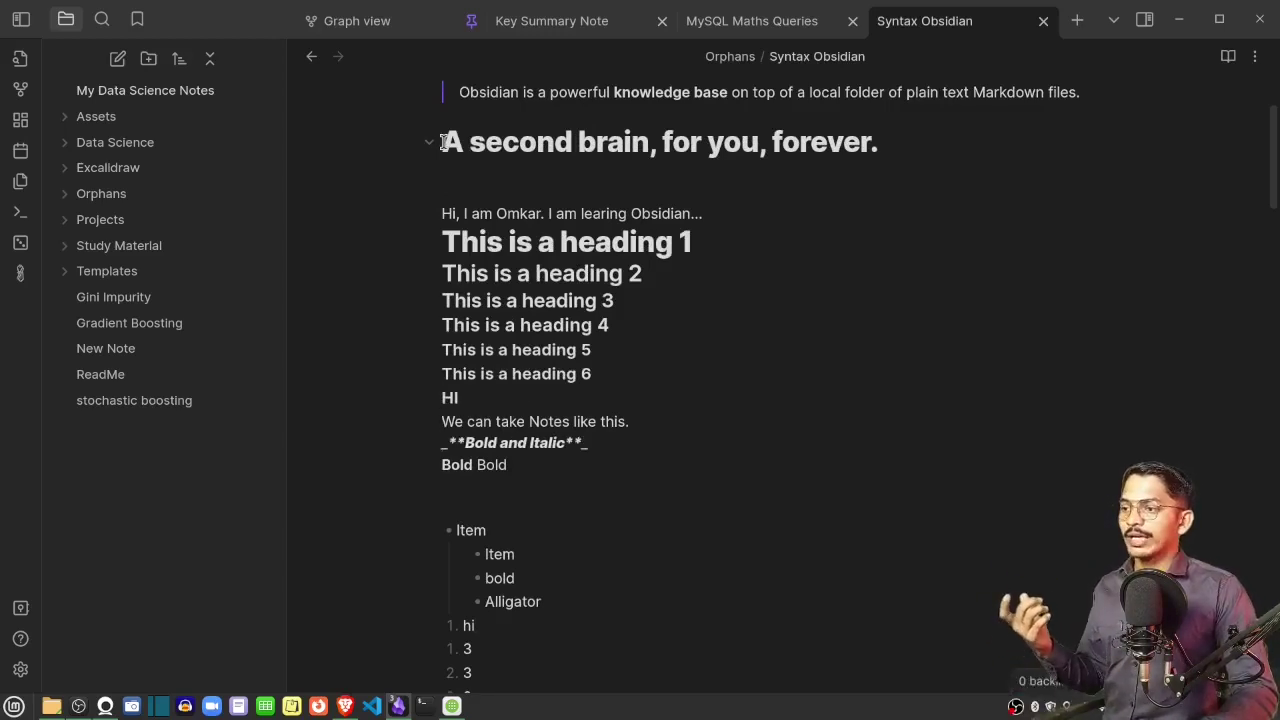
Examine the bold and italic text, bulleted and numbered lists, and embedded banner image syntax in the Syntax Obsidian note
{"action": "key", "text": "Down"}
{"action": "key", "text": "Down"}
{"action": "key", "text": "Down"}
{"action": "key", "text": "Down"}
{"action": "key", "text": "Down"}
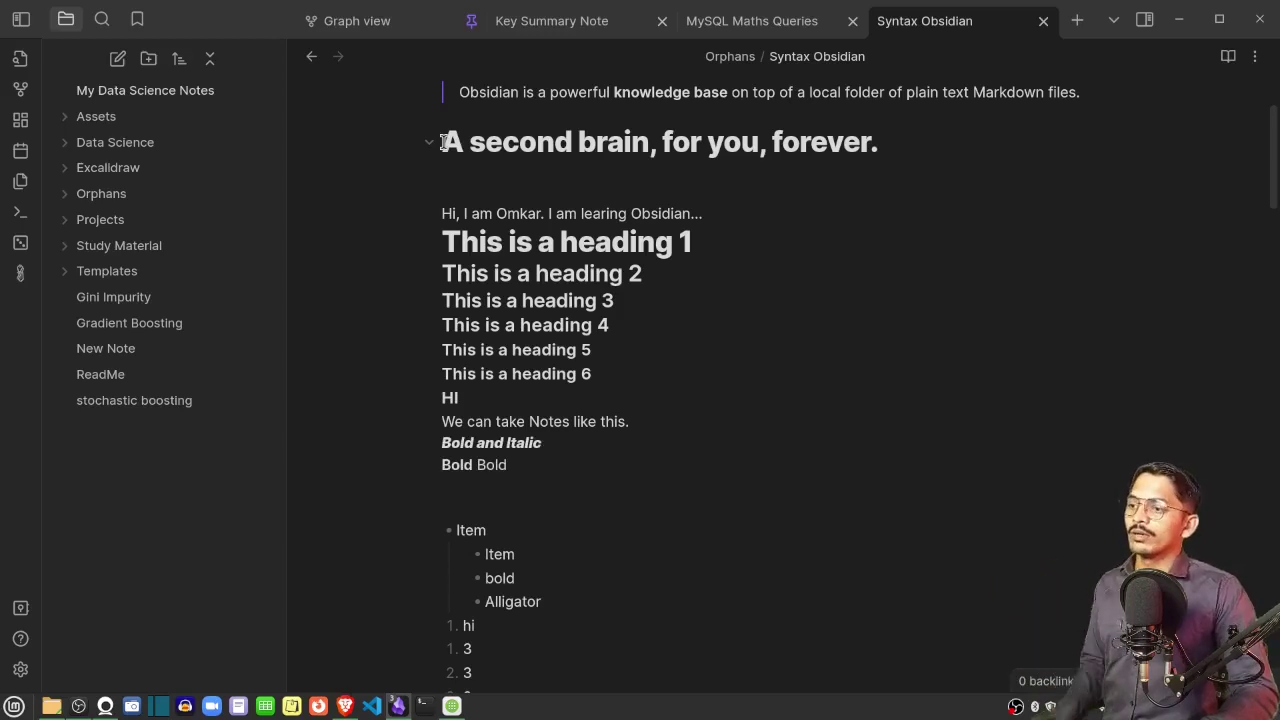
{"action": "key", "text": "Down"}
{"action": "key", "text": "Down"}
{"action": "key", "text": "Down"}
{"action": "key", "text": "Down"}
{"action": "key", "text": "Down"}
{"action": "key", "text": "Down"}
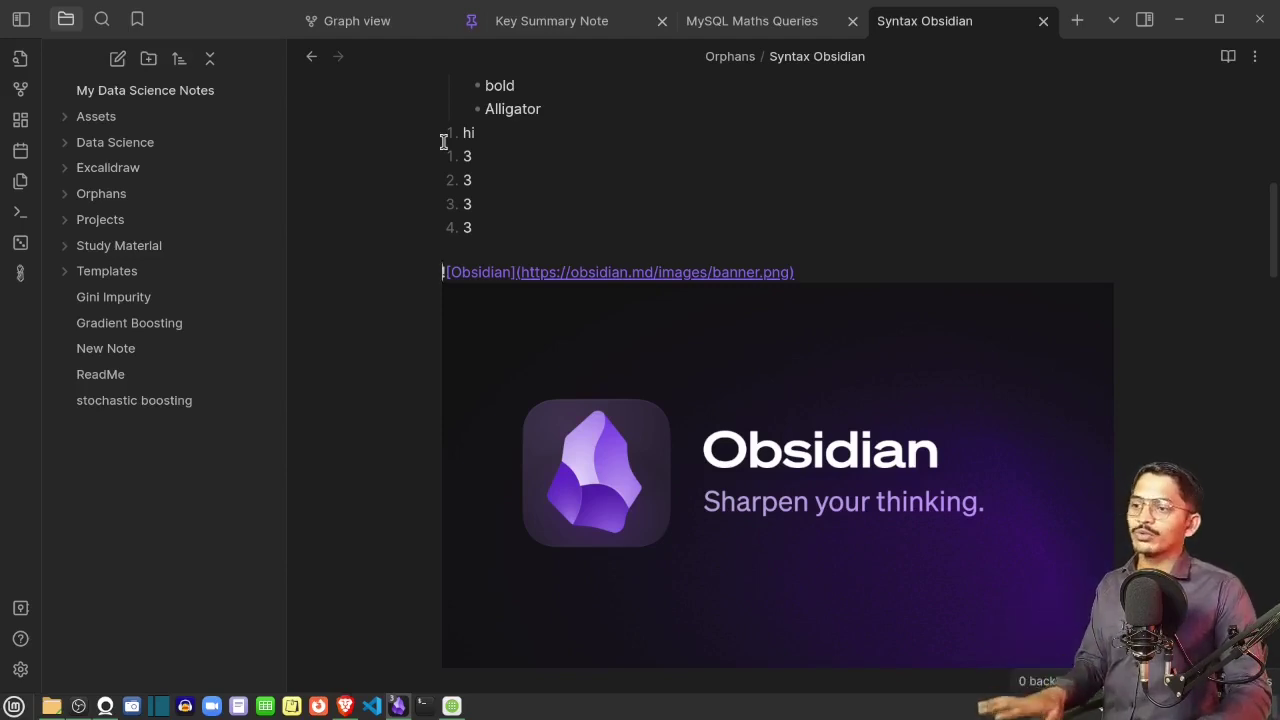
{"action": "key", "text": "Down"}
{"action": "key", "text": "Down"}
{"action": "key", "text": "Down"}
{"action": "key", "text": "Down"}
{"action": "key", "text": "Down"}
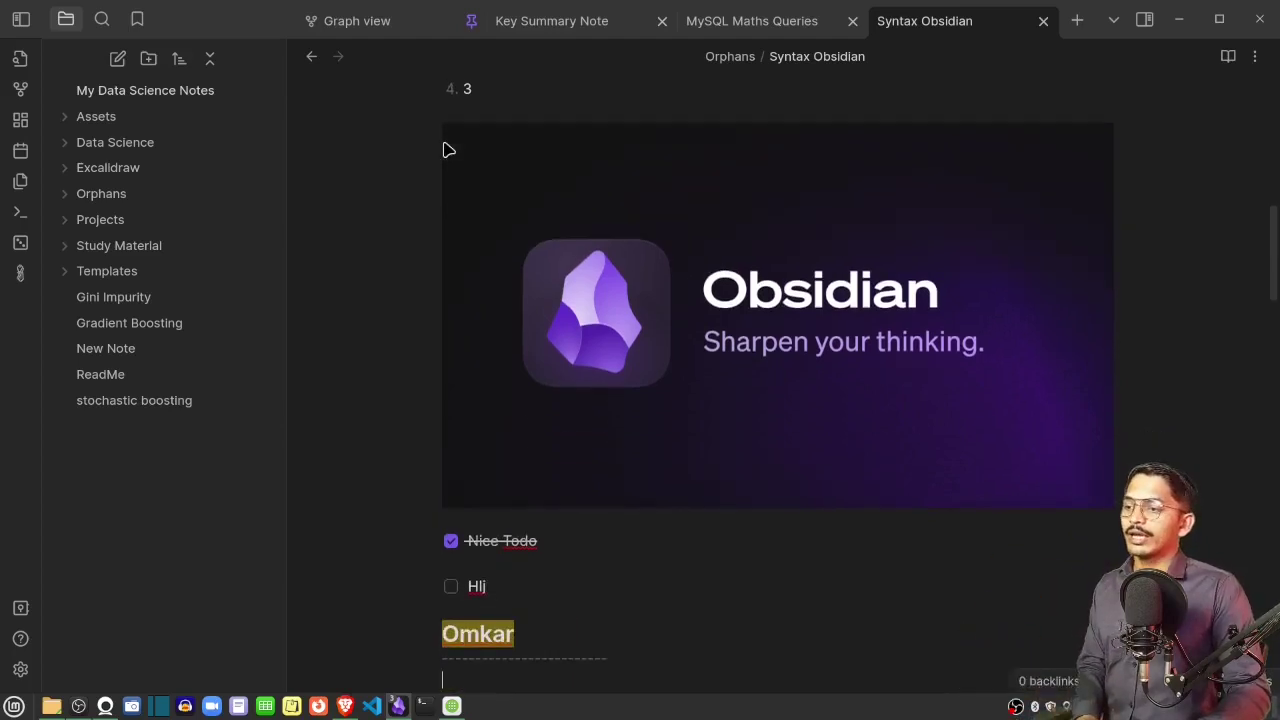
Examine the note's template block with its Topic, Tags, Date Created, Recall, Notes and Summary sections
{"action": "key", "text": "Down"}
{"action": "key", "text": "Down"}
{"action": "key", "text": "Down"}
{"action": "key", "text": "Down"}
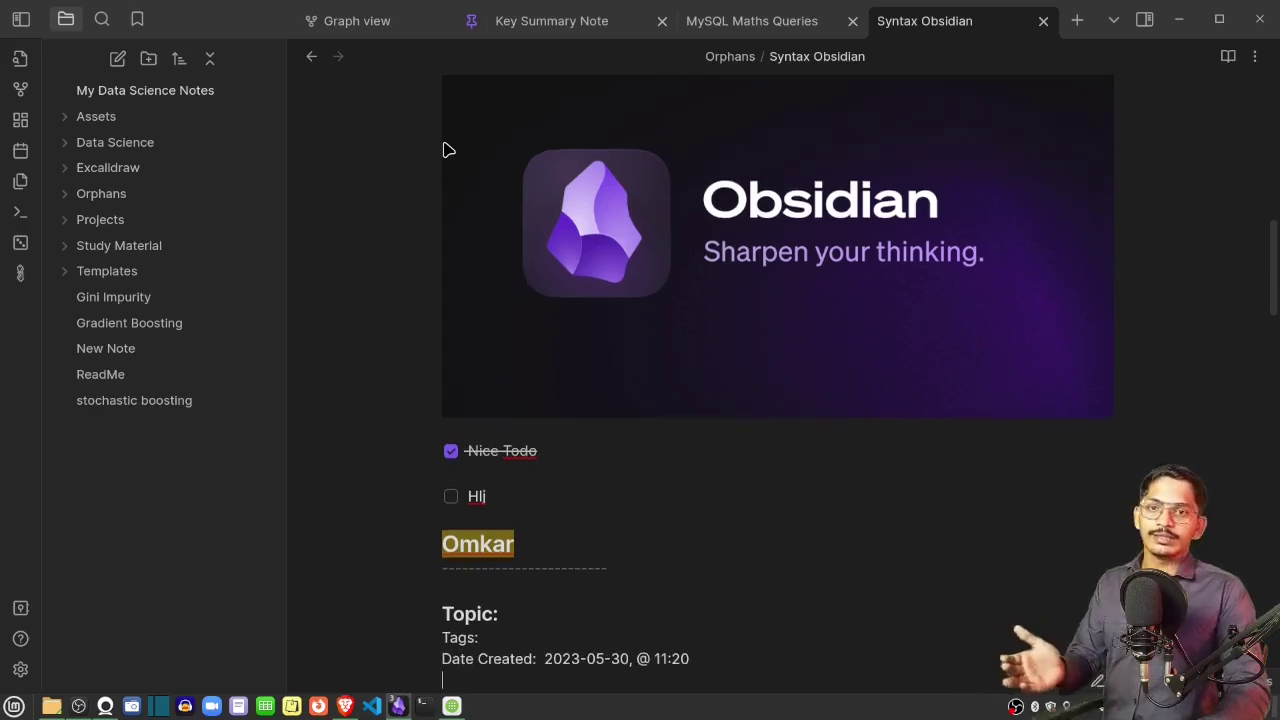
{"action": "key", "text": "Down"}
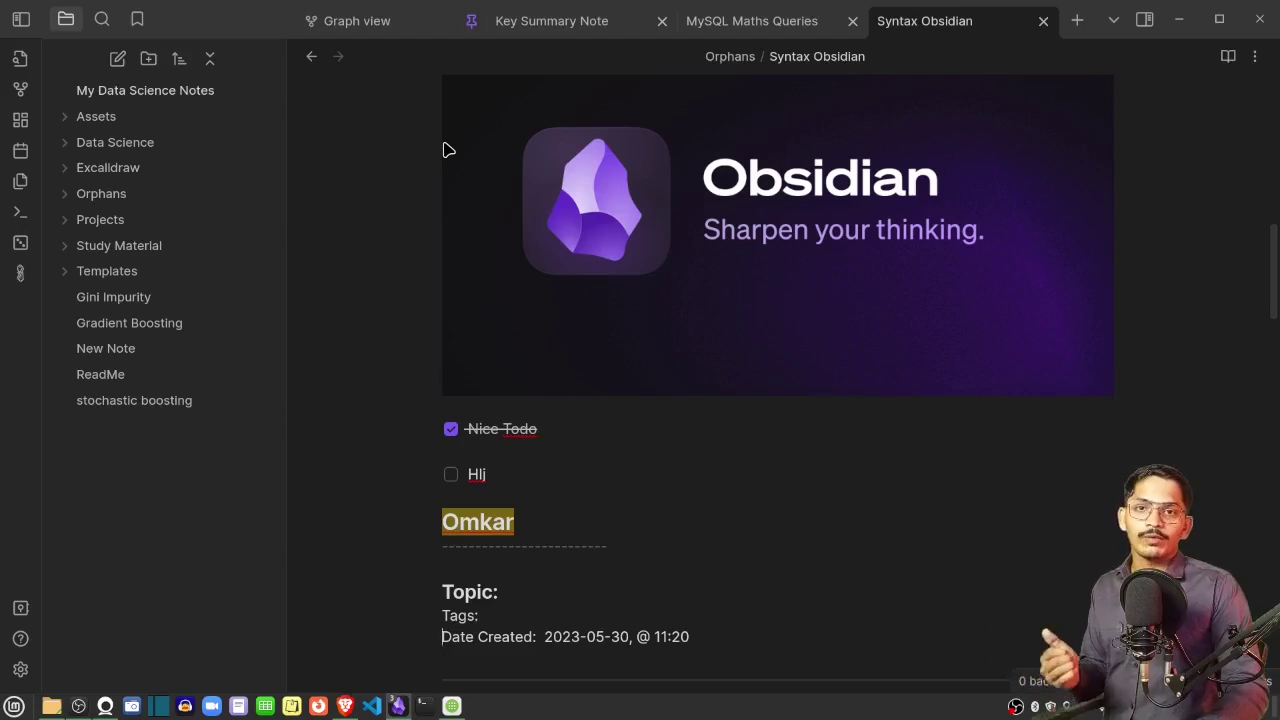
{"action": "key", "text": "Down"}
{"action": "key", "text": "Down"}
{"action": "key", "text": "Down"}
{"action": "key", "text": "Down"}
{"action": "key", "text": "Down"}
{"action": "key", "text": "Down"}
{"action": "key", "text": "Down"}
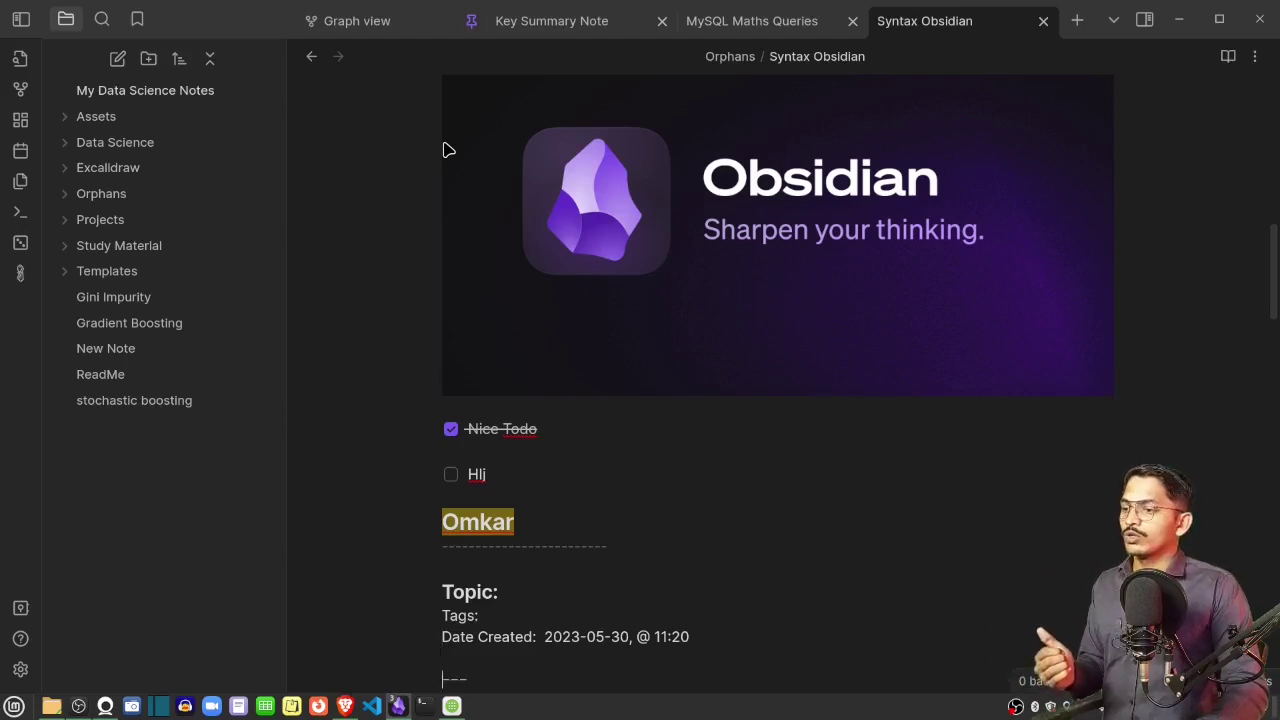
{"action": "key", "text": "Down"}
{"action": "key", "text": "Down"}
{"action": "key", "text": "Down"}
{"action": "key", "text": "Down"}
{"action": "key", "text": "Down"}
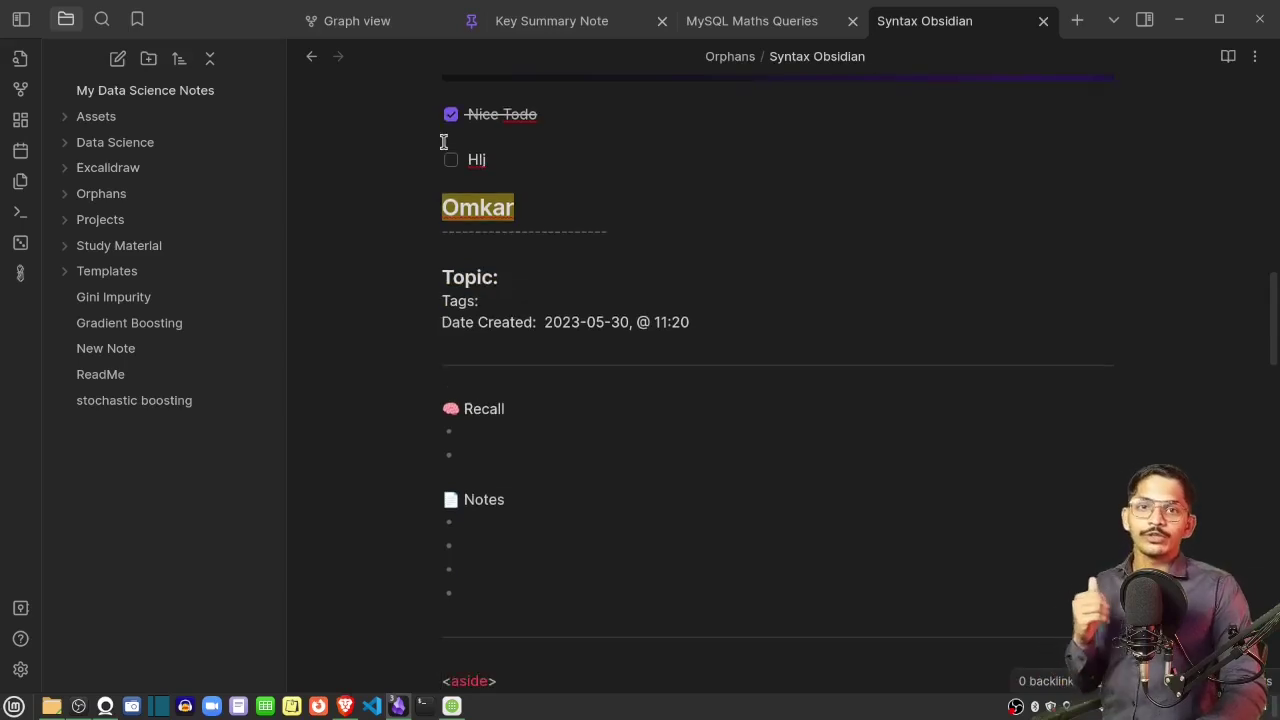
{"action": "key", "text": "Down"}
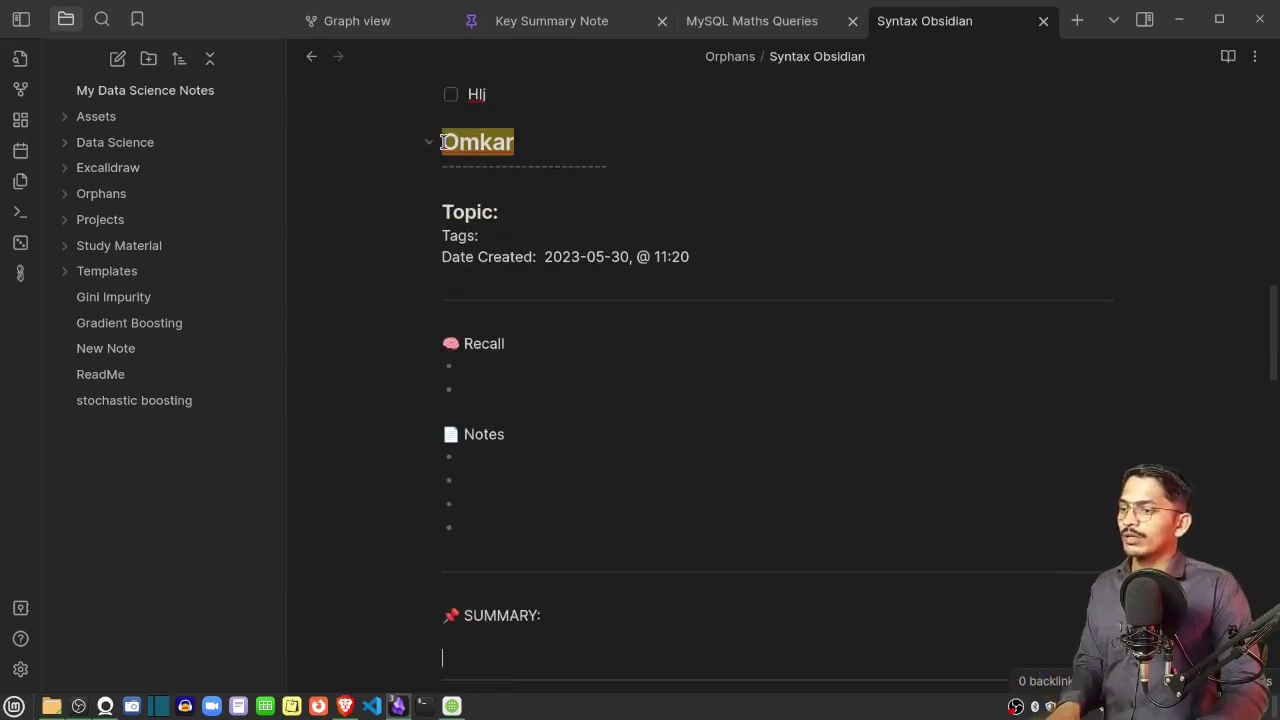
Examine the link and video embed syntax in the Links section, and briefly play and pause the embedded YouTube video
{"action": "key", "text": "Down"}
{"action": "key", "text": "Down"}
{"action": "key", "text": "Down"}
{"action": "key", "text": "Down"}
{"action": "key", "text": "Down"}
{"action": "key", "text": "Down"}
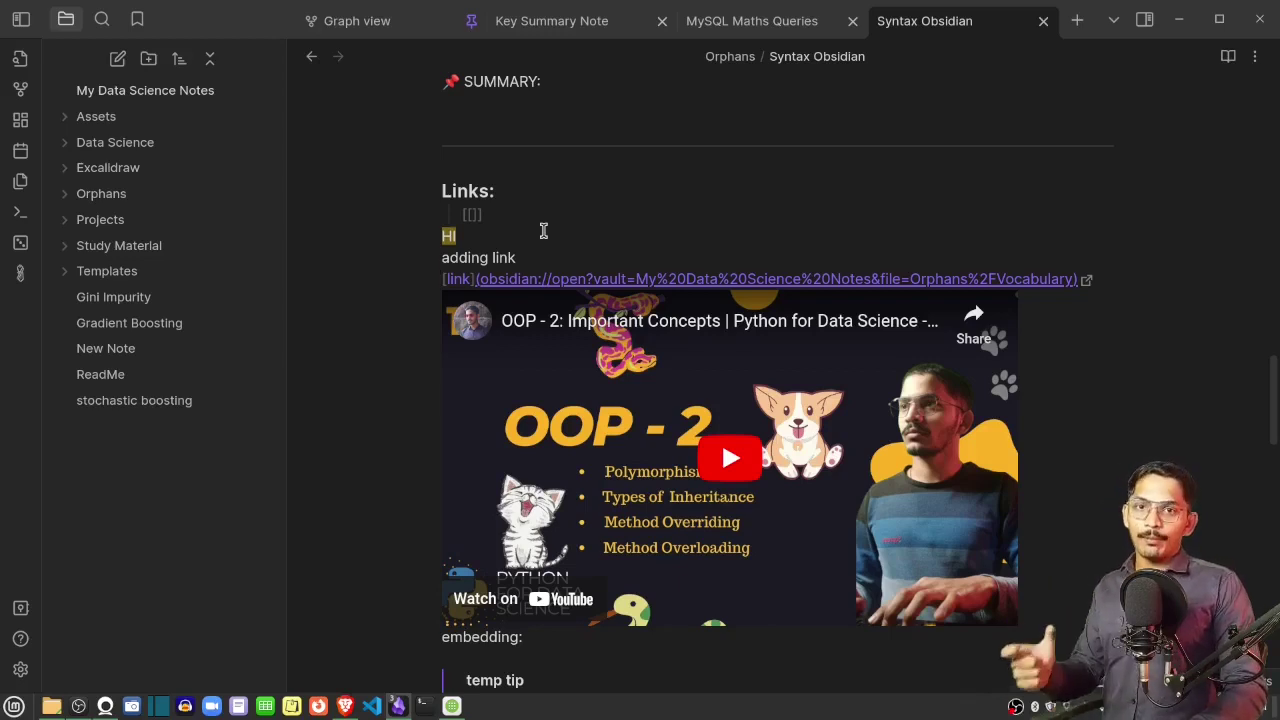
{"action": "key", "text": "Down"}
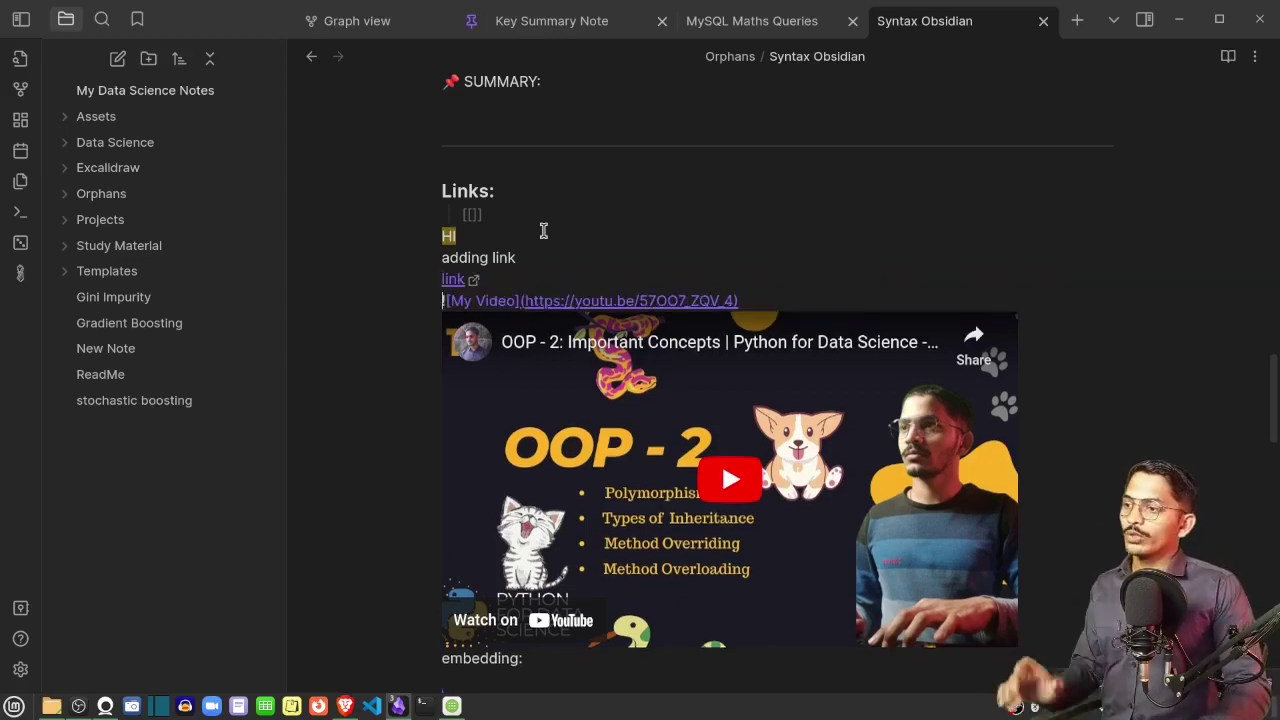
{"action": "key", "text": "Down"}
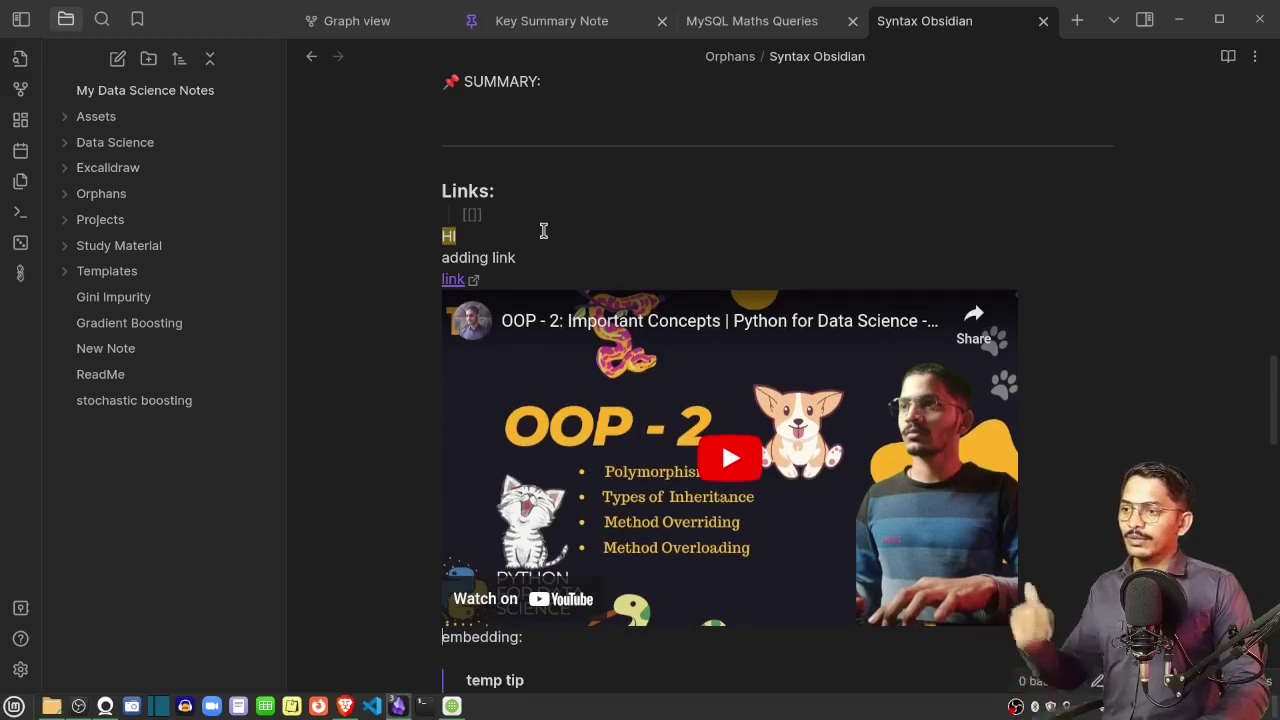
{"action": "left_click", "coordinate": [731, 458]}
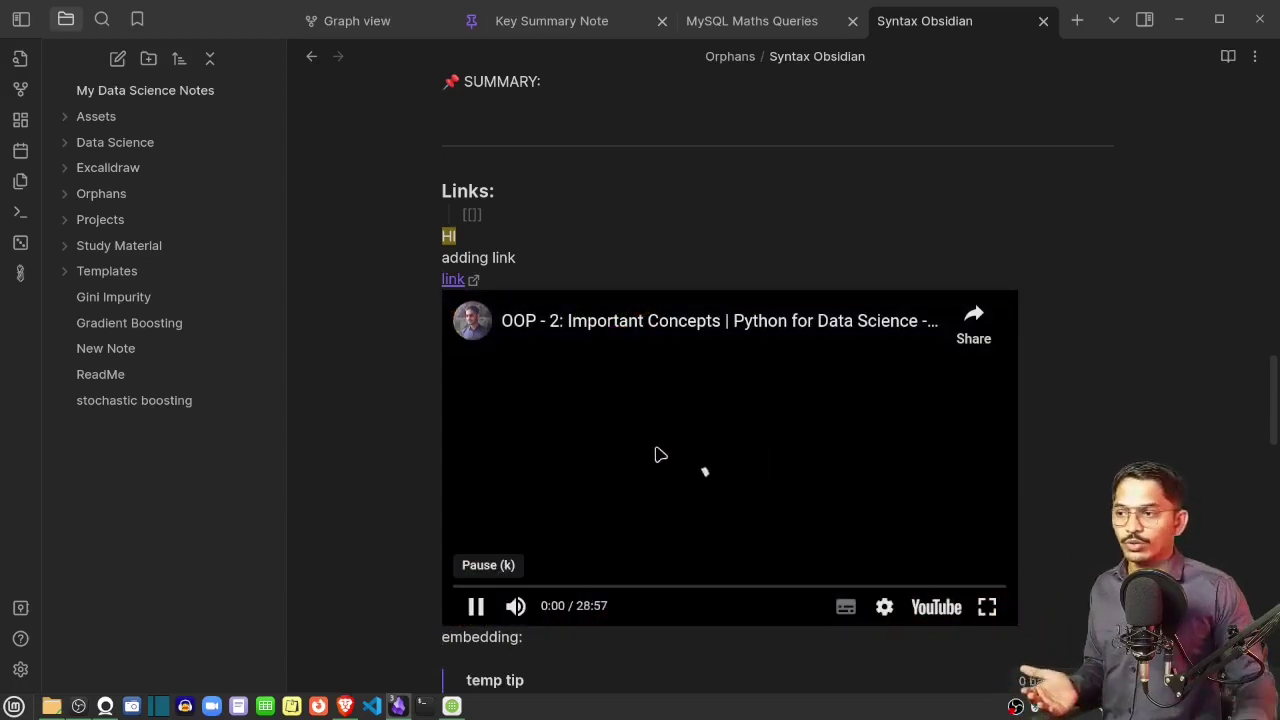
{"action": "left_click", "coordinate": [476, 608]}
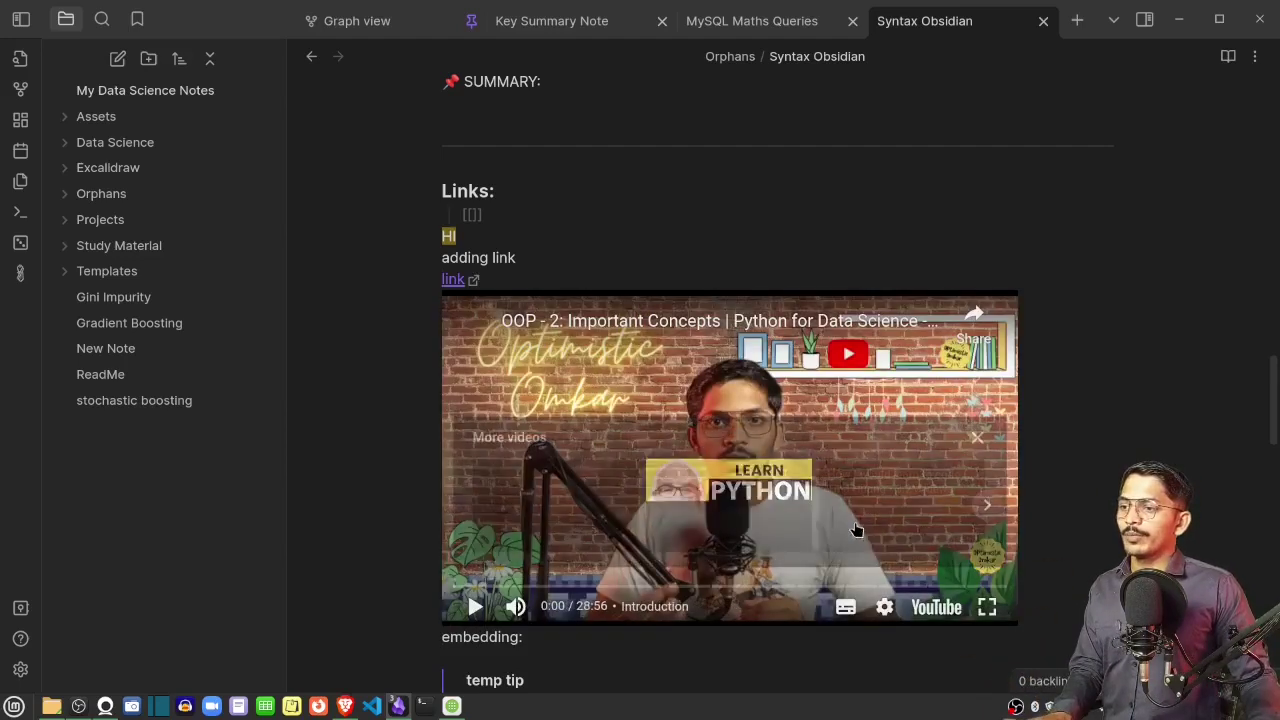
Review the callout examples from Tip and Info to Cite, and the two-column table below them
{"action": "scroll", "coordinate": [812, 660], "scroll_direction": "down", "scroll_amount": 5}
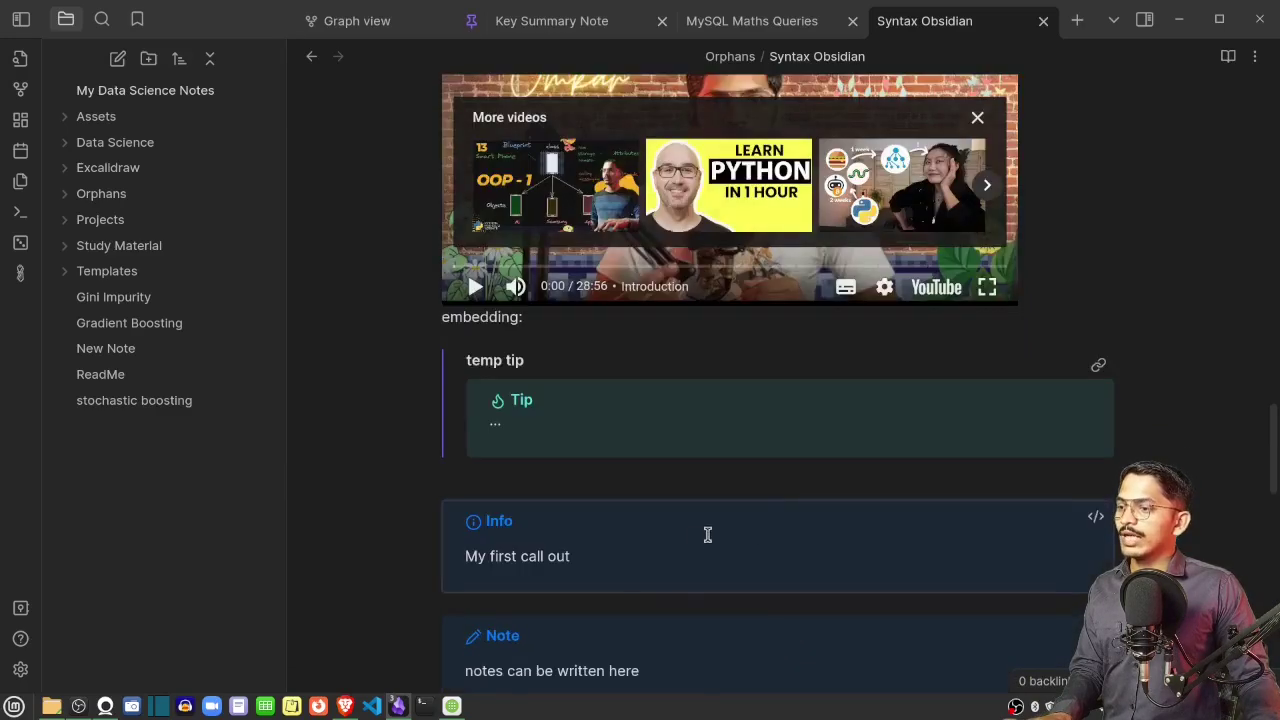
{"action": "scroll", "coordinate": [536, 487], "scroll_direction": "down", "scroll_amount": 1}
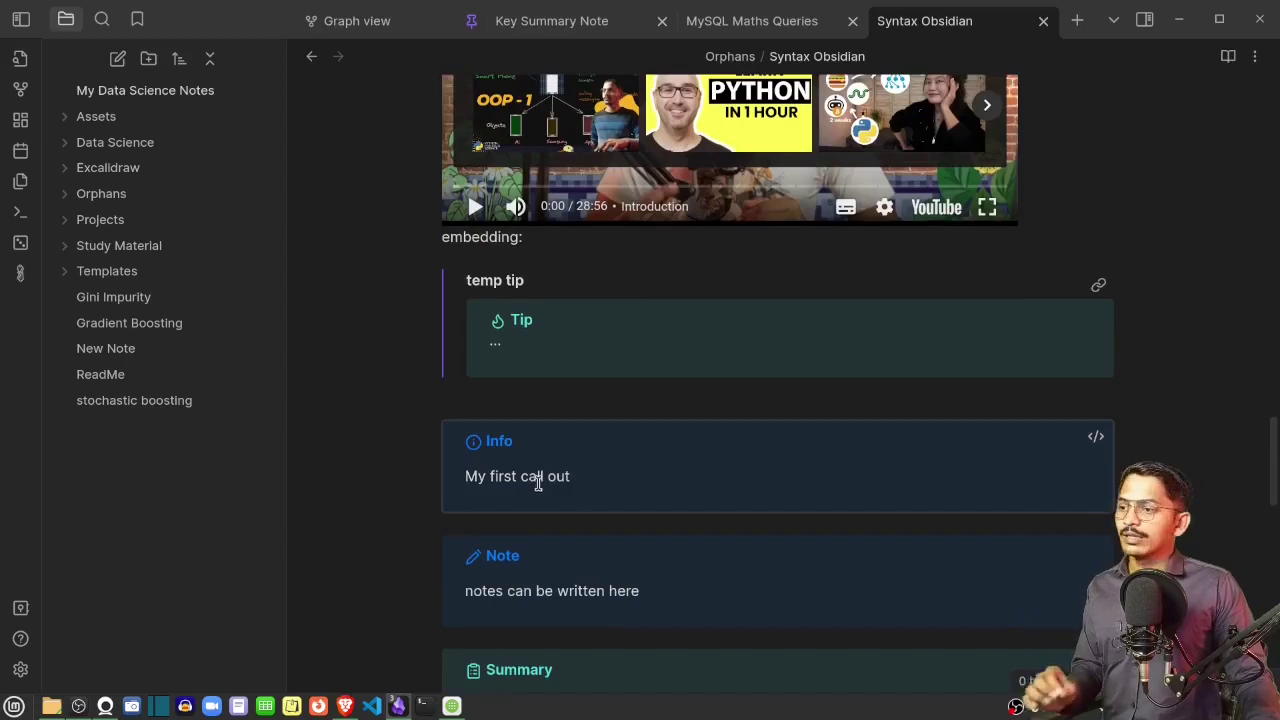
{"action": "scroll", "coordinate": [537, 485], "scroll_direction": "down", "scroll_amount": 1}
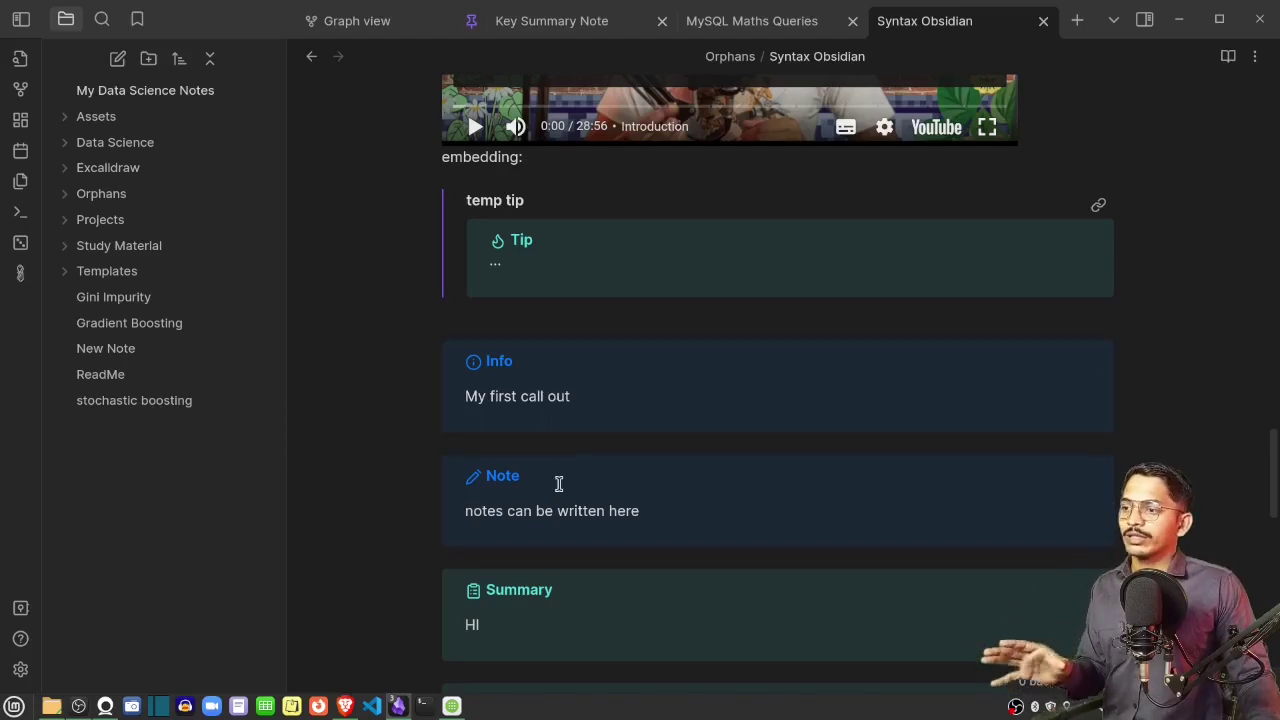
{"action": "scroll", "coordinate": [562, 490], "scroll_direction": "down", "scroll_amount": 3}
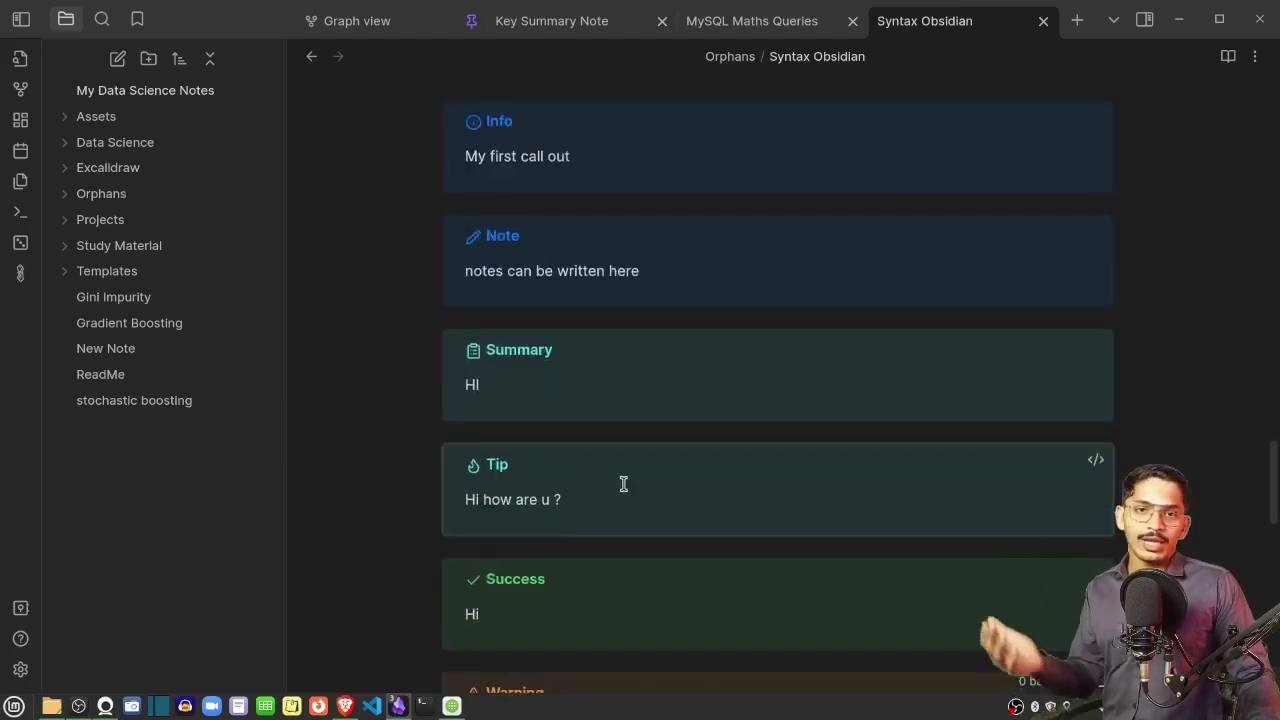
{"action": "scroll", "coordinate": [626, 475], "scroll_direction": "down", "scroll_amount": 4}
{"action": "scroll", "coordinate": [626, 475], "scroll_direction": "down", "scroll_amount": 3}
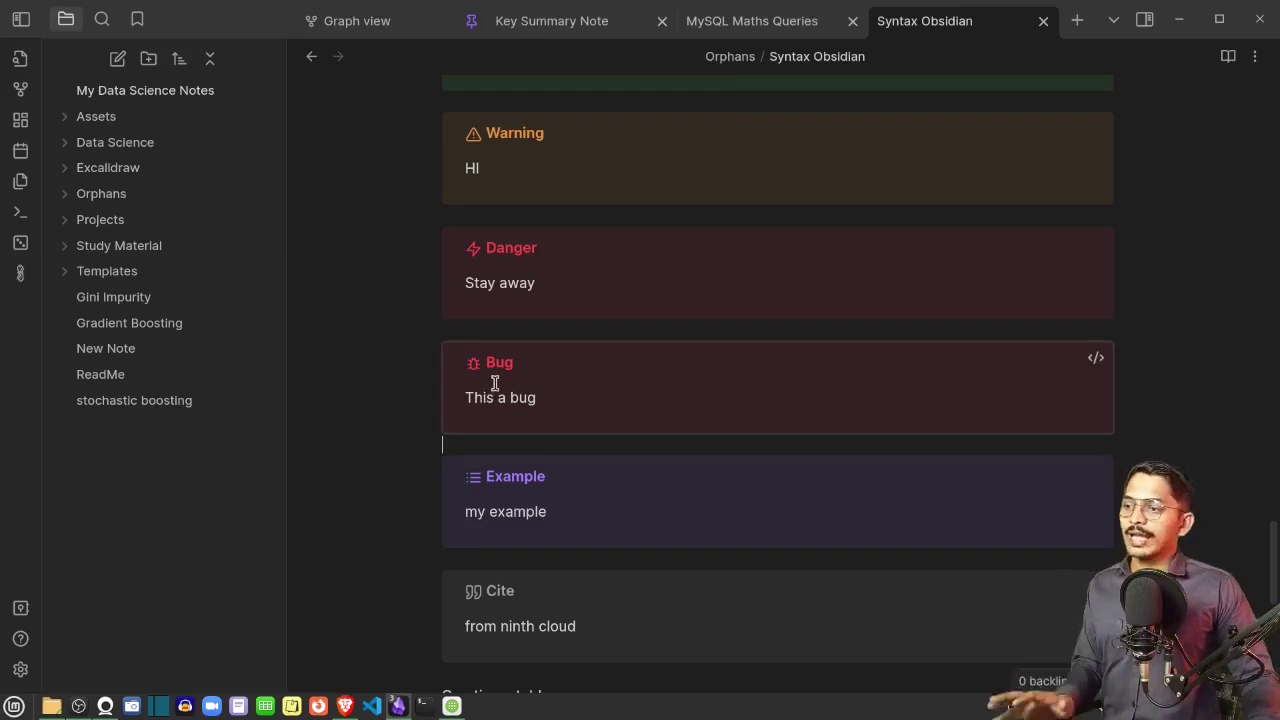
{"action": "scroll", "coordinate": [560, 430], "scroll_direction": "down", "scroll_amount": 3}
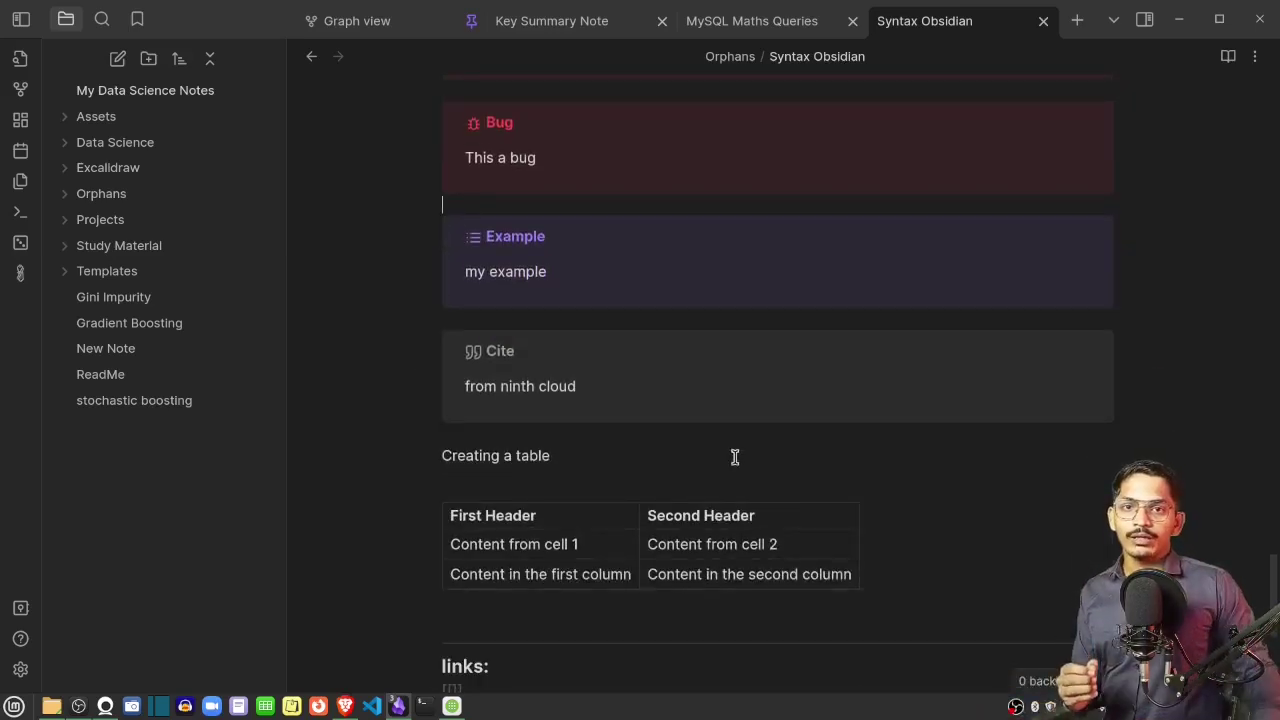
{"action": "left_click", "coordinate": [524, 603]}
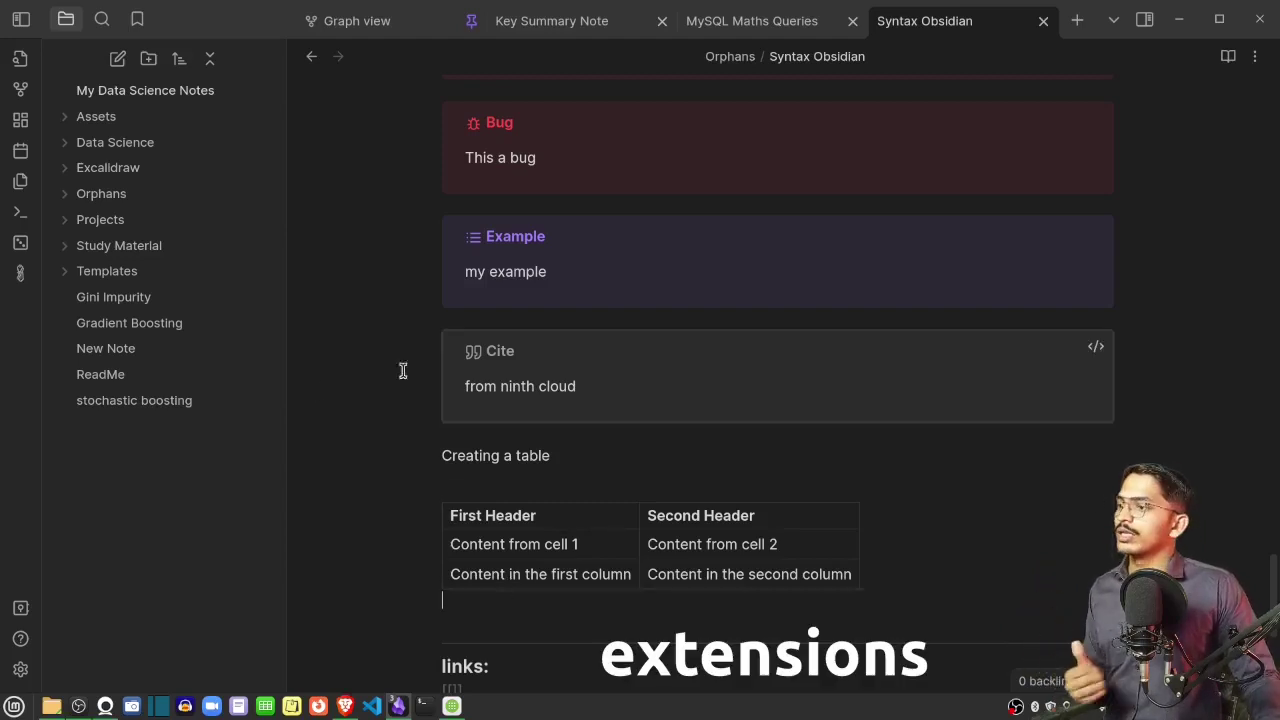
Open the Bagging.excalidraw drawing from the Excalidraw folder
{"action": "left_click", "coordinate": [116, 169]}
{"action": "left_click", "coordinate": [190, 195]}
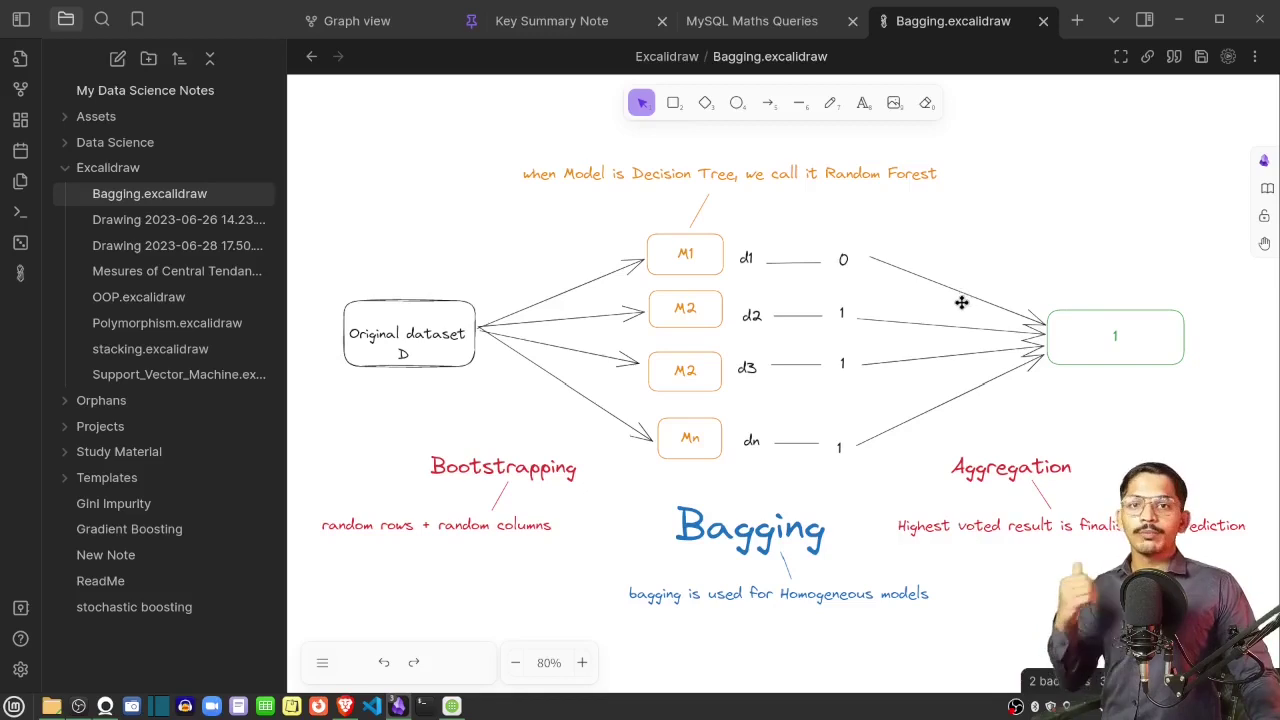
Open the community plugins catalogue from the settings
{"action": "left_click", "coordinate": [20, 670]}
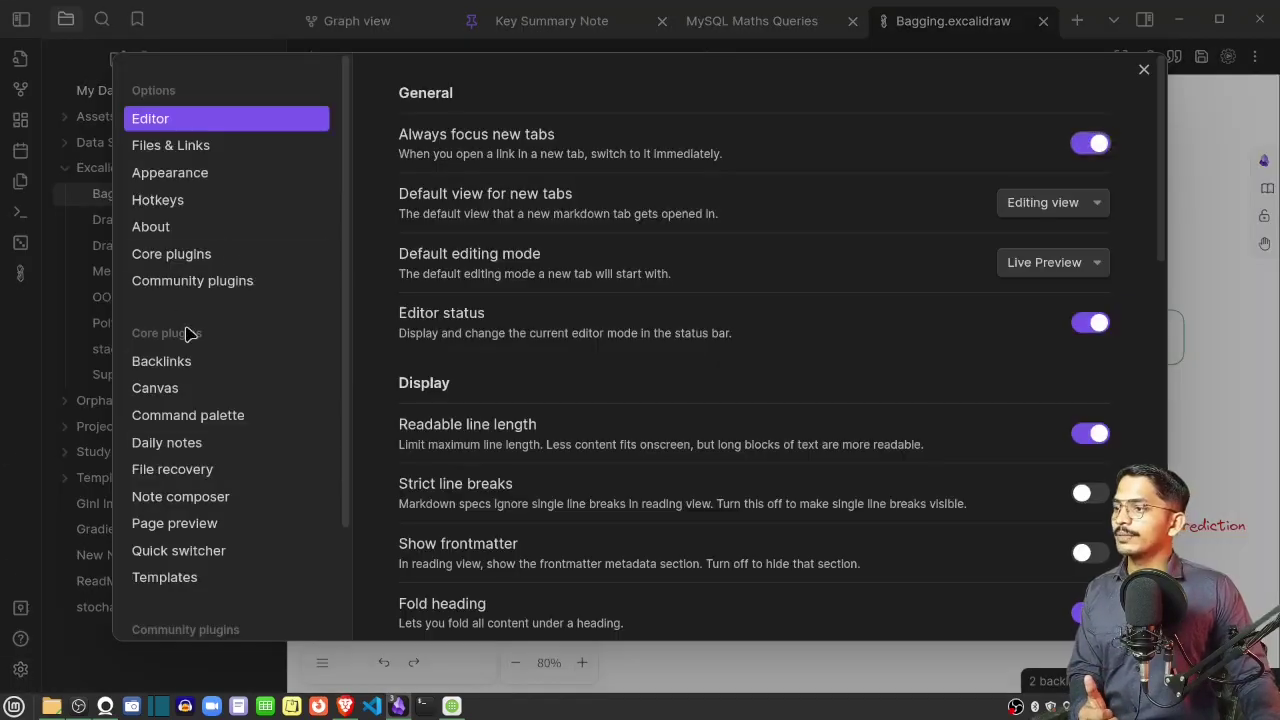
{"action": "left_click", "coordinate": [192, 290]}
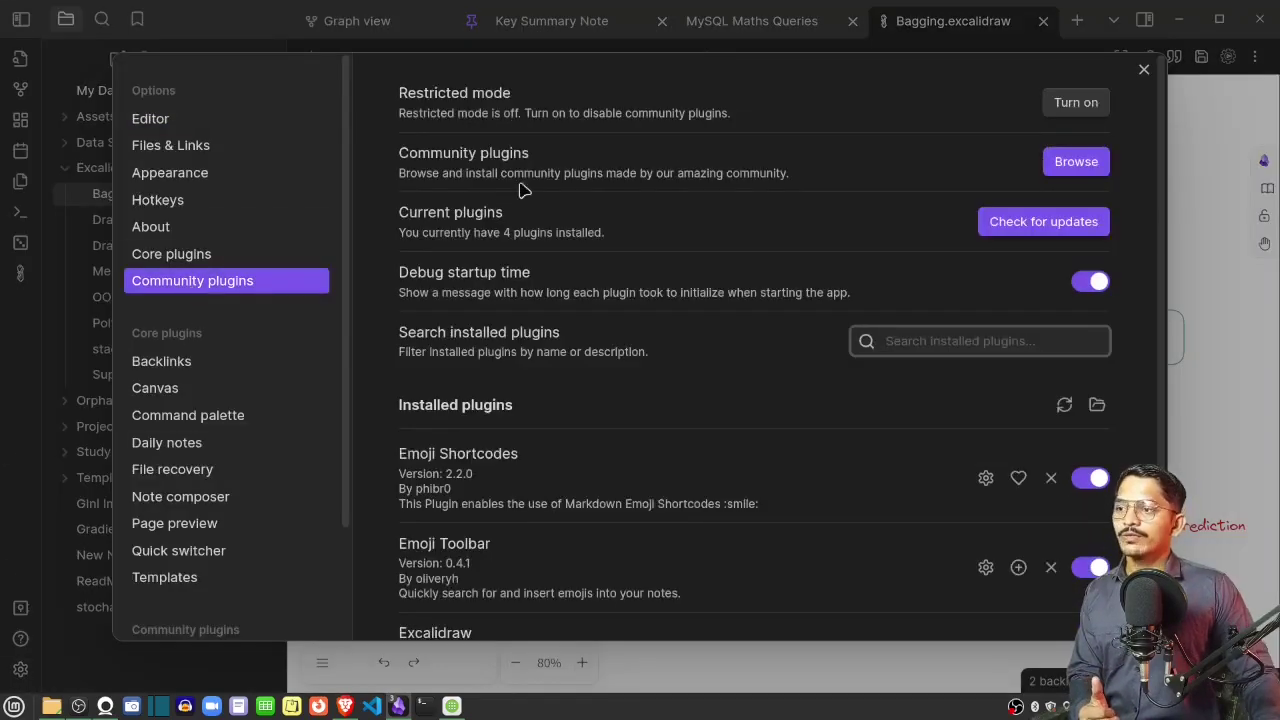
{"action": "left_click", "coordinate": [1087, 169]}
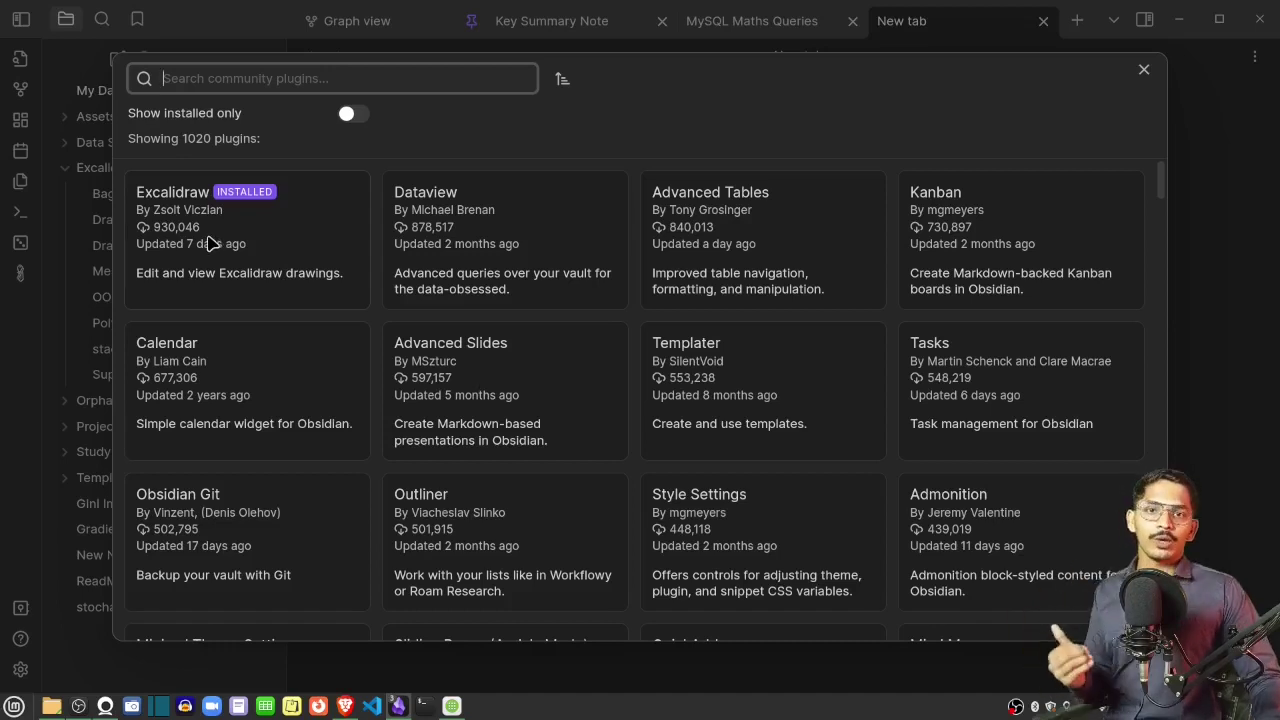
Open the Excalidraw plugin's page and review its description, features and hyperlink support
{"action": "left_click", "coordinate": [157, 199]}
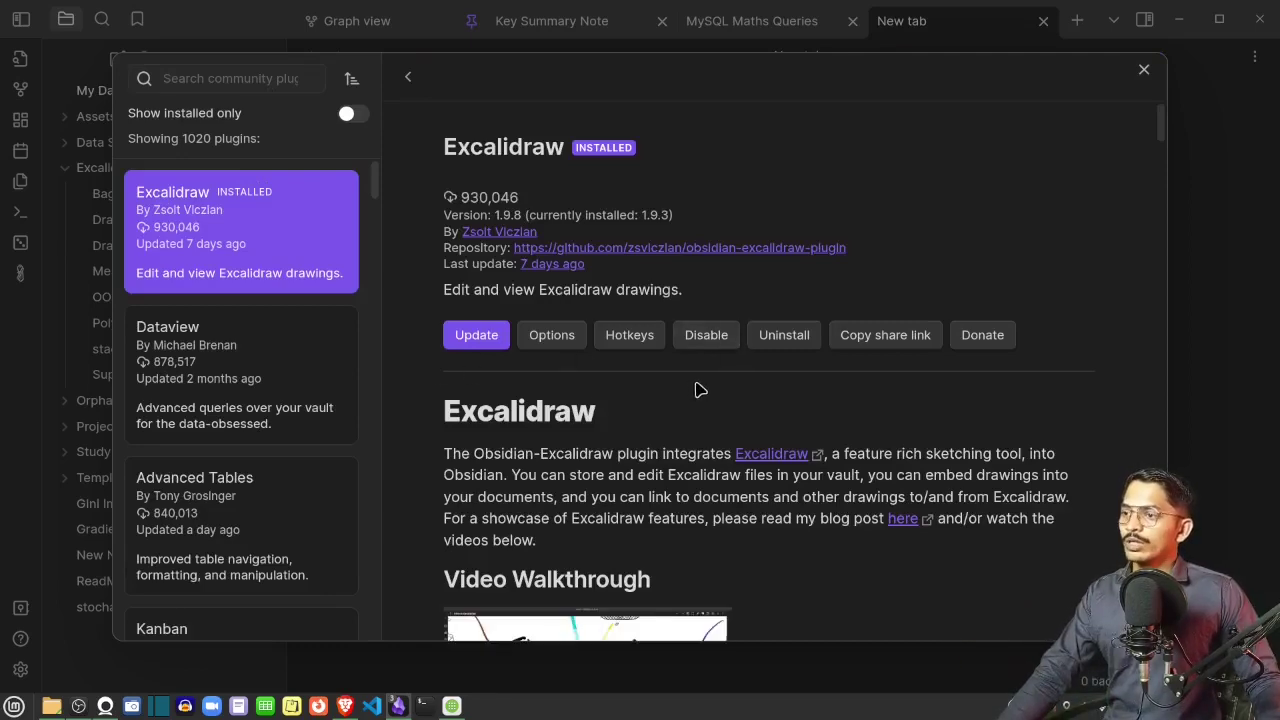
{"action": "scroll", "coordinate": [534, 265], "scroll_direction": "down", "scroll_amount": 3}
{"action": "scroll", "coordinate": [748, 347], "scroll_direction": "down", "scroll_amount": 2}
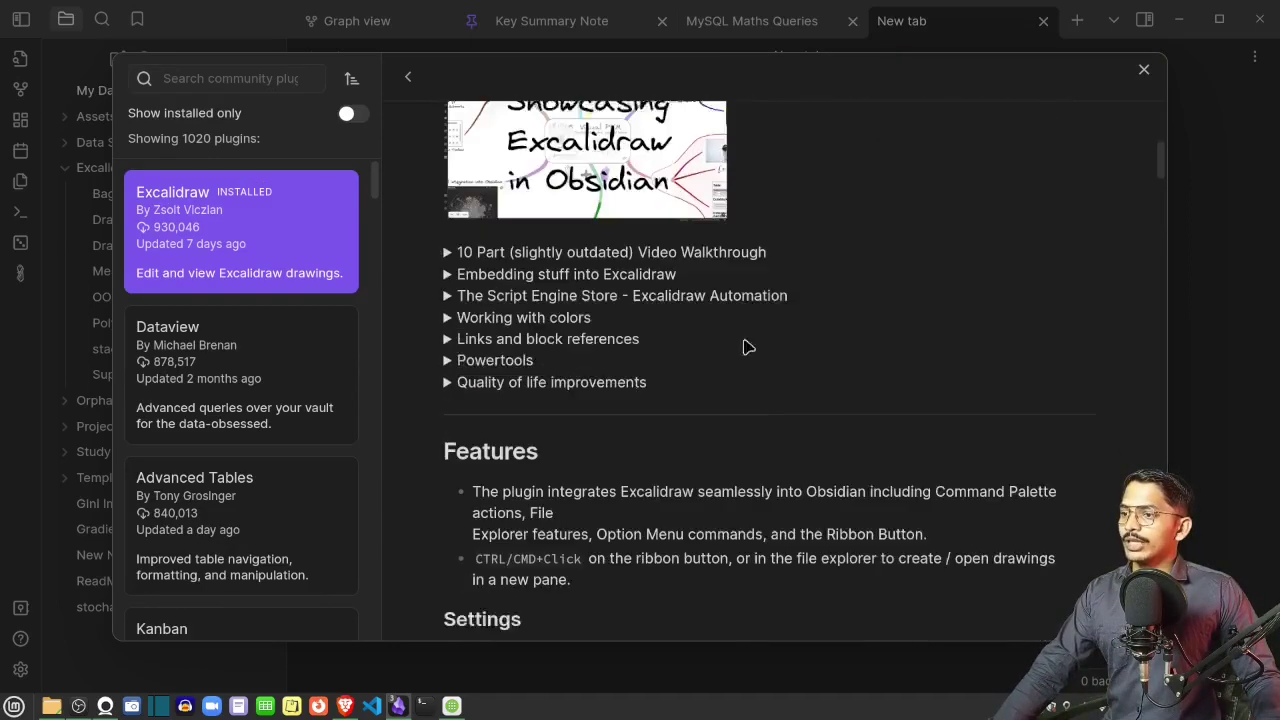
{"action": "scroll", "coordinate": [748, 347], "scroll_direction": "down", "scroll_amount": 15}
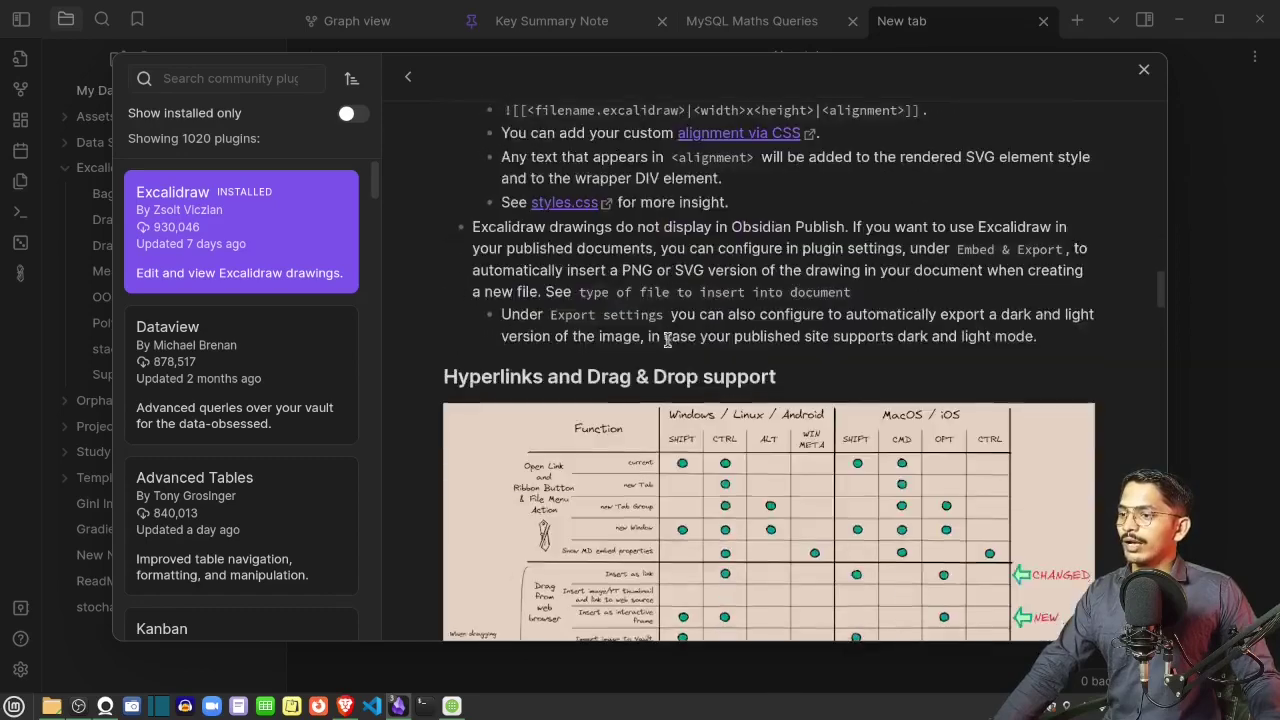
{"action": "scroll", "coordinate": [667, 340], "scroll_direction": "down", "scroll_amount": 8}
{"action": "scroll", "coordinate": [672, 345], "scroll_direction": "up", "scroll_amount": 8}
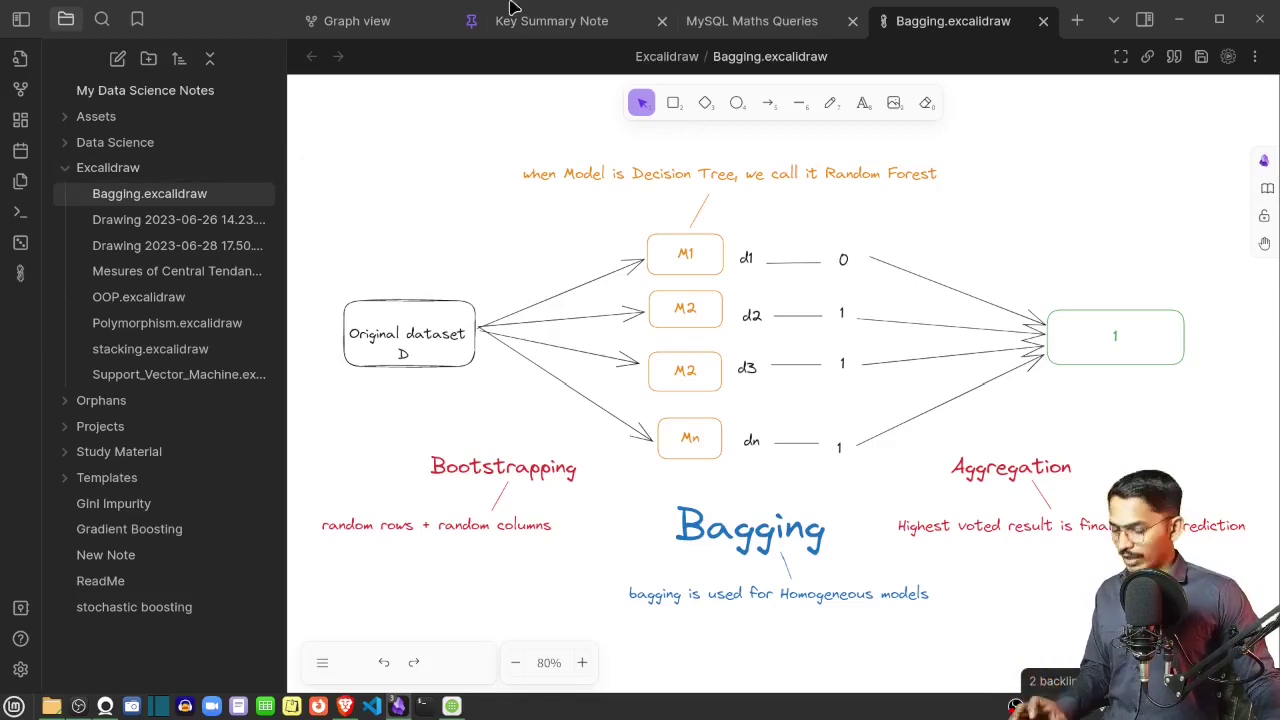
Create a new note titled "NOte" and move to its body
{"action": "left_click", "coordinate": [1080, 21]}
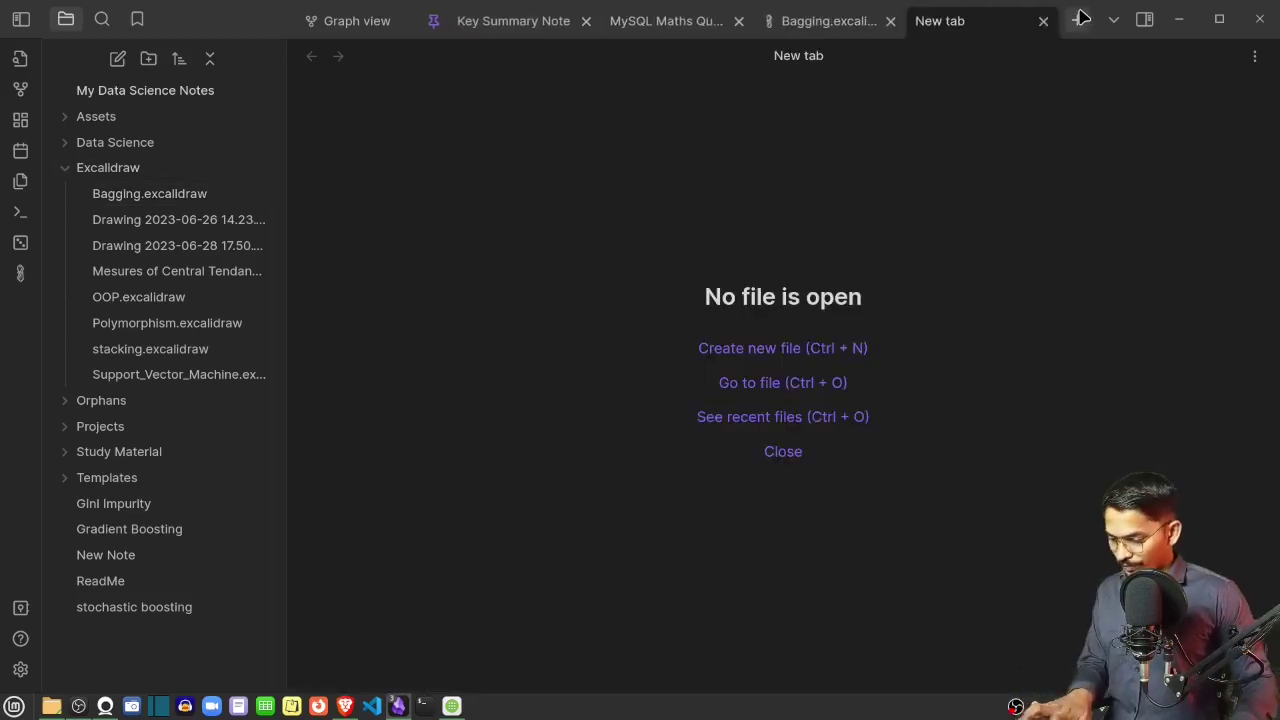
{"action": "key", "text": "ctrl+n"}
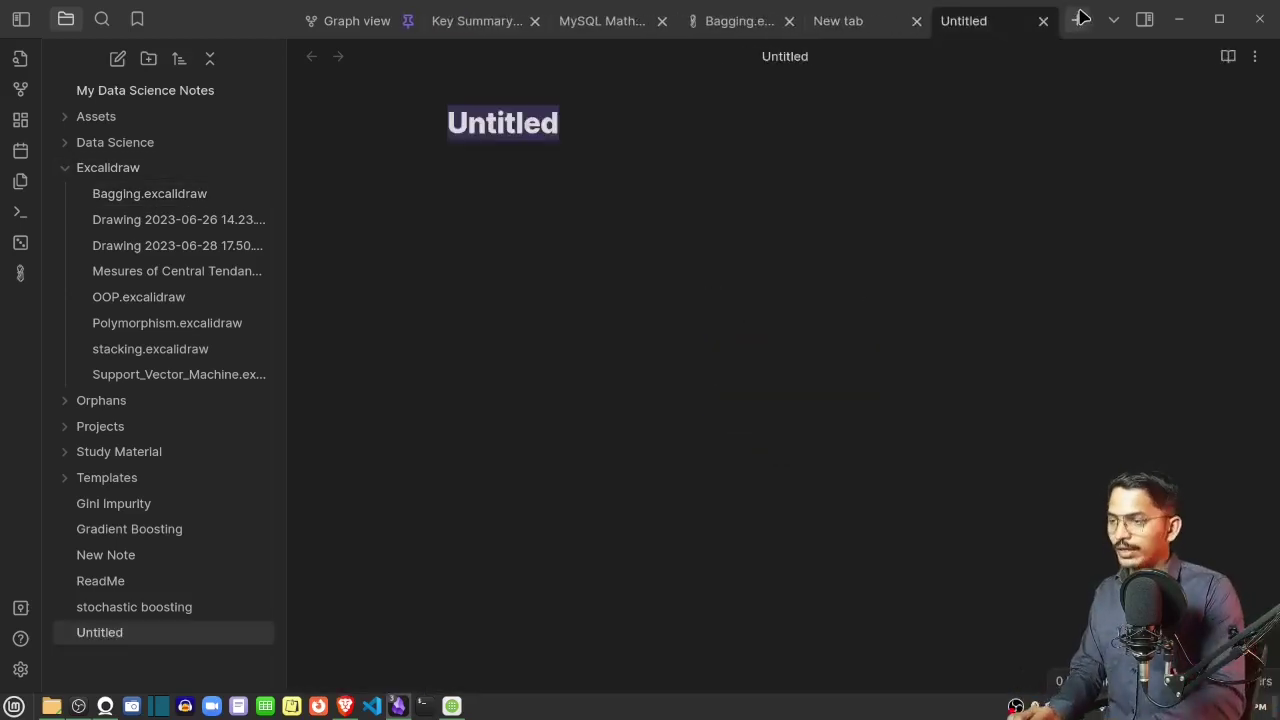
{"action": "type", "text": "NOte"}
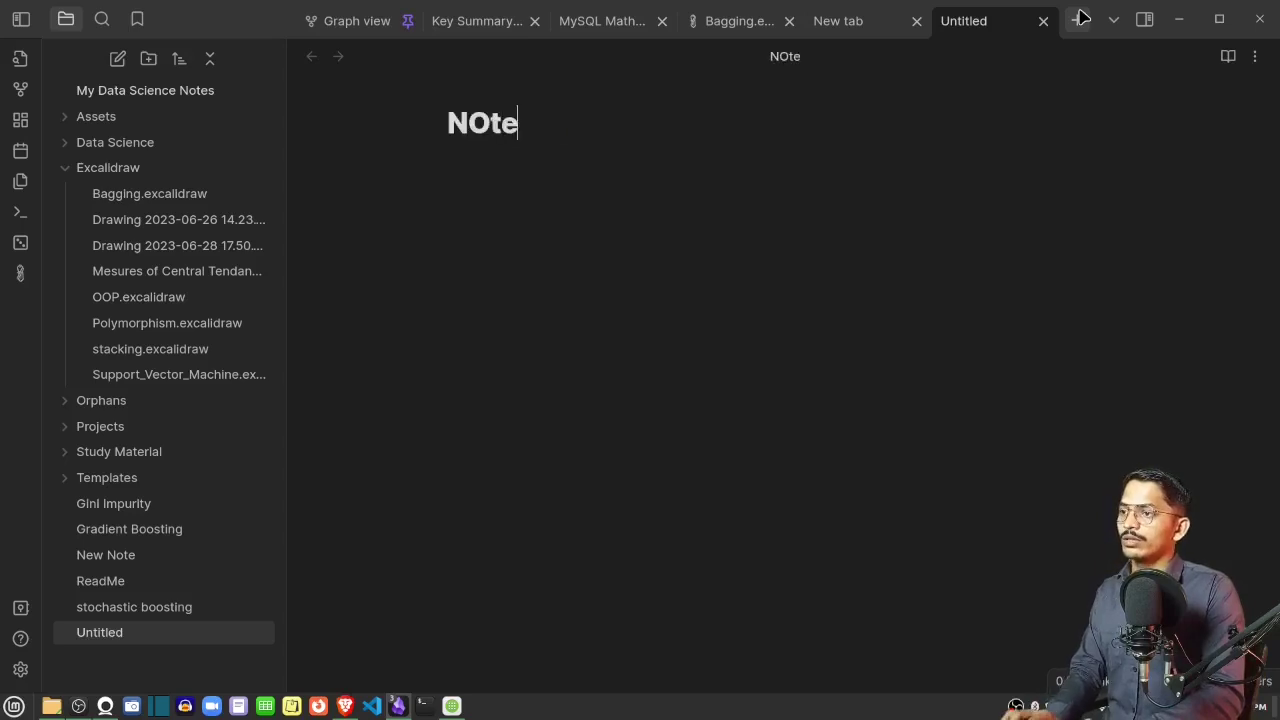
{"action": "key", "text": "Return"}
Insert a note template with Tags, Keywords, Summary and Cite sections into the new note using the Insert template slash command
{"action": "type", "text": "/"}
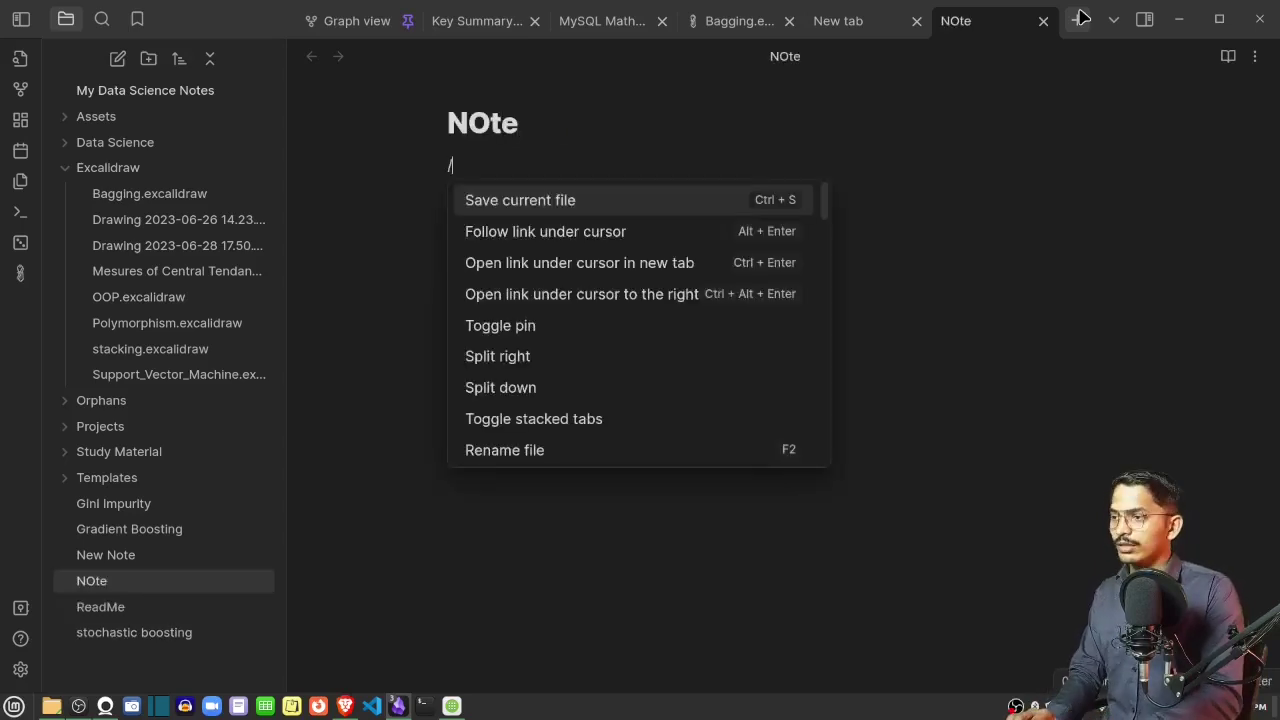
{"action": "type", "text": "temp"}
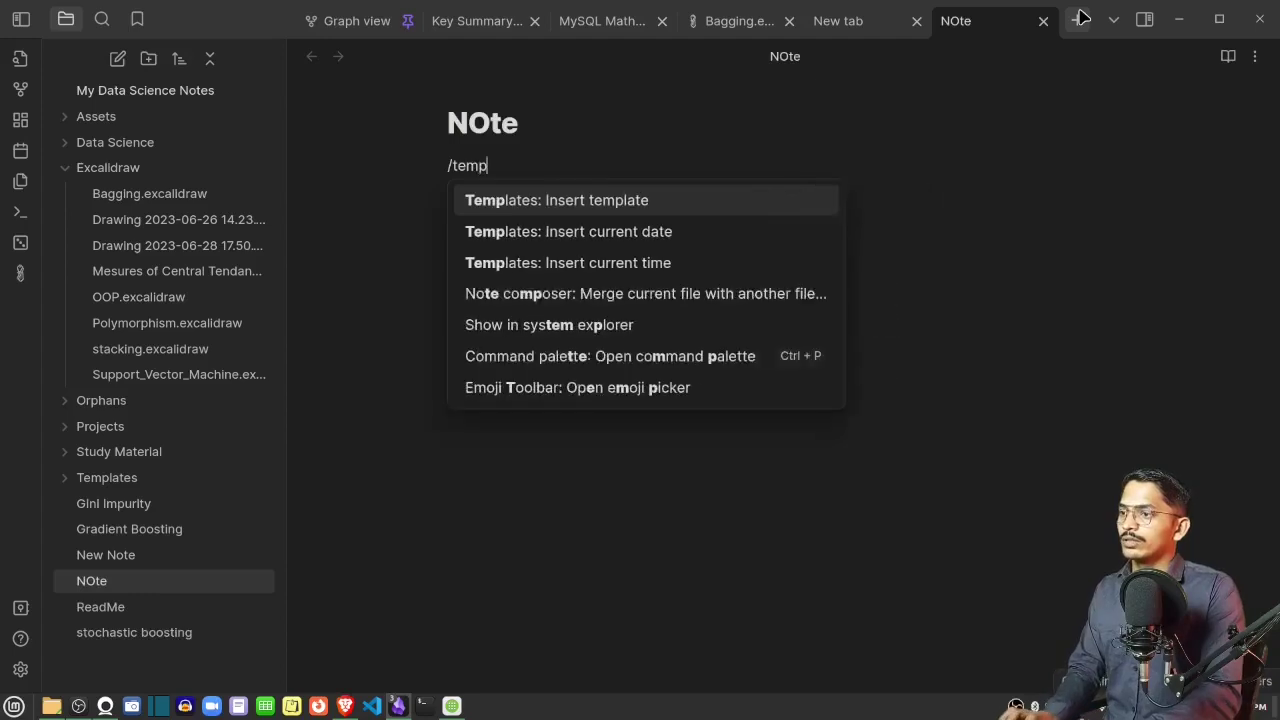
{"action": "key", "text": "Return"}
{"action": "key", "text": "Return"}
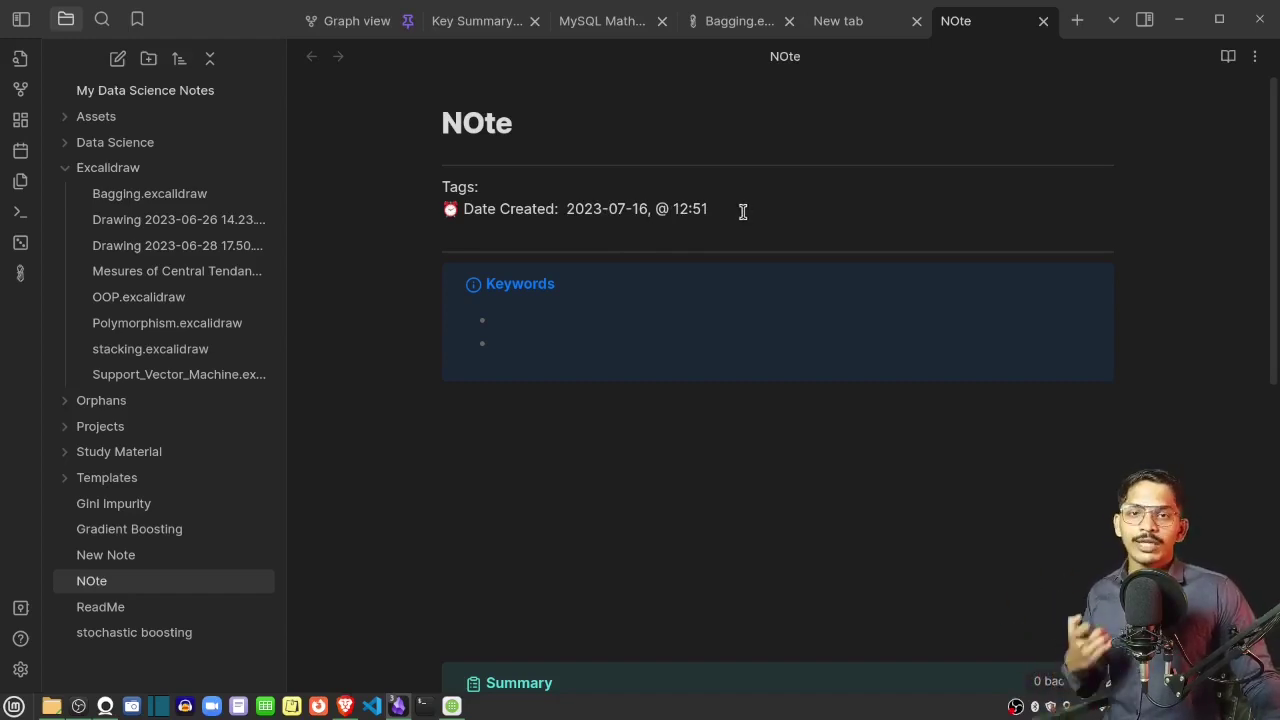
{"action": "scroll", "coordinate": [743, 211], "scroll_direction": "down", "scroll_amount": 3}
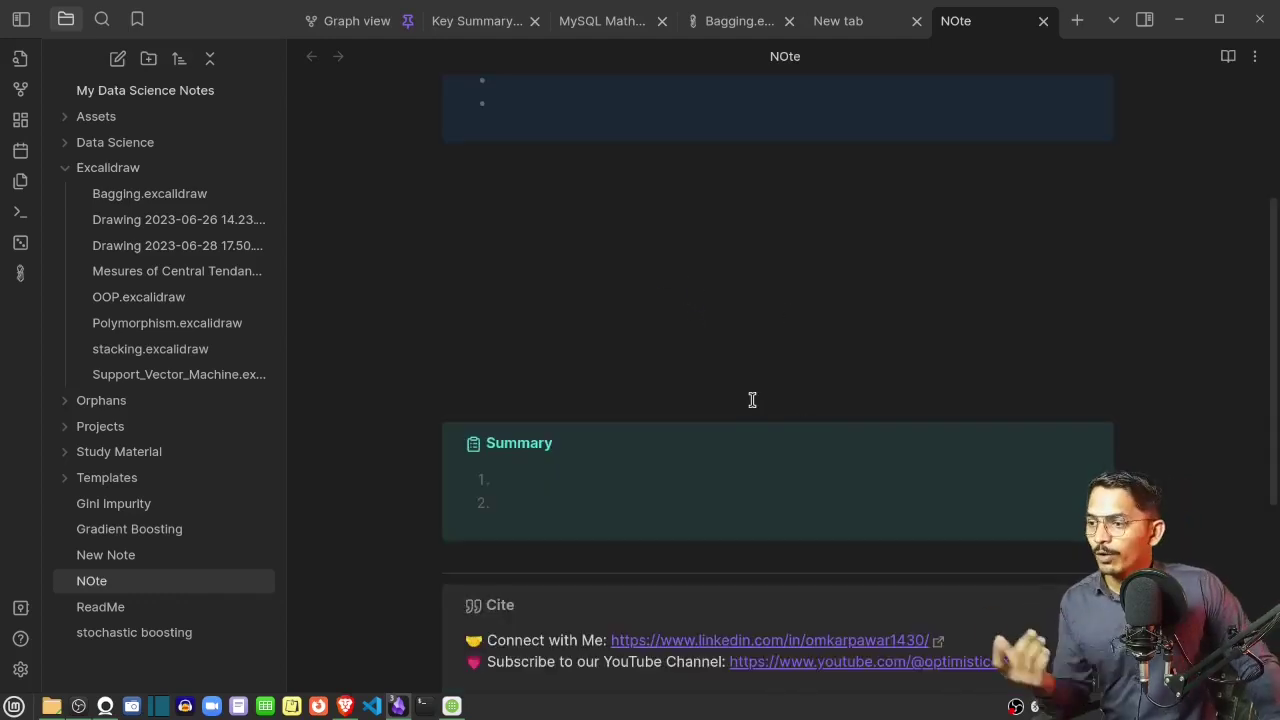
Expand the Templates folder and review the "temp code with output" and "Key Summary Note" templates
{"action": "left_click", "coordinate": [143, 484]}
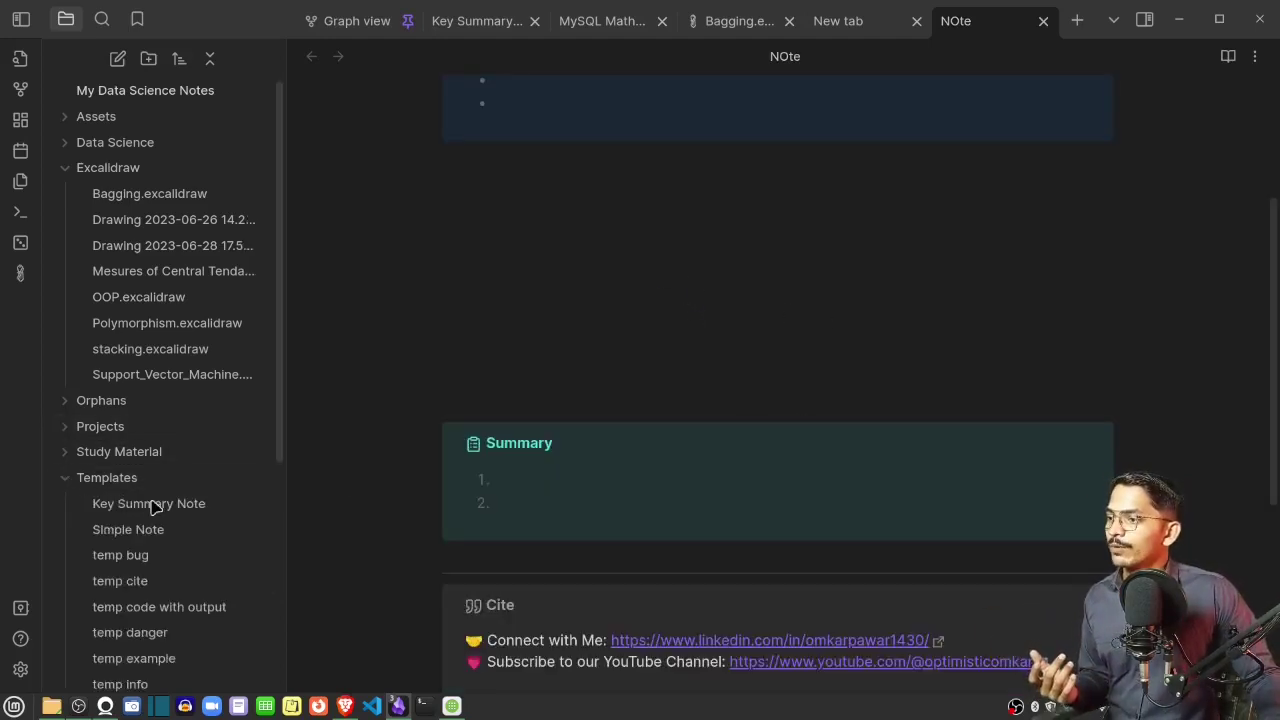
{"action": "scroll", "coordinate": [149, 560], "scroll_direction": "down", "scroll_amount": 3}
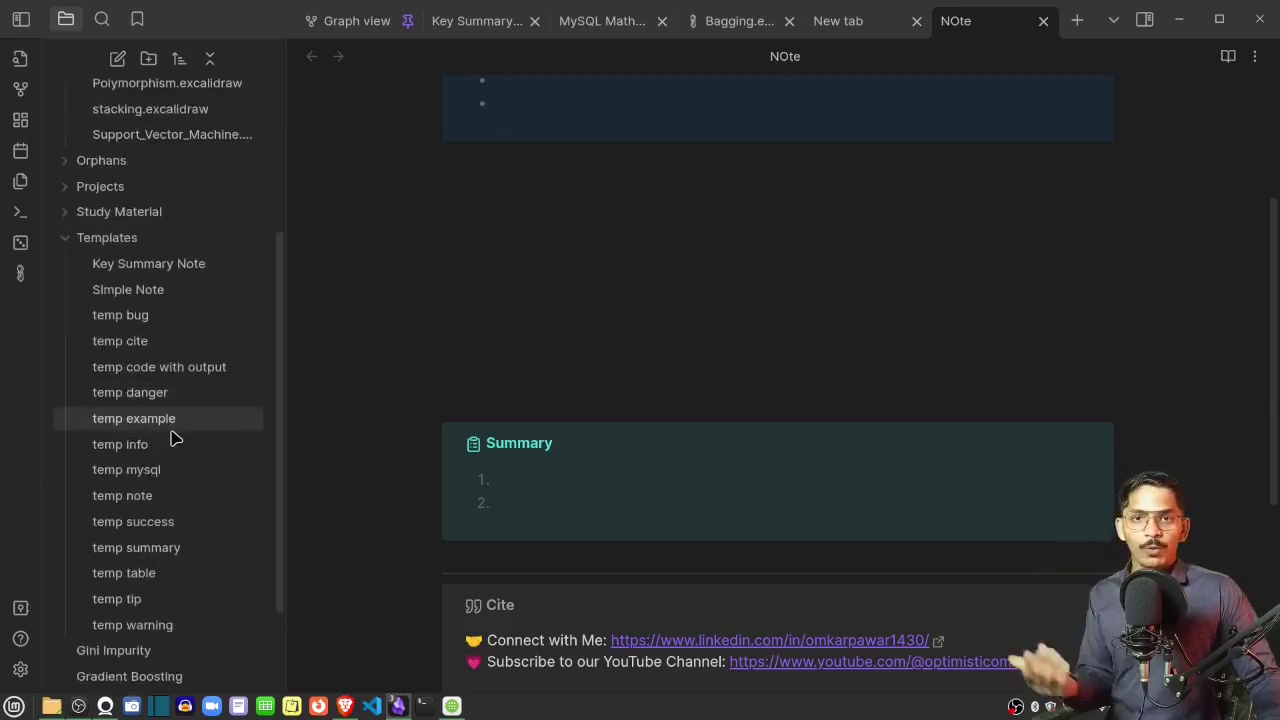
{"action": "left_click", "coordinate": [143, 374]}
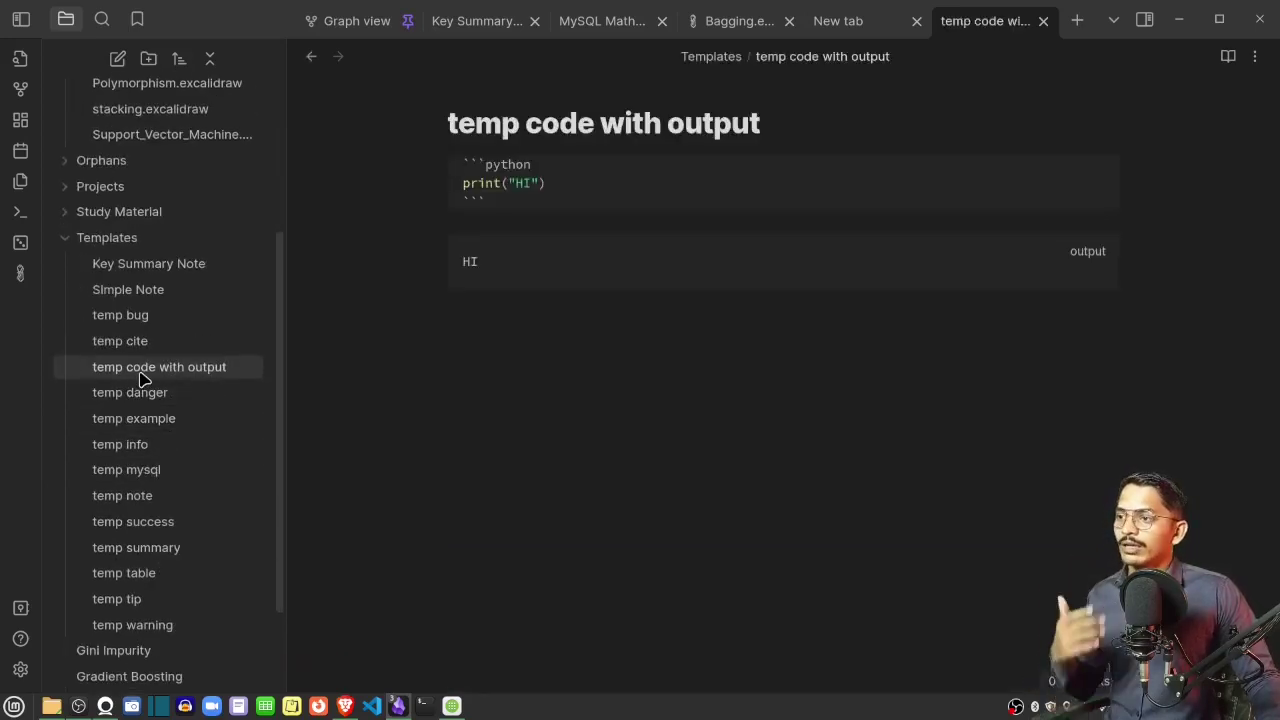
{"action": "left_click", "coordinate": [537, 343]}
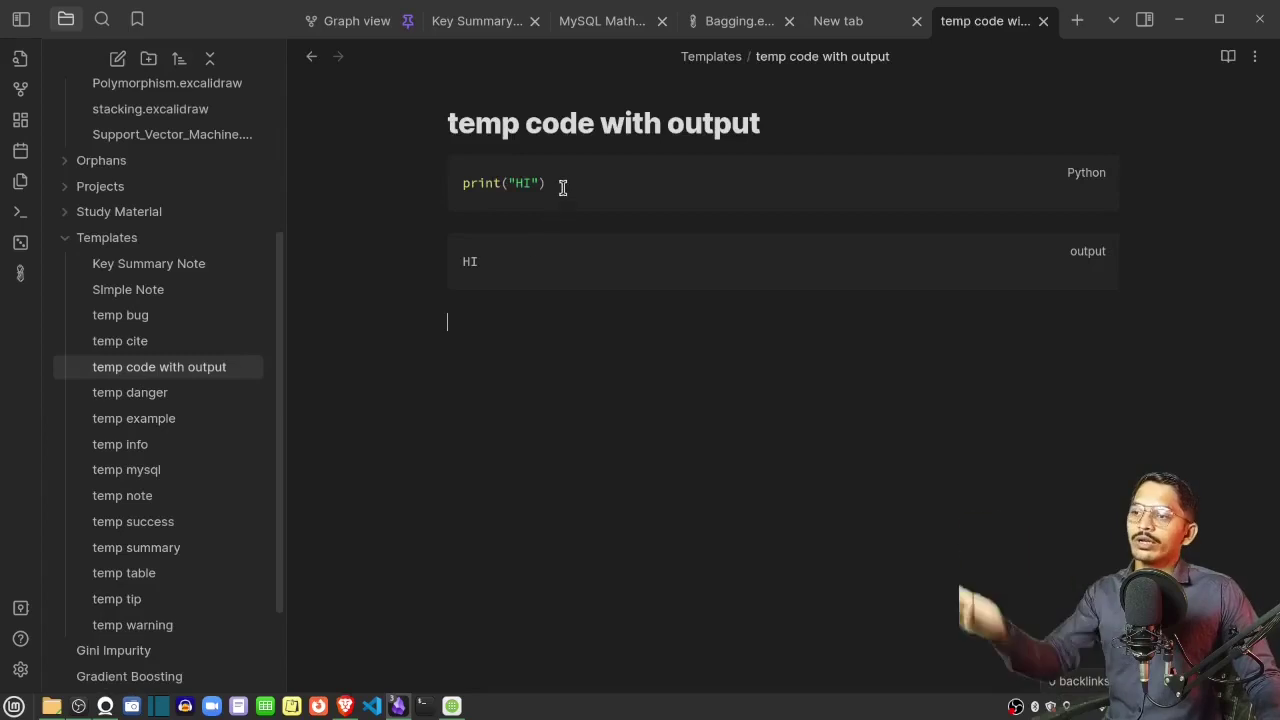
{"action": "left_click", "coordinate": [240, 289]}
{"action": "left_click", "coordinate": [194, 263]}
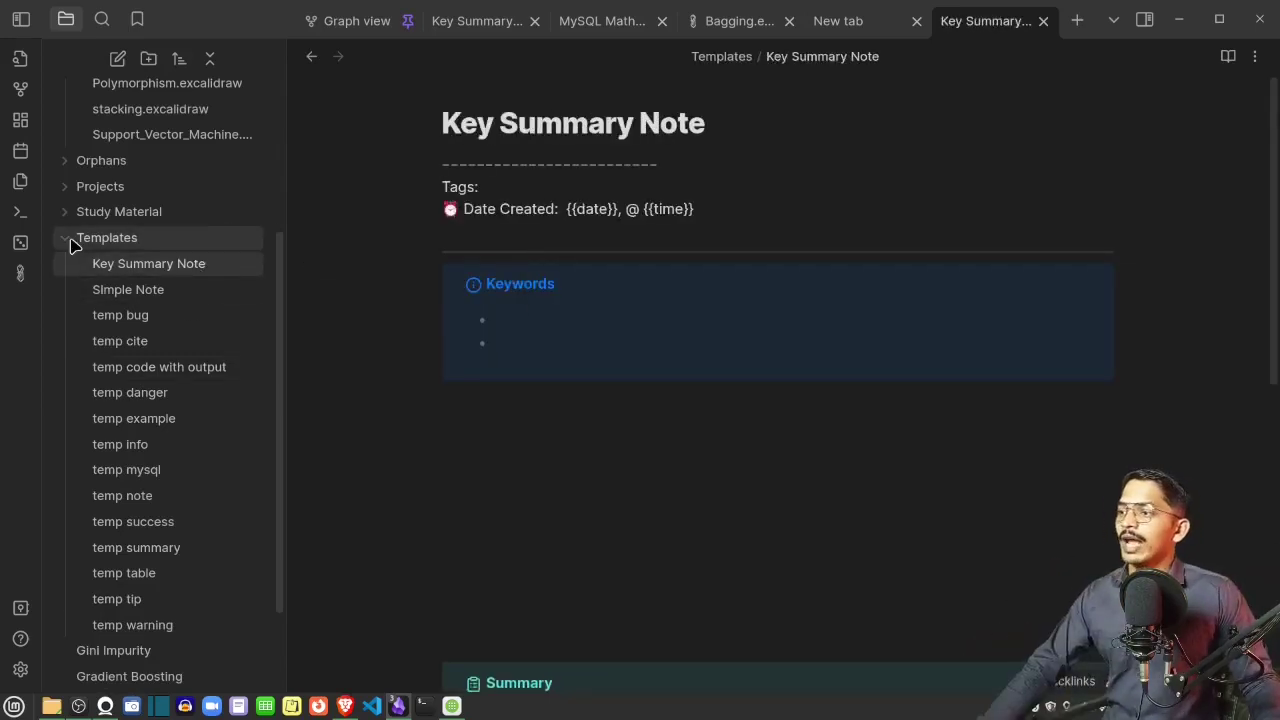
Check the template folder location in the Templates core plugin settings, and close the settings
{"action": "left_click", "coordinate": [19, 669]}
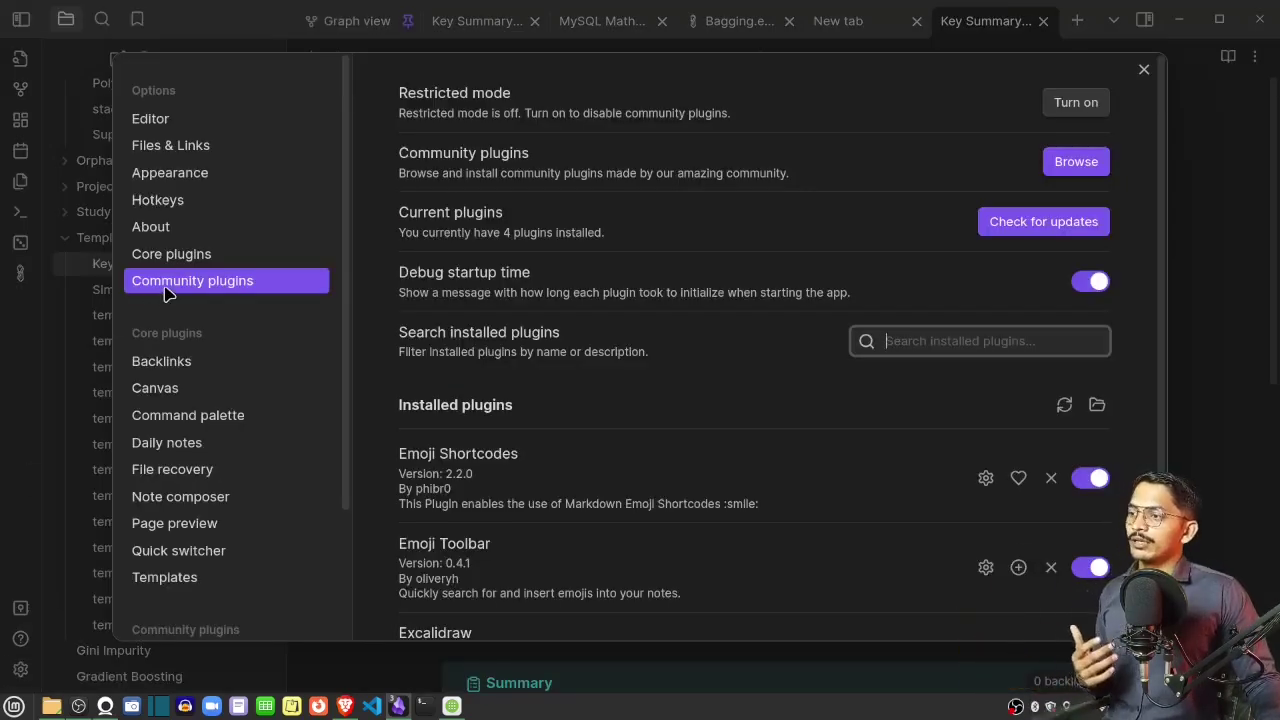
{"action": "left_click", "coordinate": [183, 580]}
{"action": "left_click", "coordinate": [1003, 105]}
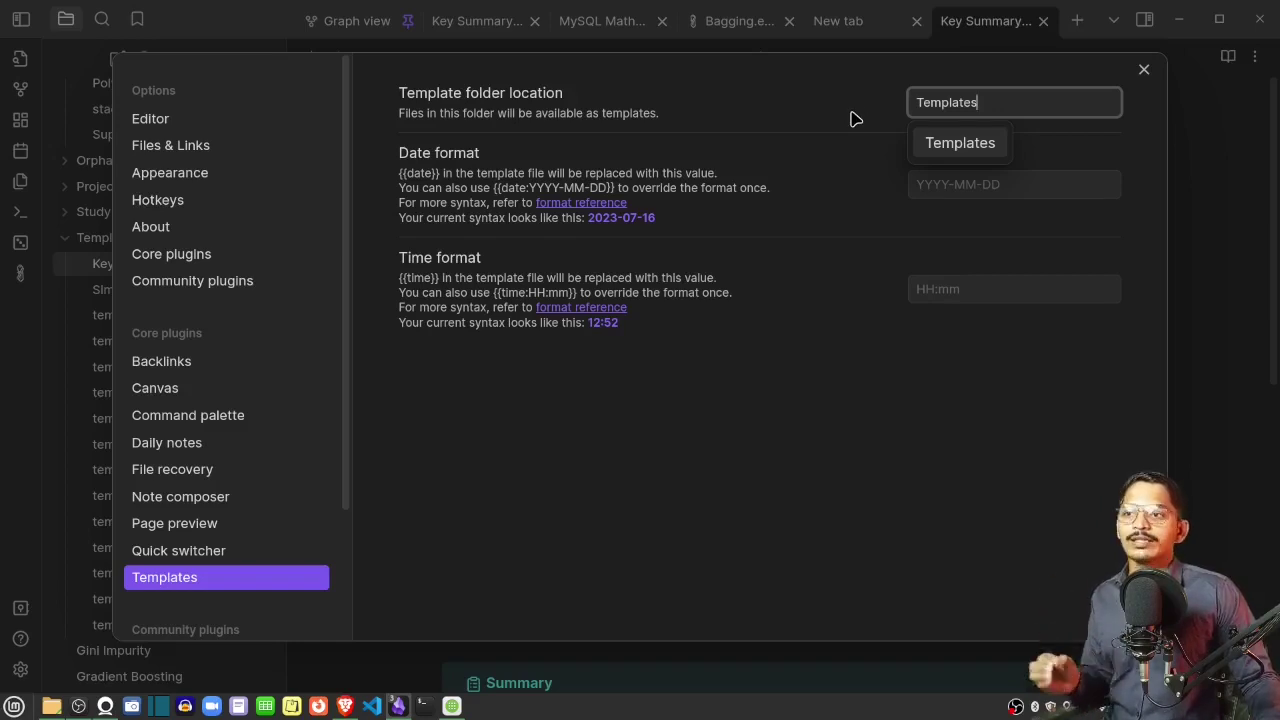
{"action": "left_click", "coordinate": [1144, 70]}
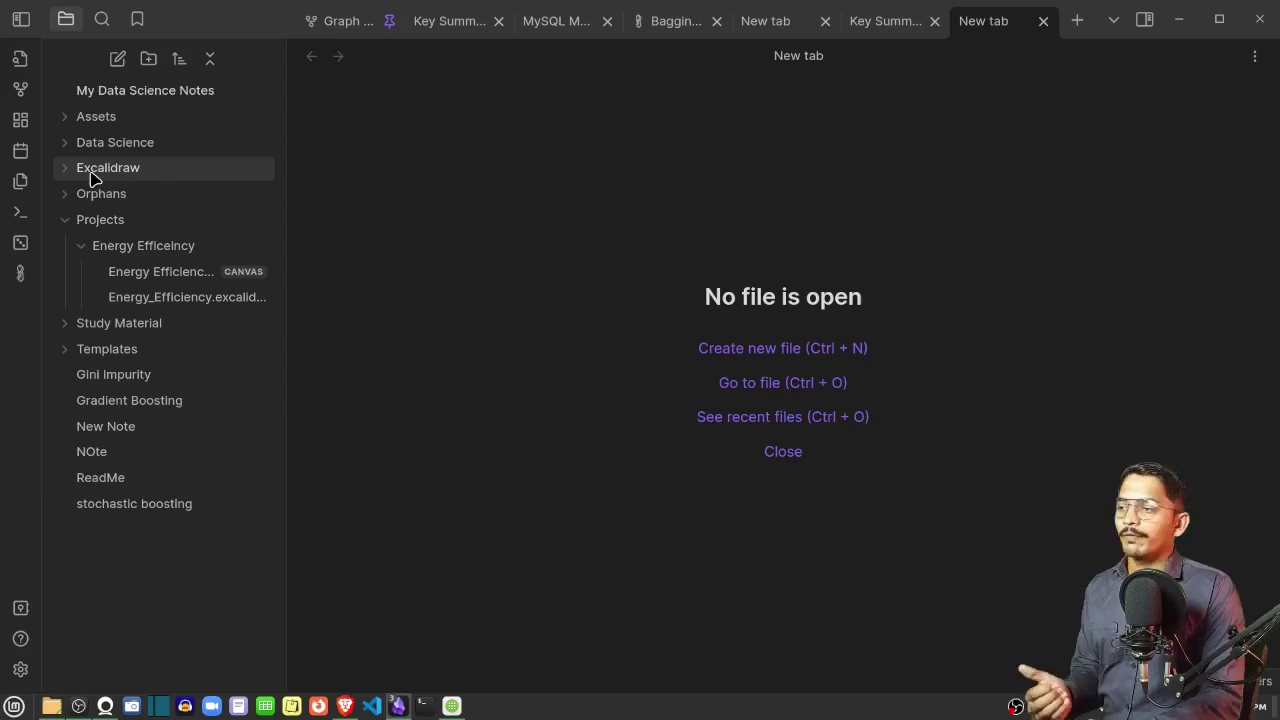
Create a new canvas and add a card reading "Heading" near its upper middle
{"action": "left_click", "coordinate": [20, 121]}
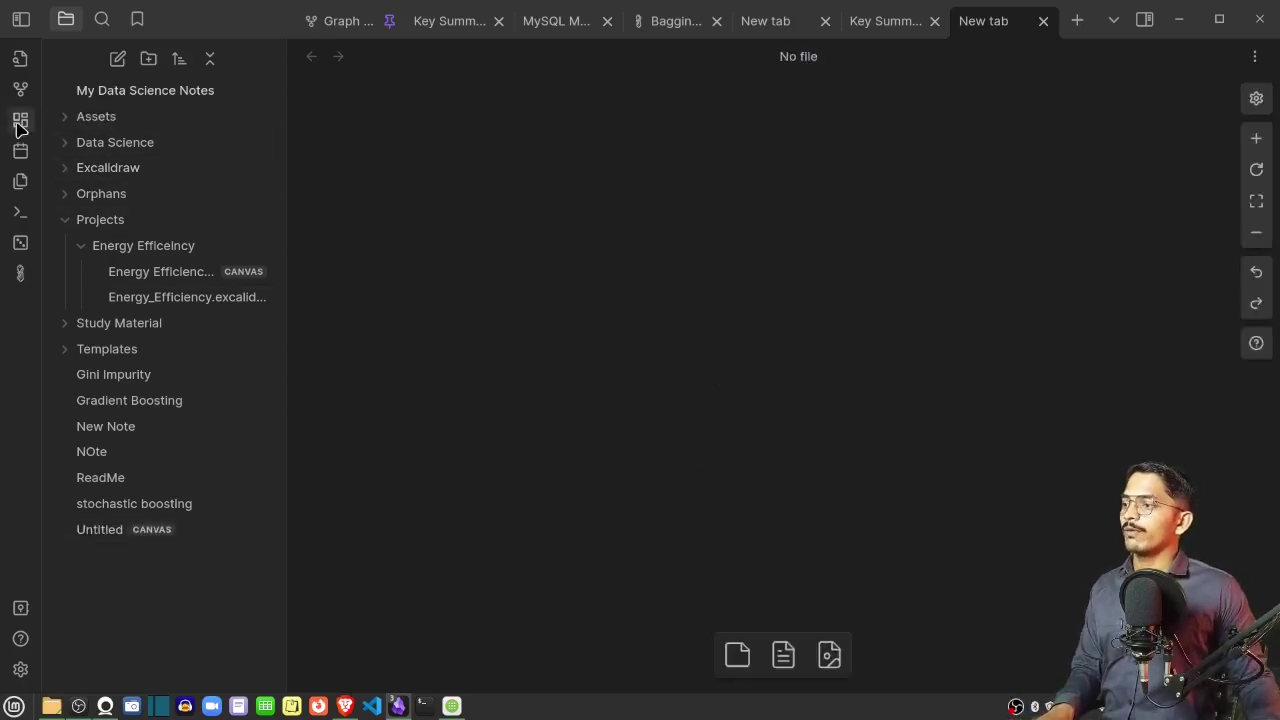
{"action": "double_click", "coordinate": [650, 180]}
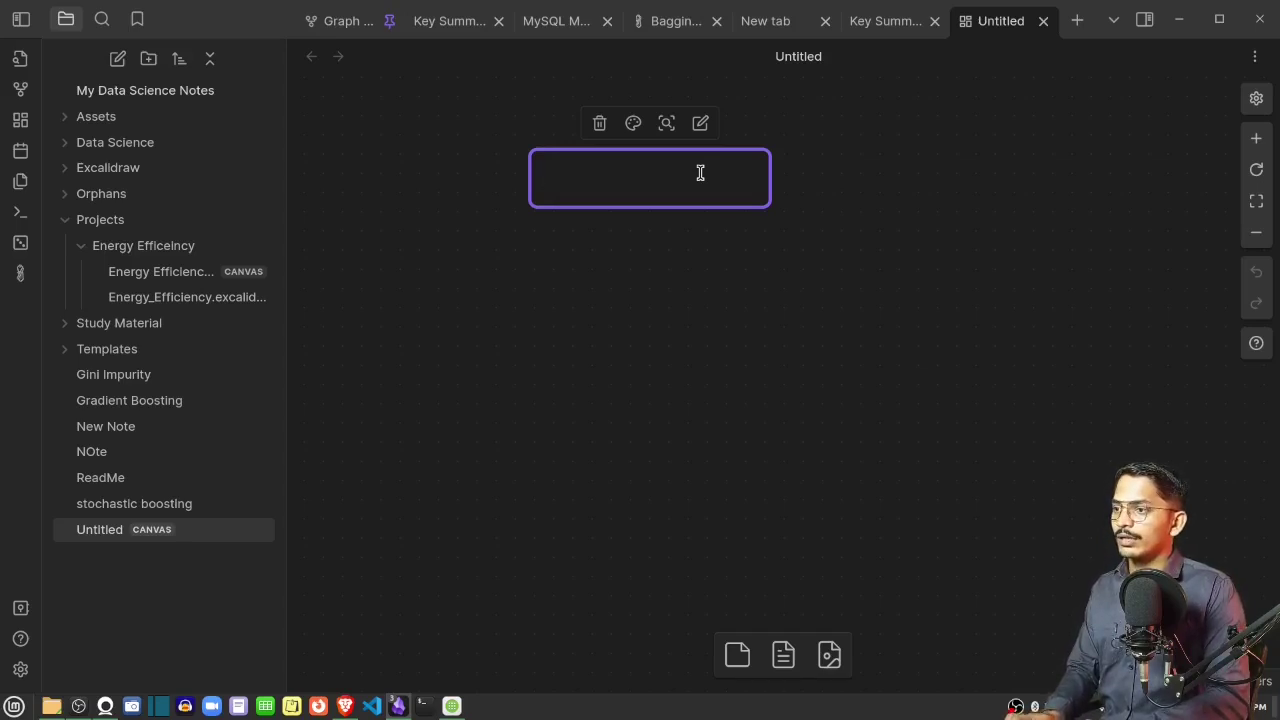
{"action": "type", "text": "Heading"}
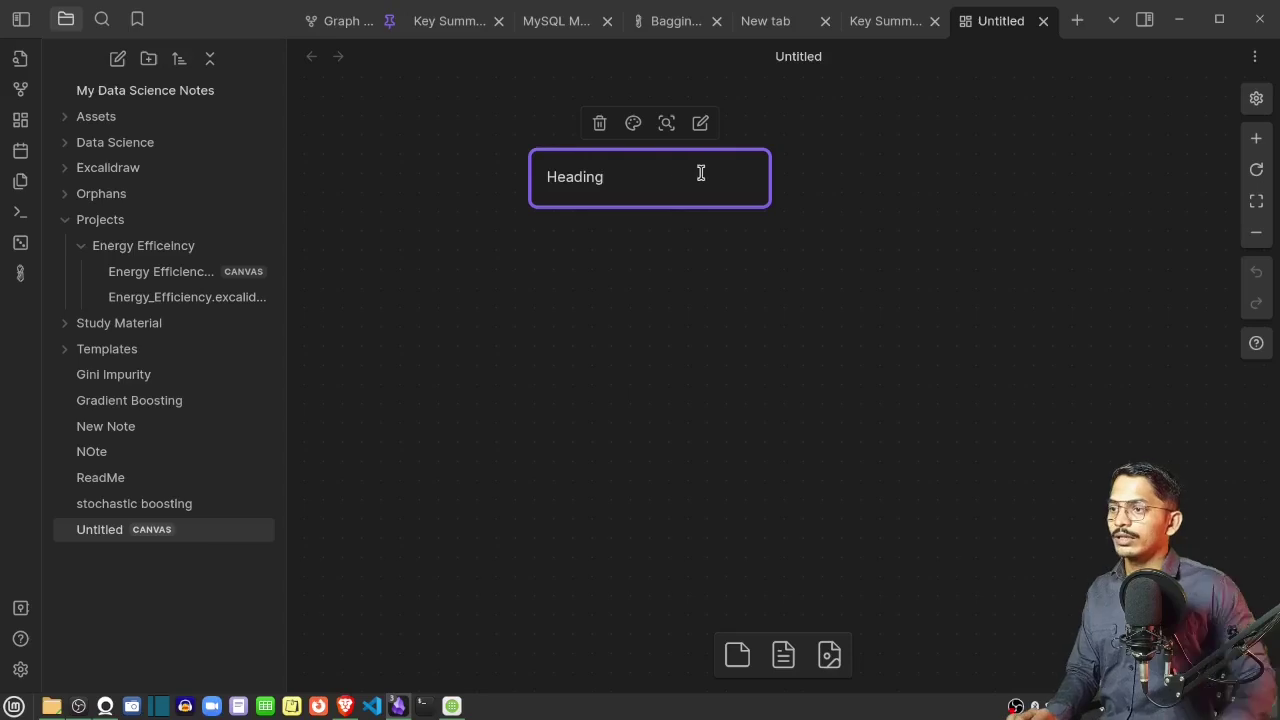
{"action": "left_click", "coordinate": [626, 237]}
Draw an arrow from the Heading card's bottom edge down to the right and add a connected card reading "sub 1"
{"action": "left_click_drag", "start_coordinate": [650, 208], "coordinate": [396, 298]}
{"action": "left_click_drag", "start_coordinate": [650, 208], "coordinate": [834, 302]}
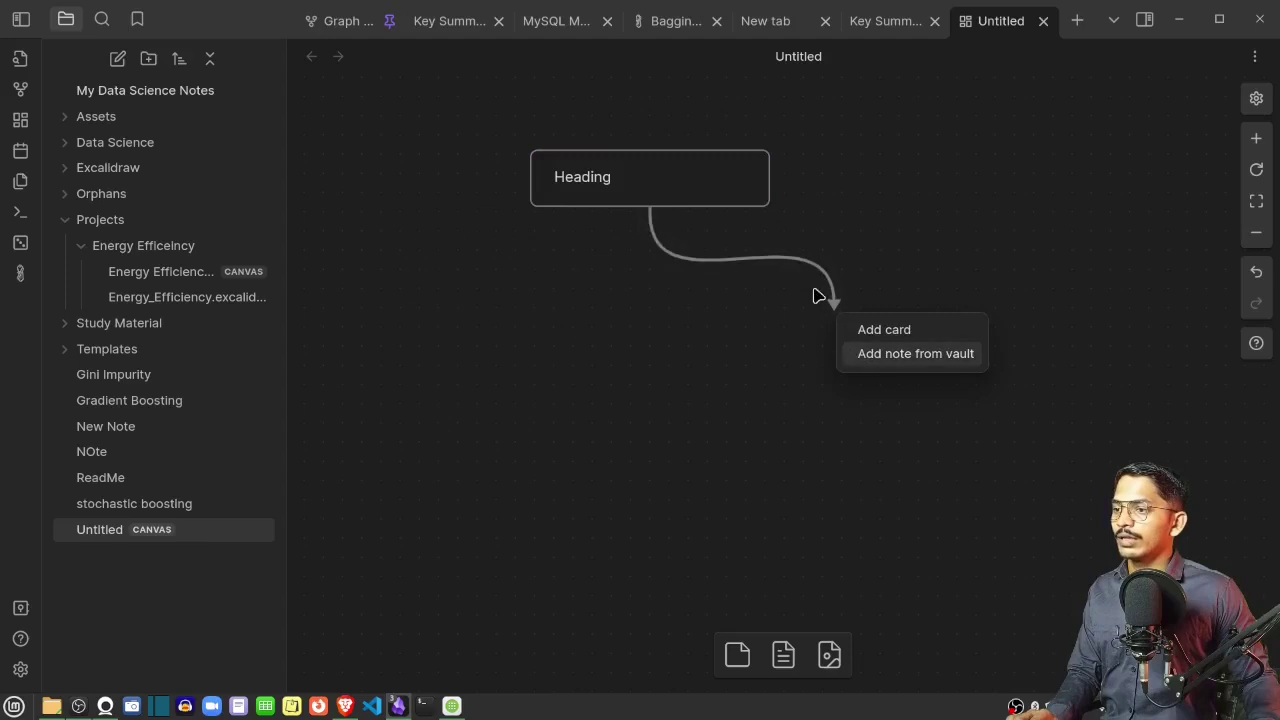
{"action": "left_click", "coordinate": [893, 331]}
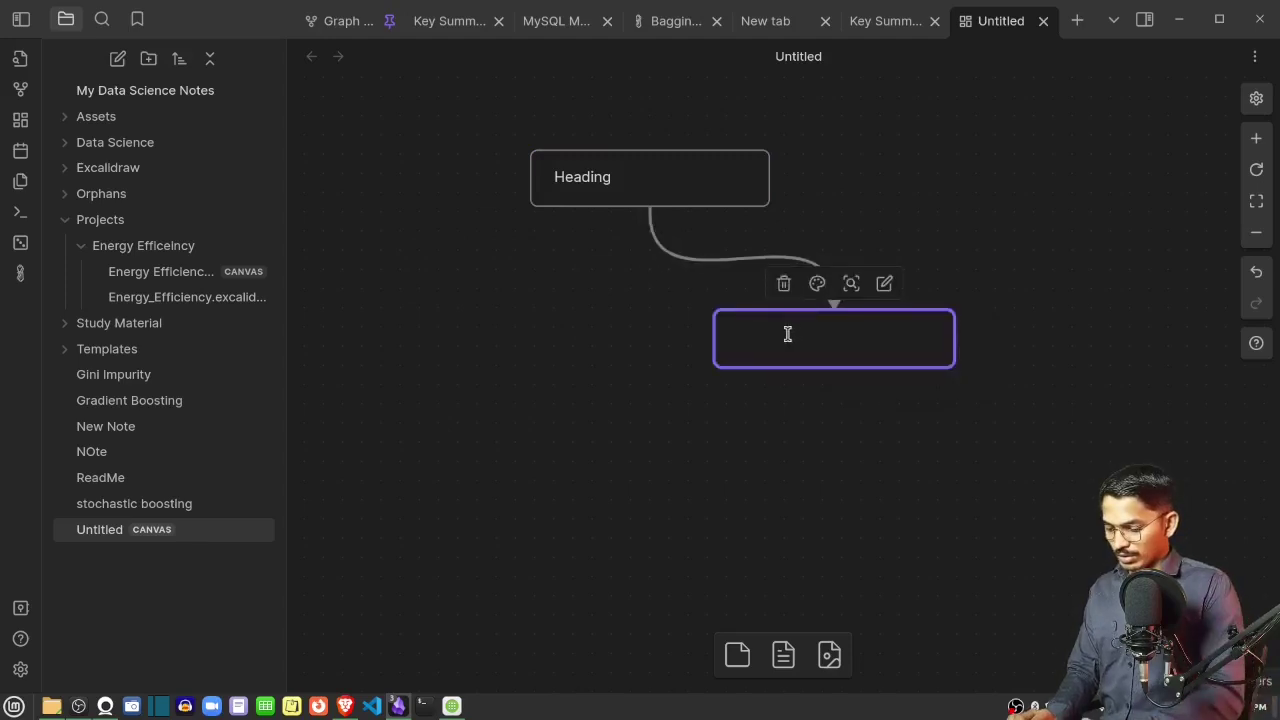
{"action": "type", "text": "sub 1"}
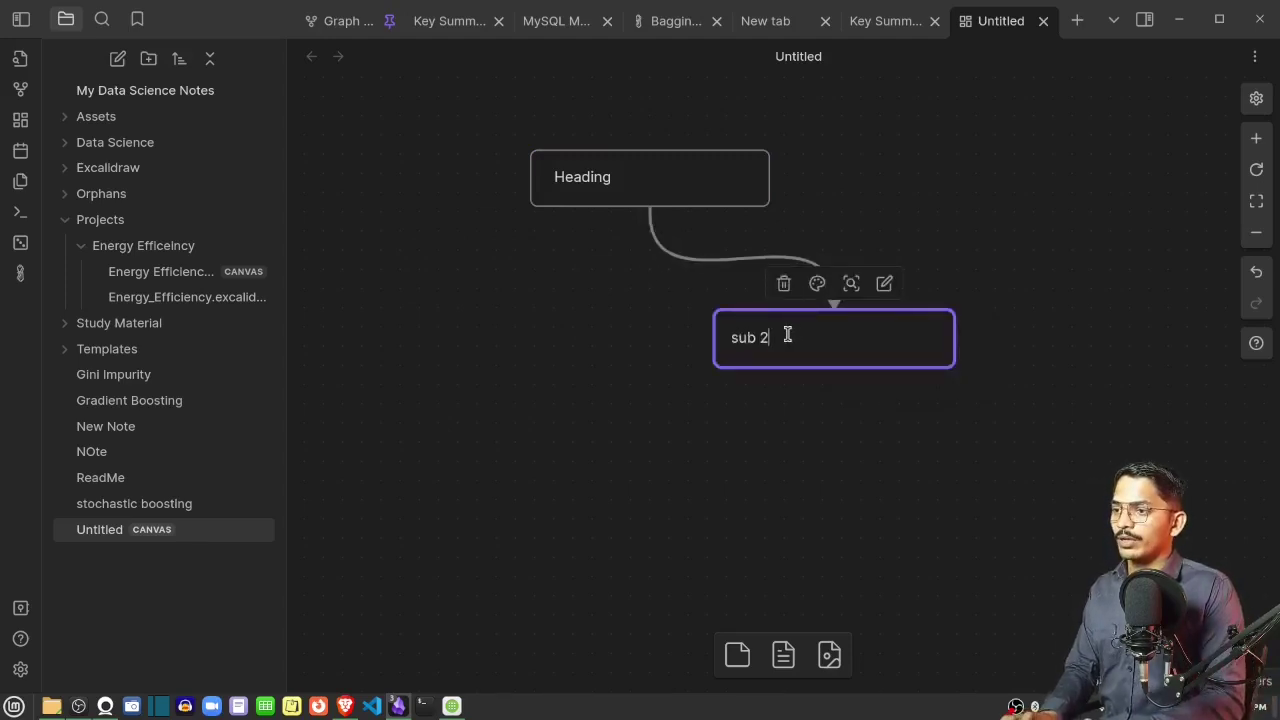
{"action": "left_click", "coordinate": [846, 409]}
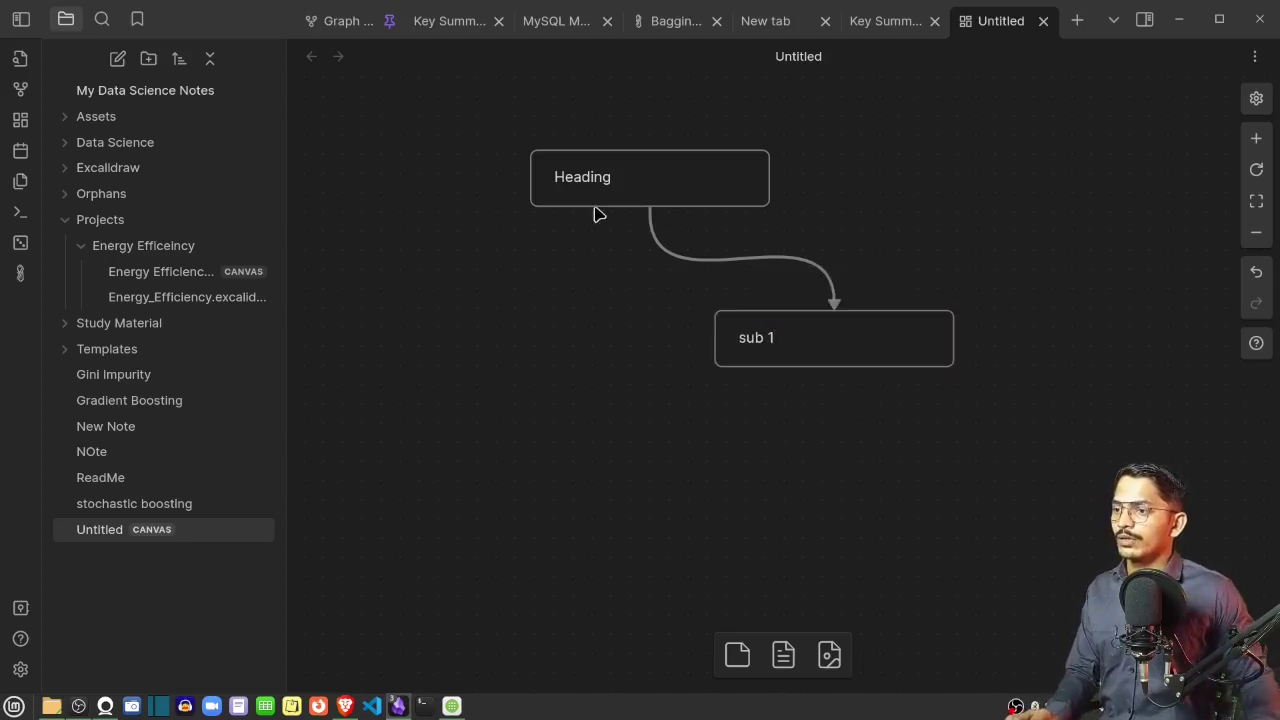
Branch a second arrow from the Heading card down to the left and add a connected card reading "sub 2"
{"action": "left_click_drag", "start_coordinate": [650, 206], "coordinate": [443, 351]}
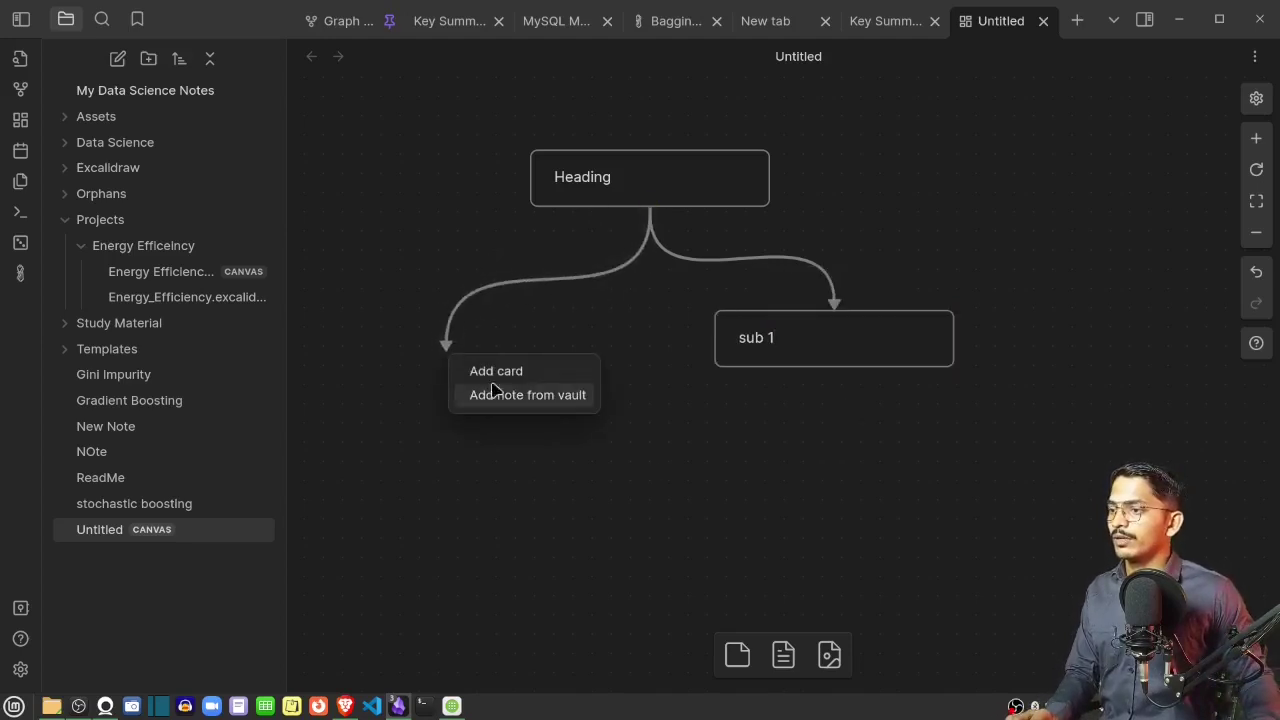
{"action": "left_click", "coordinate": [480, 370]}
{"action": "type", "text": "sub 2"}
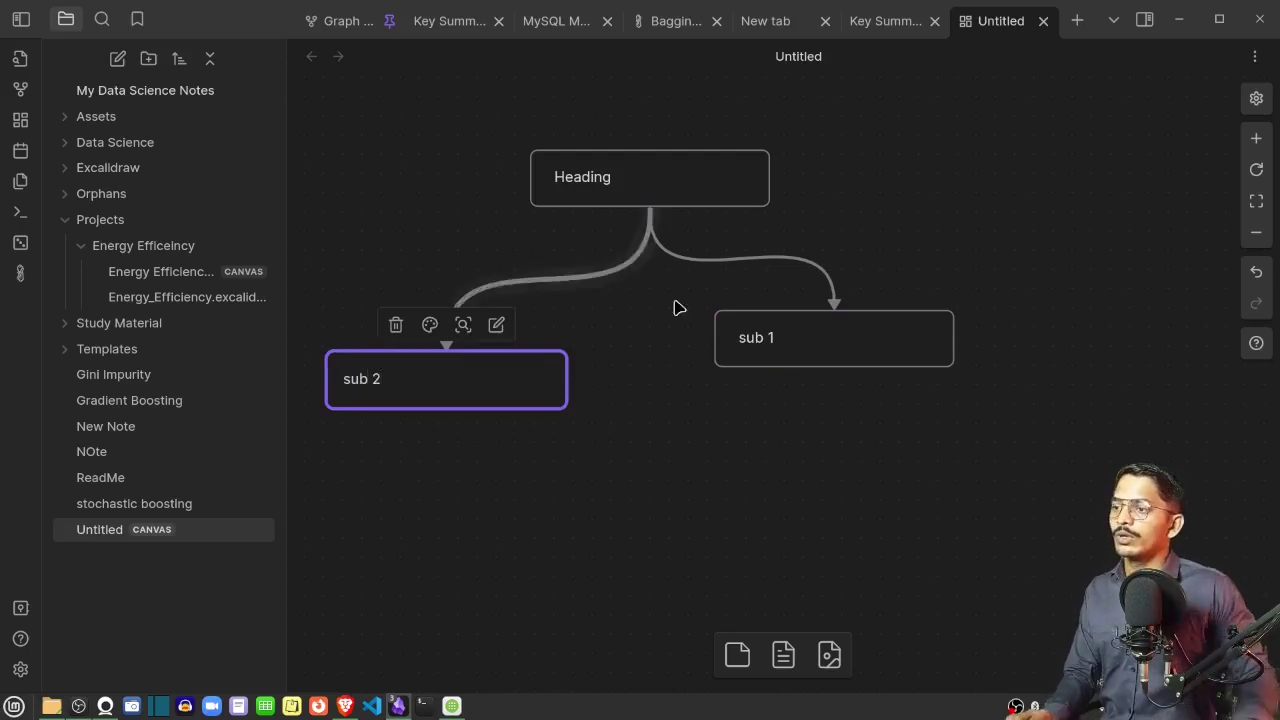
{"action": "left_click", "coordinate": [652, 368]}
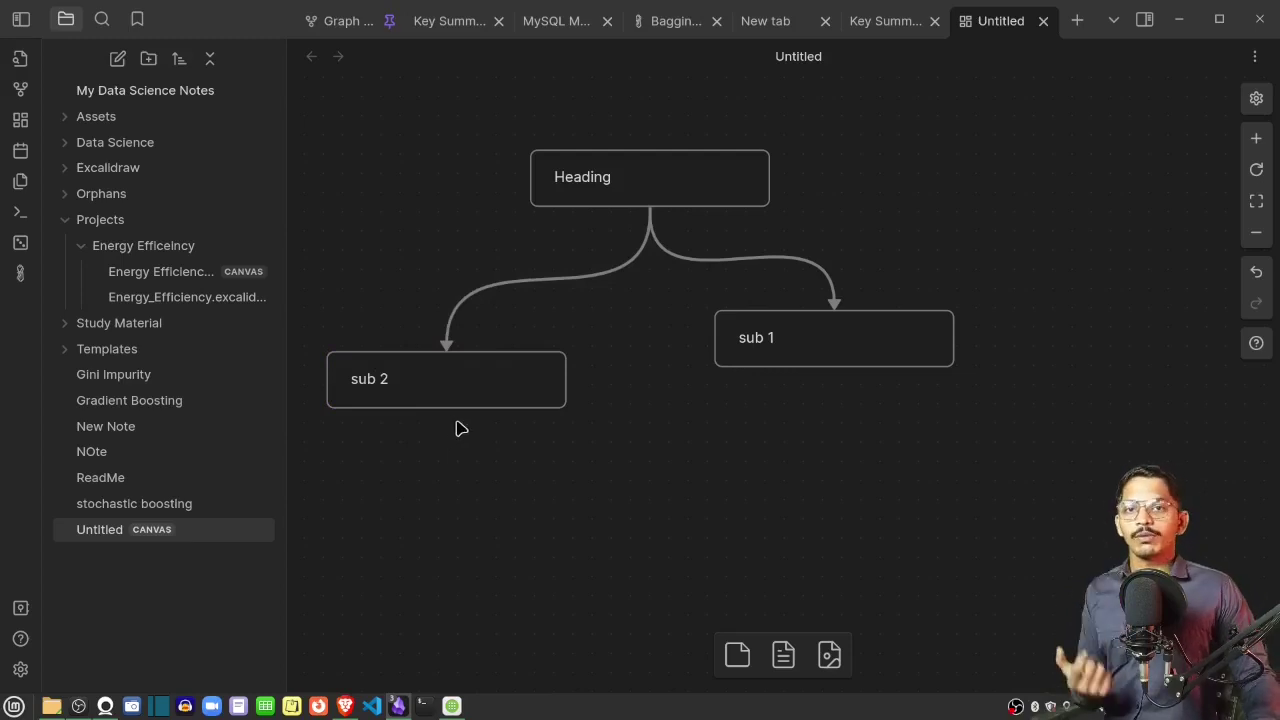
Open the Energy Efficiency Project Flow Diagram canvas and examine how its cards around app.py and the pipelines connect
{"action": "left_click", "coordinate": [215, 284]}
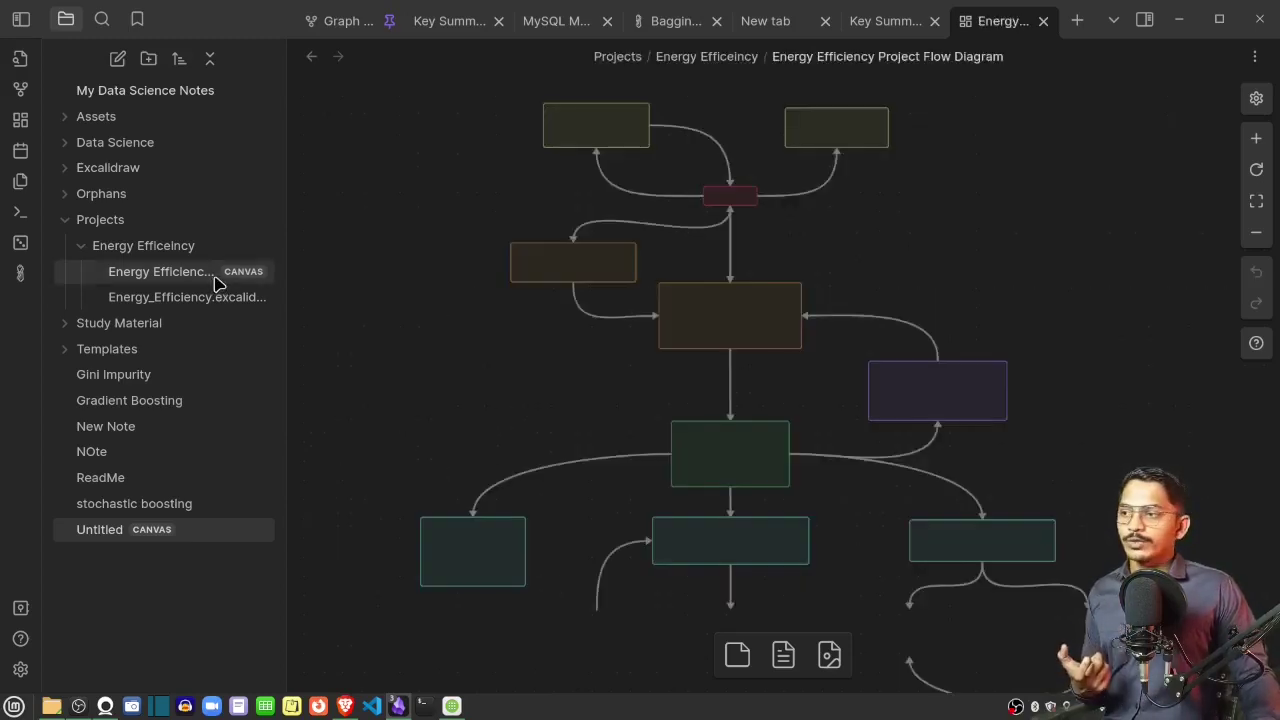
{"action": "left_click", "coordinate": [1256, 139]}
{"action": "scroll", "coordinate": [948, 216], "scroll_direction": "up", "scroll_amount": 3}
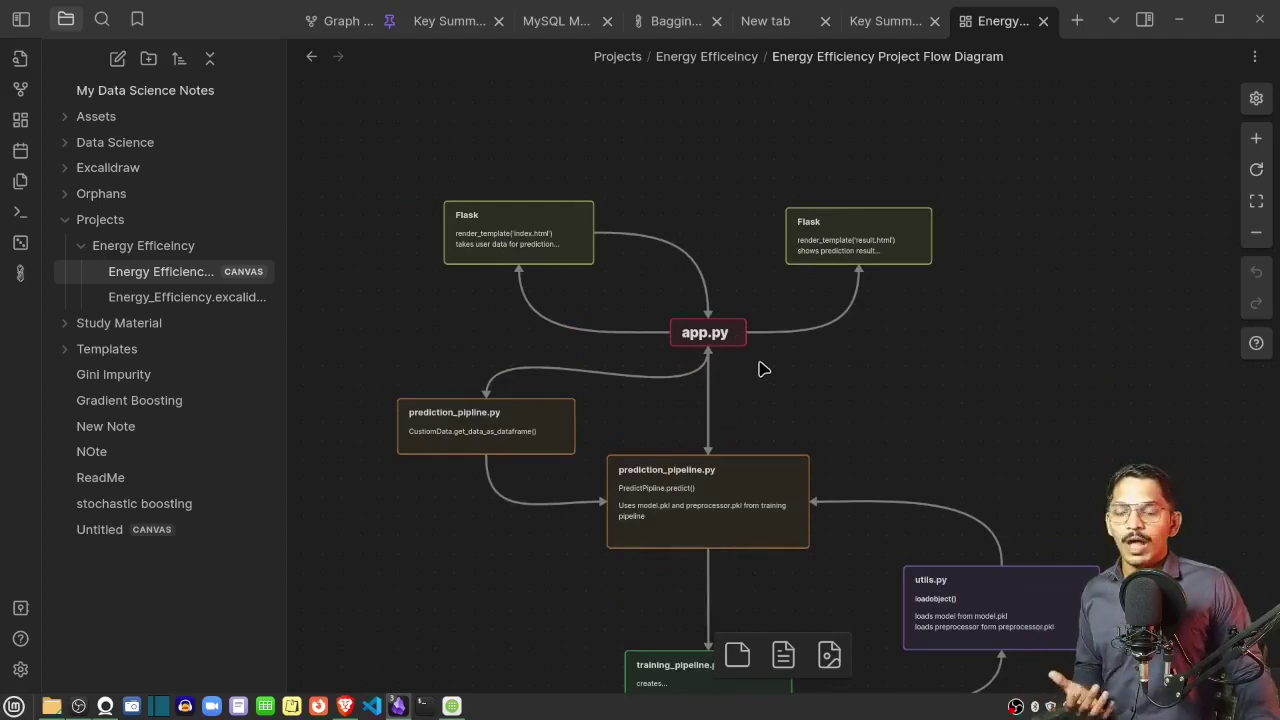
{"action": "scroll", "coordinate": [760, 367], "scroll_direction": "down", "scroll_amount": 5}
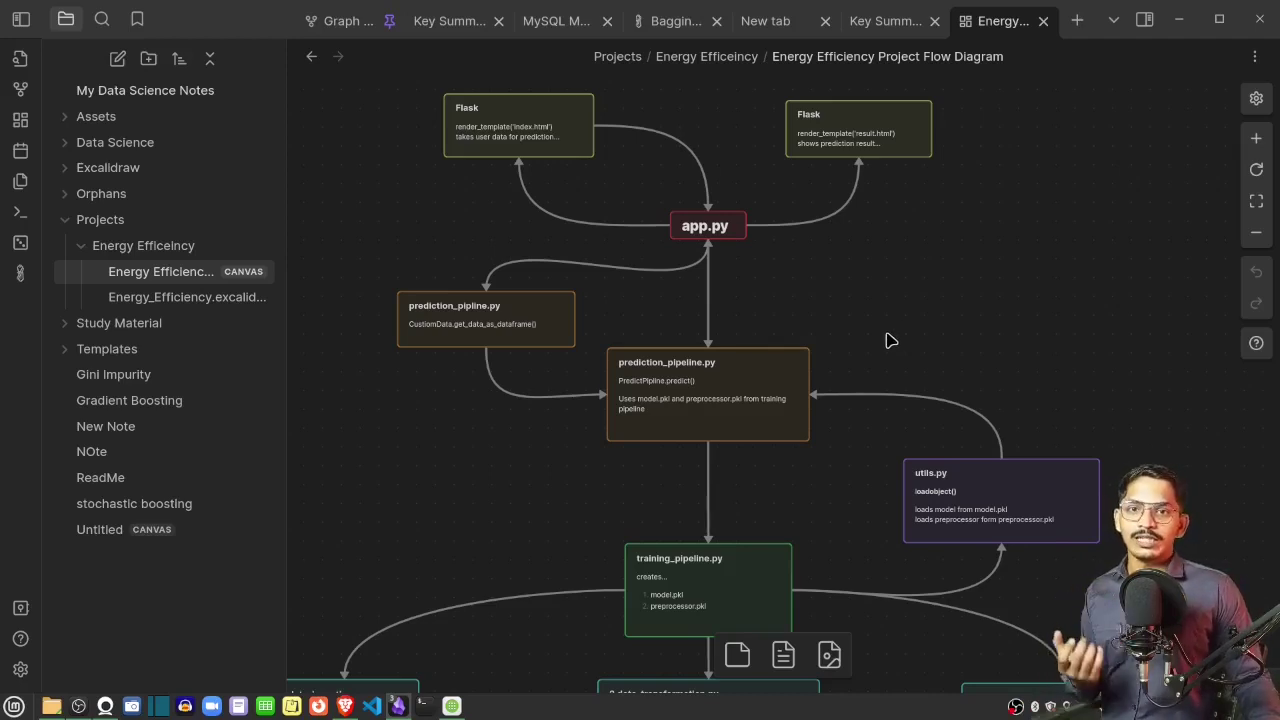
Look through the vault's Orphans, Excalidraw and Data Science folders, including the Database and MonogoDB subfolders, to examine how notes are organised
{"action": "left_click", "coordinate": [176, 200]}
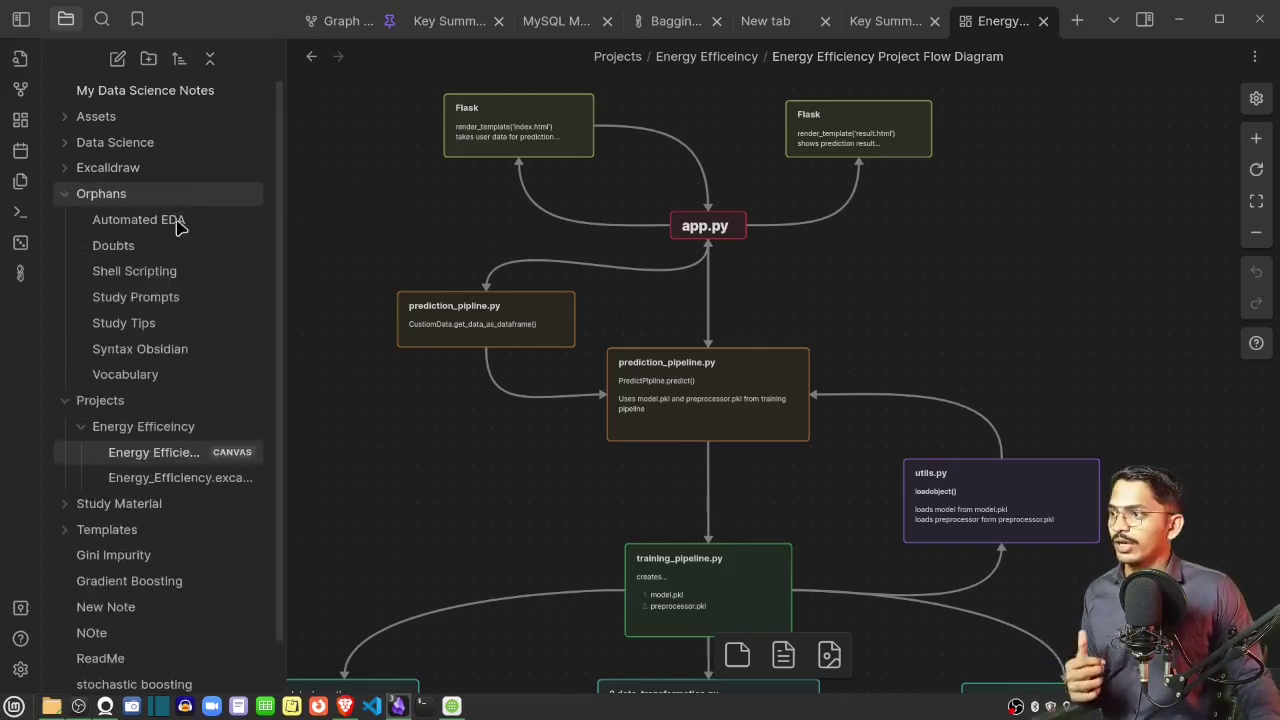
{"action": "left_click", "coordinate": [148, 167]}
{"action": "left_click", "coordinate": [145, 145]}
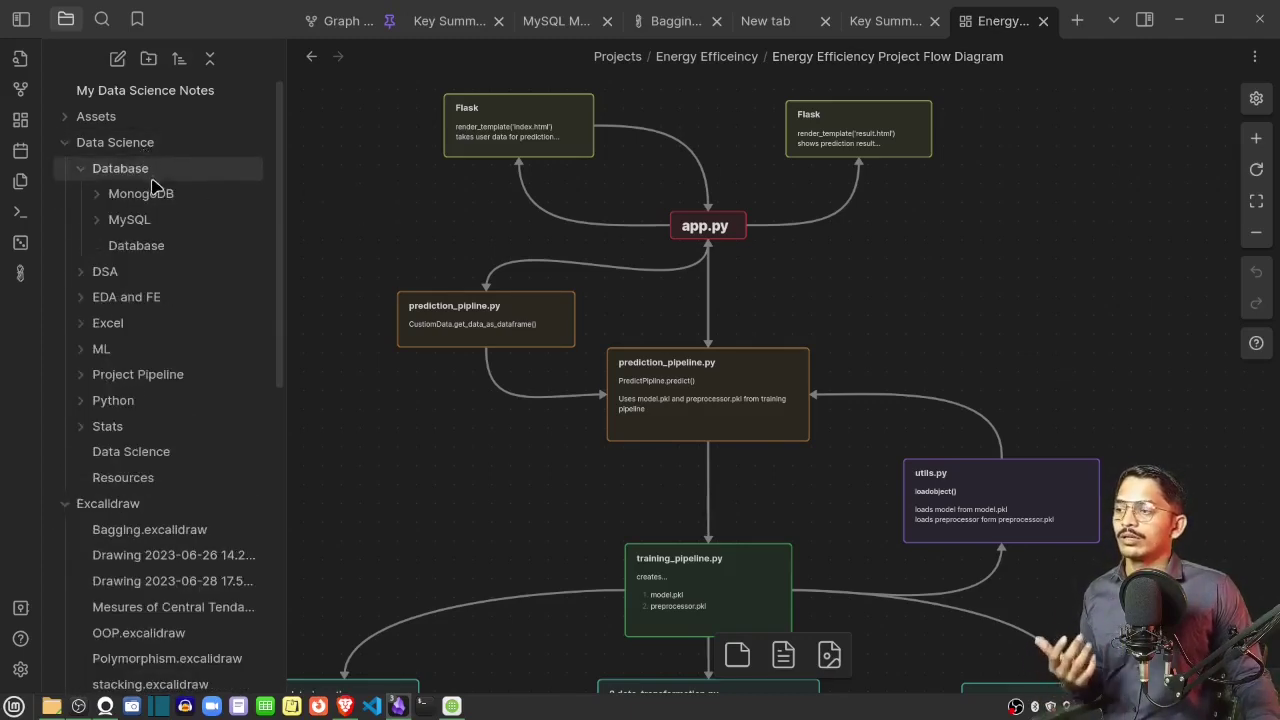
{"action": "left_click", "coordinate": [150, 170]}
{"action": "left_click", "coordinate": [145, 170]}
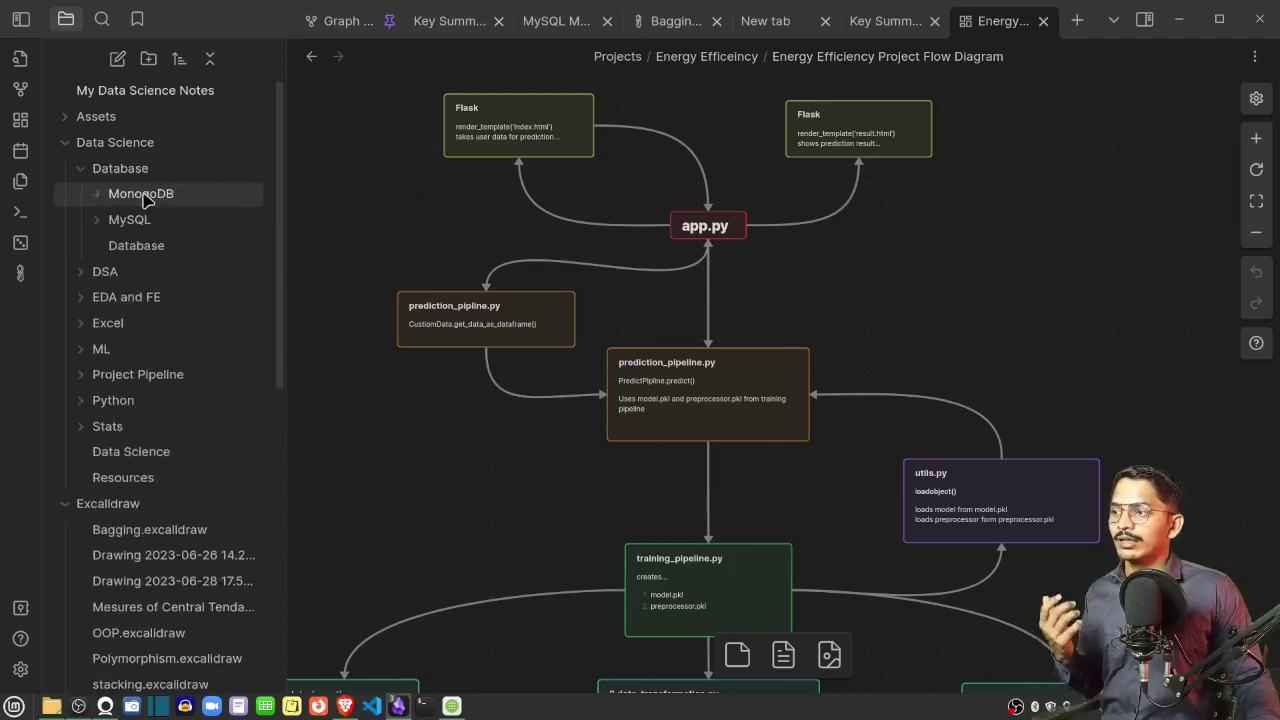
{"action": "left_click", "coordinate": [145, 196]}
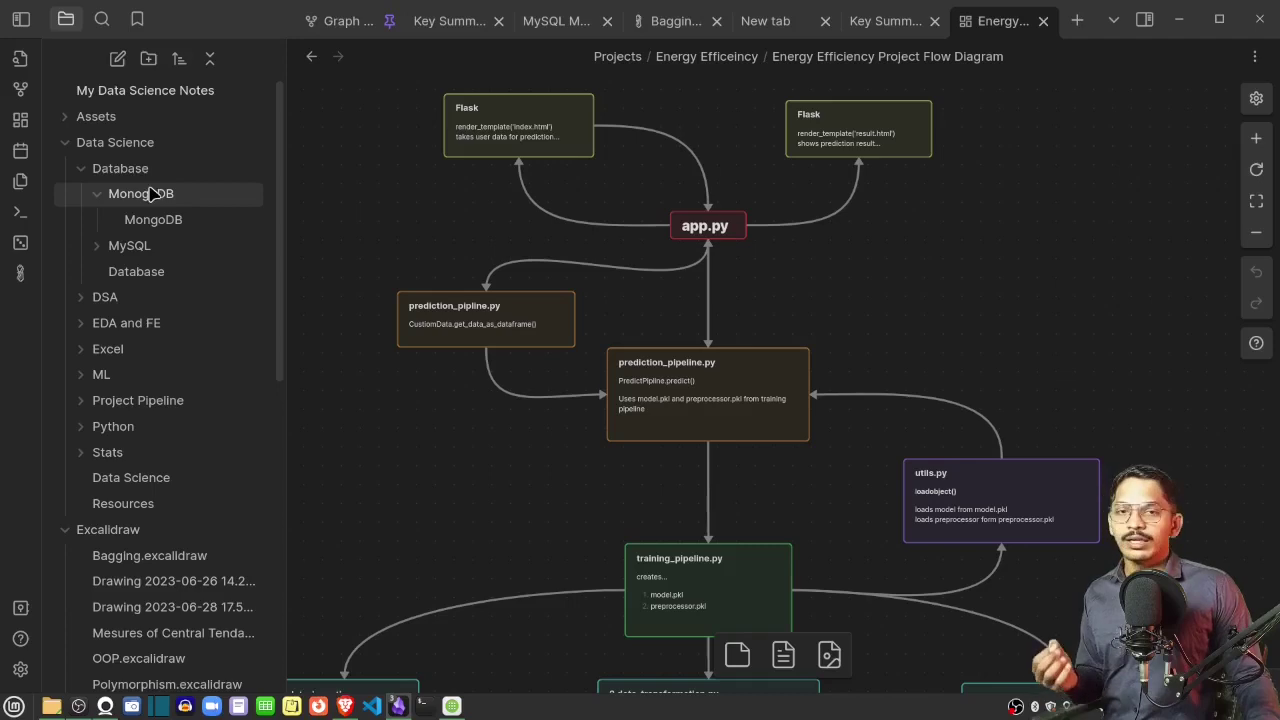
{"action": "left_click", "coordinate": [92, 170]}
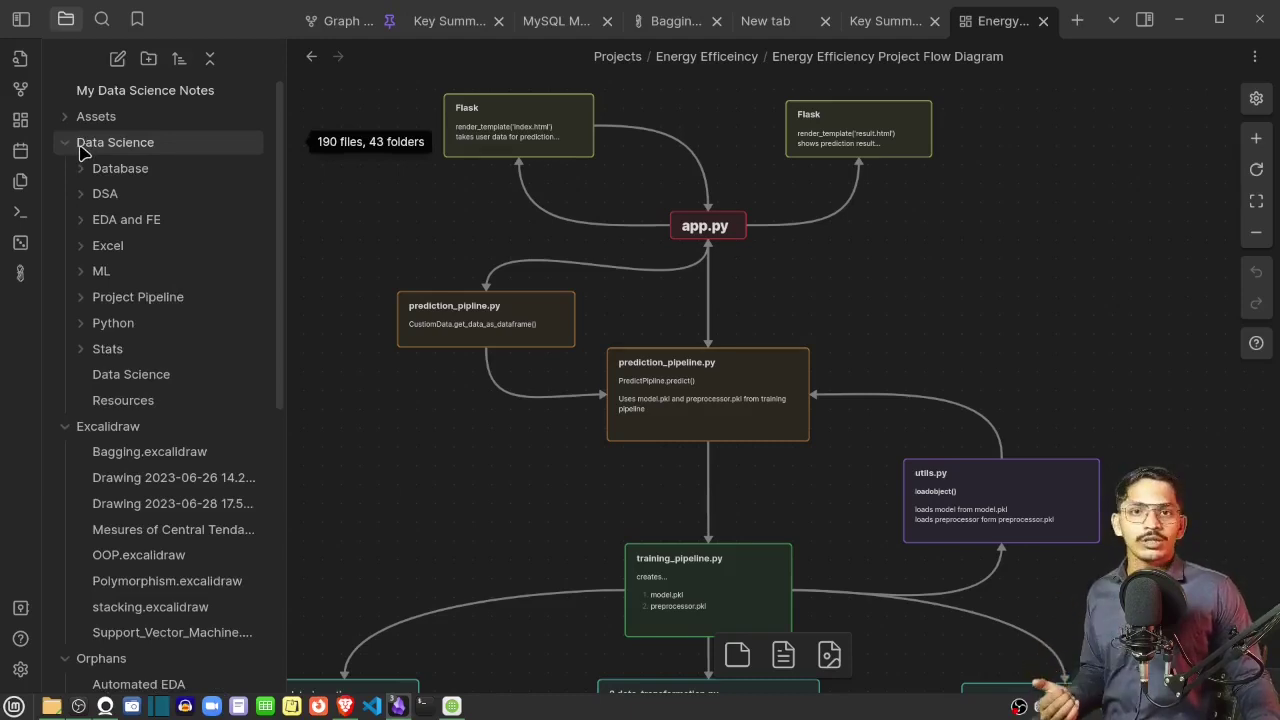
{"action": "left_click", "coordinate": [70, 153]}
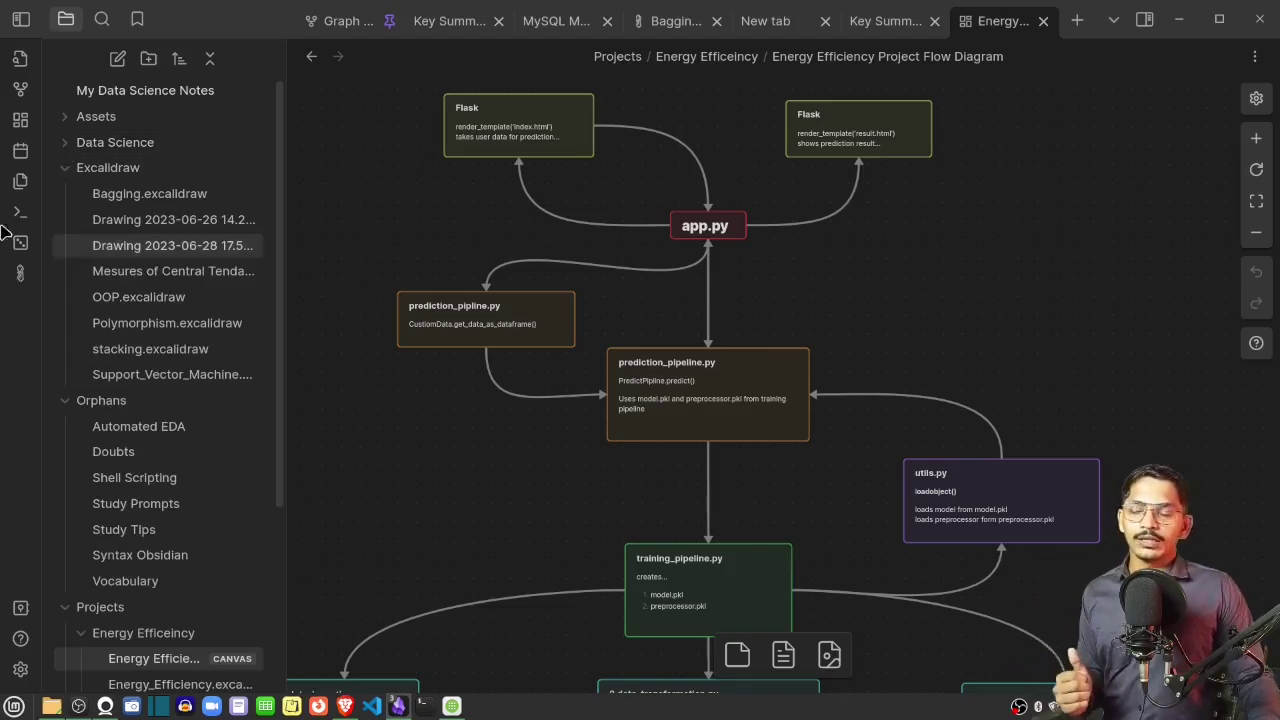
Open the vault's graph view and examine the notes linked to the Data Science node
{"action": "left_click", "coordinate": [336, 24]}
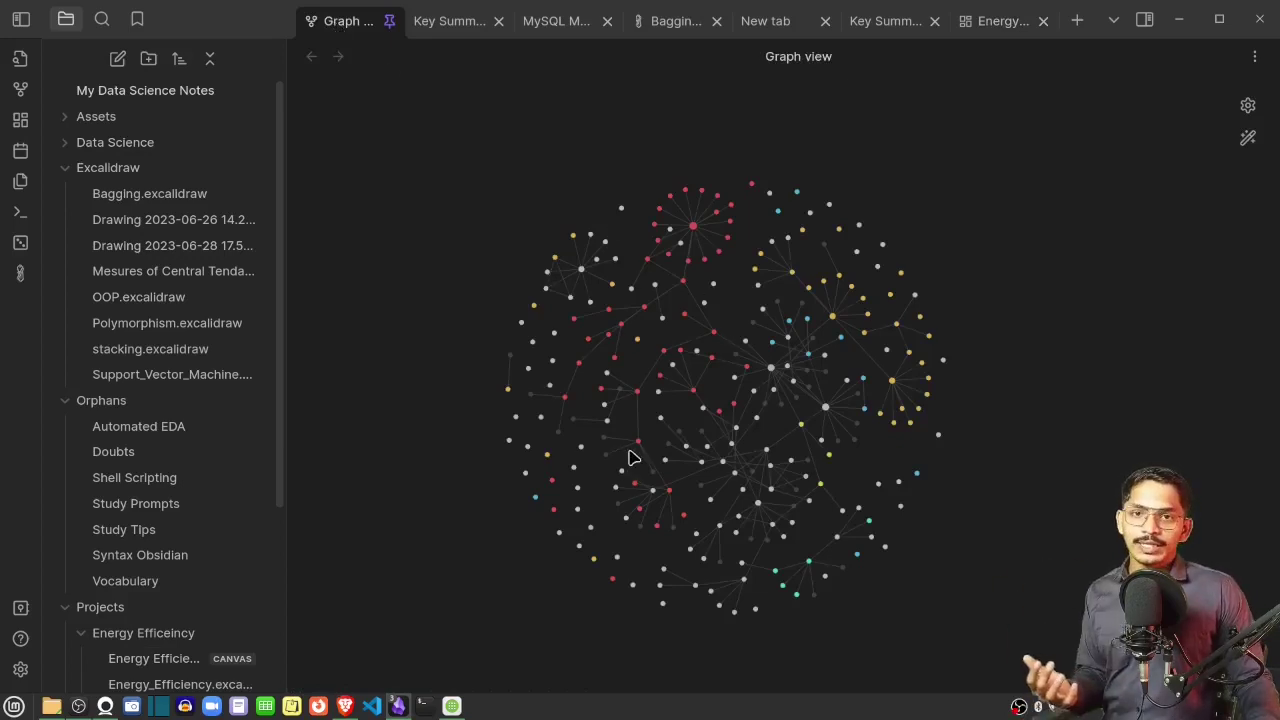
{"action": "scroll", "coordinate": [640, 421], "scroll_direction": "up", "scroll_amount": 4}
{"action": "scroll", "coordinate": [785, 393], "scroll_direction": "up", "scroll_amount": 5}
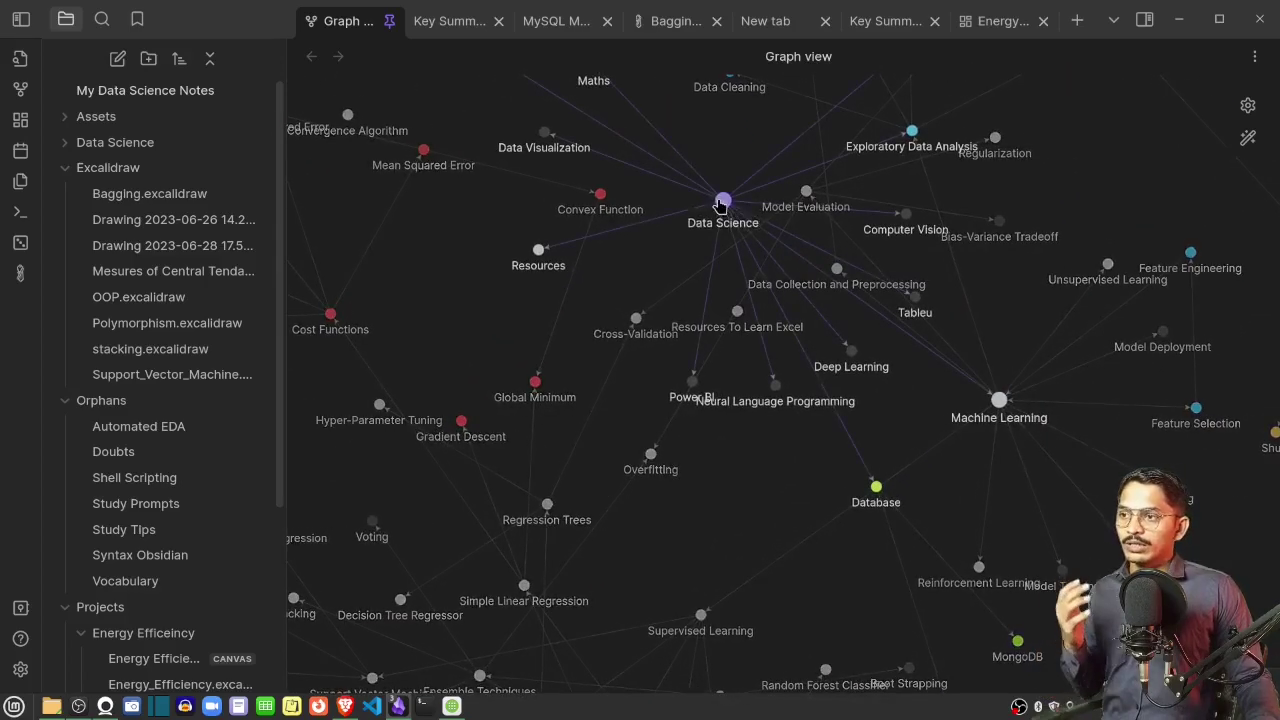
{"action": "scroll", "coordinate": [735, 215], "scroll_direction": "up", "scroll_amount": 4}
{"action": "scroll", "coordinate": [738, 230], "scroll_direction": "down", "scroll_amount": 3}
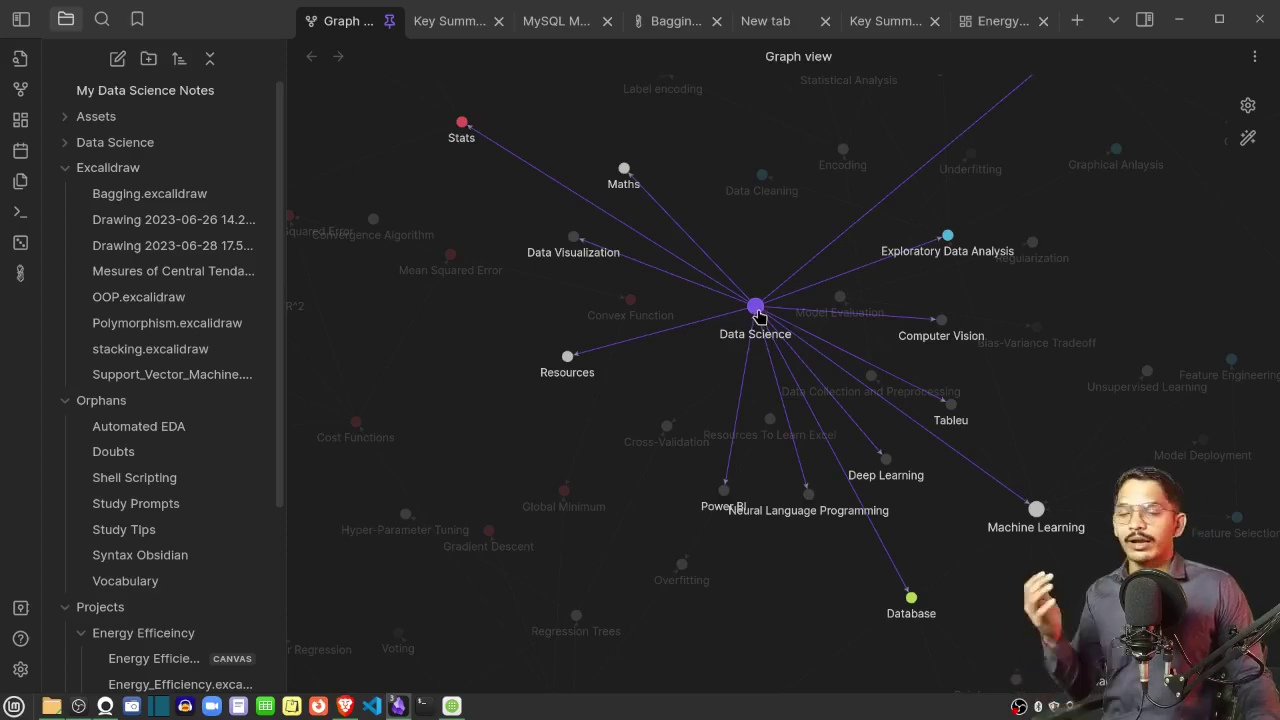
Examine the links around the Stats and Probability Distribution Function nodes in the graph
{"action": "scroll", "coordinate": [757, 313], "scroll_direction": "down", "scroll_amount": 5}
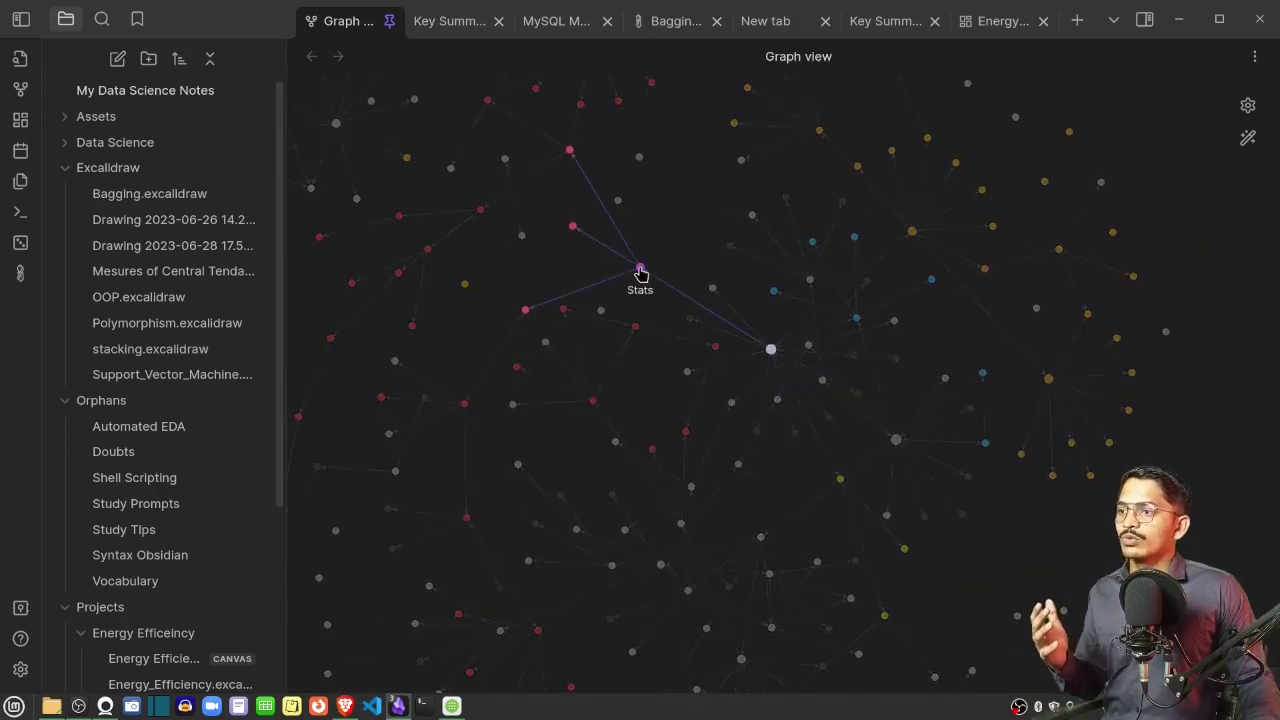
{"action": "scroll", "coordinate": [640, 273], "scroll_direction": "up", "scroll_amount": 5}
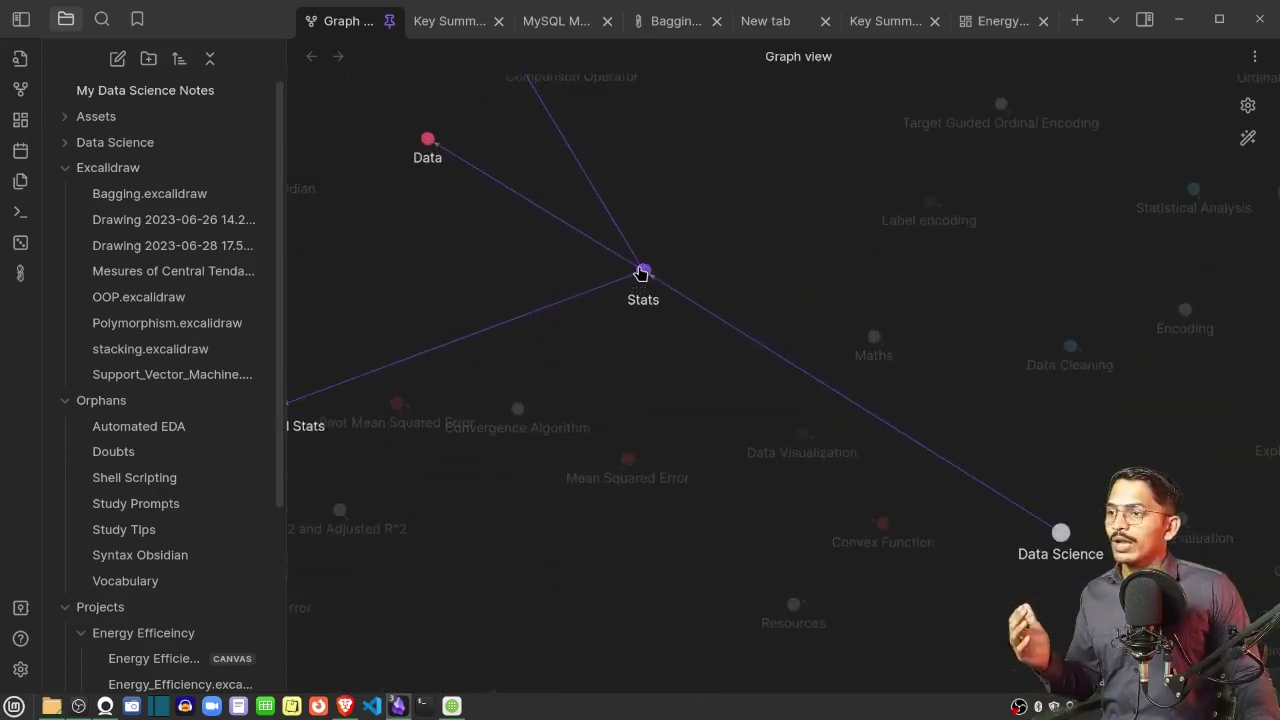
{"action": "scroll", "coordinate": [640, 273], "scroll_direction": "down", "scroll_amount": 8}
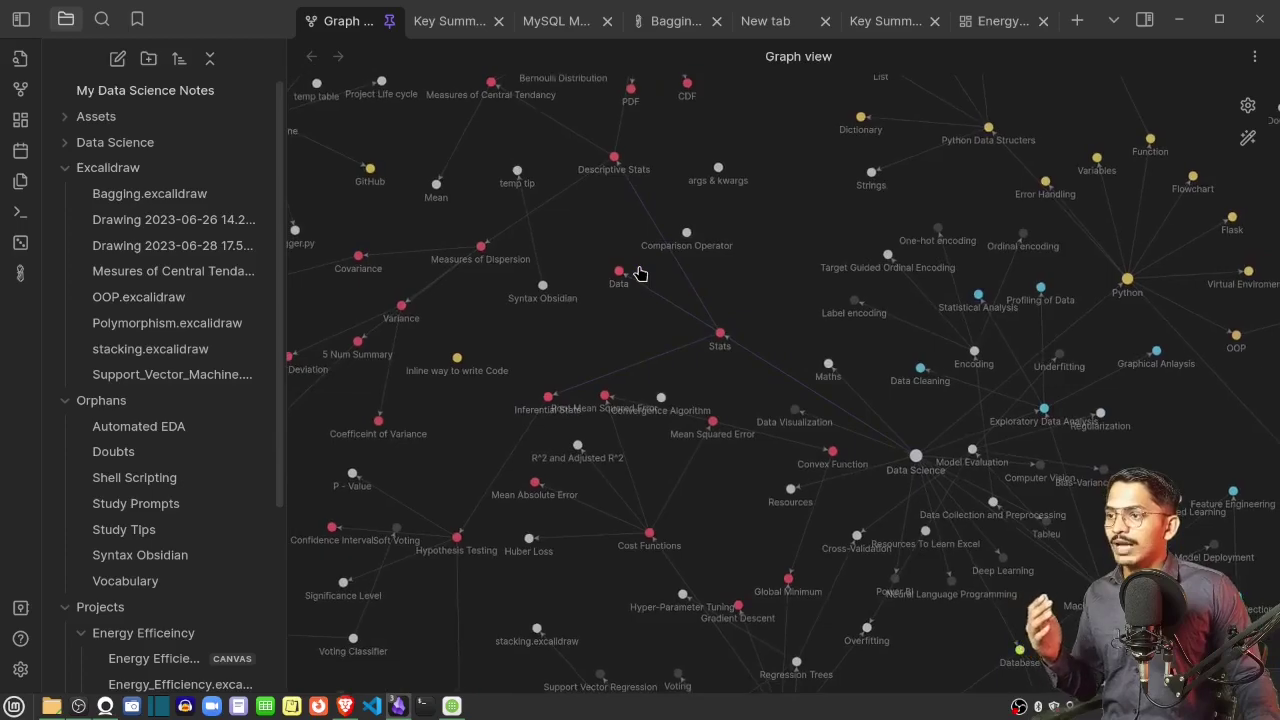
{"action": "scroll", "coordinate": [722, 203], "scroll_direction": "up", "scroll_amount": 5}
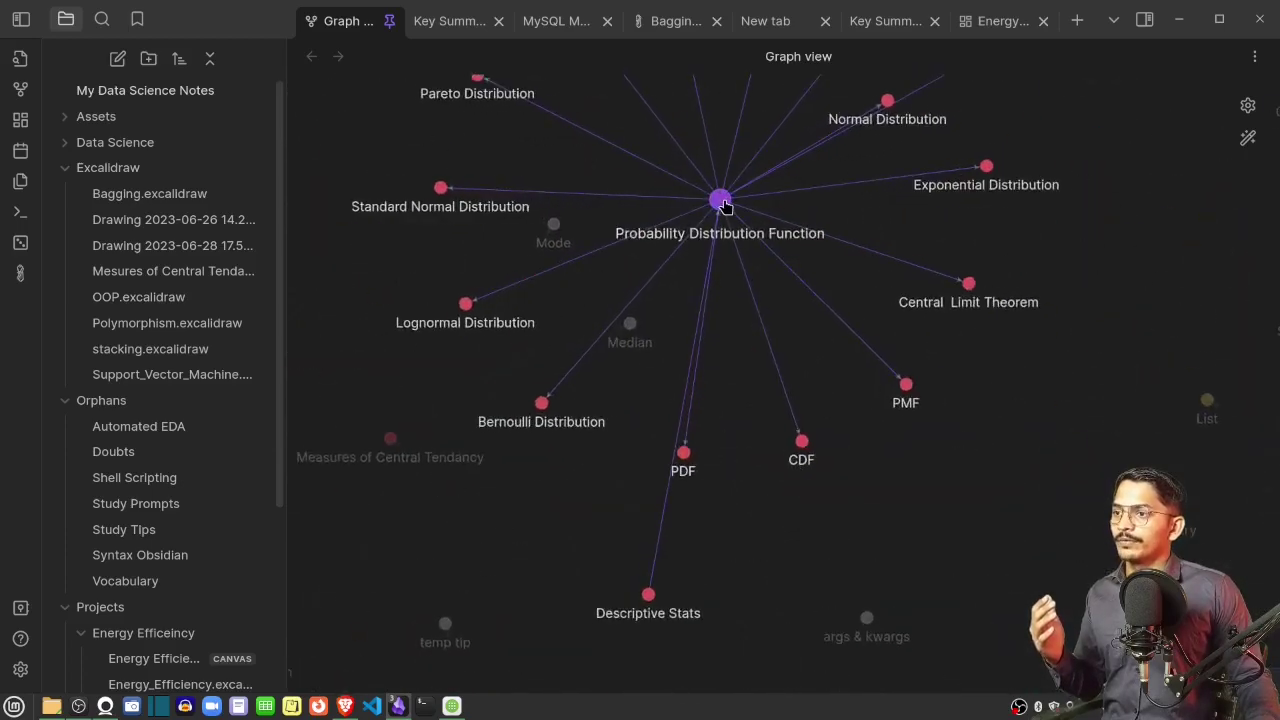
{"action": "scroll", "coordinate": [722, 210], "scroll_direction": "down", "scroll_amount": 3}
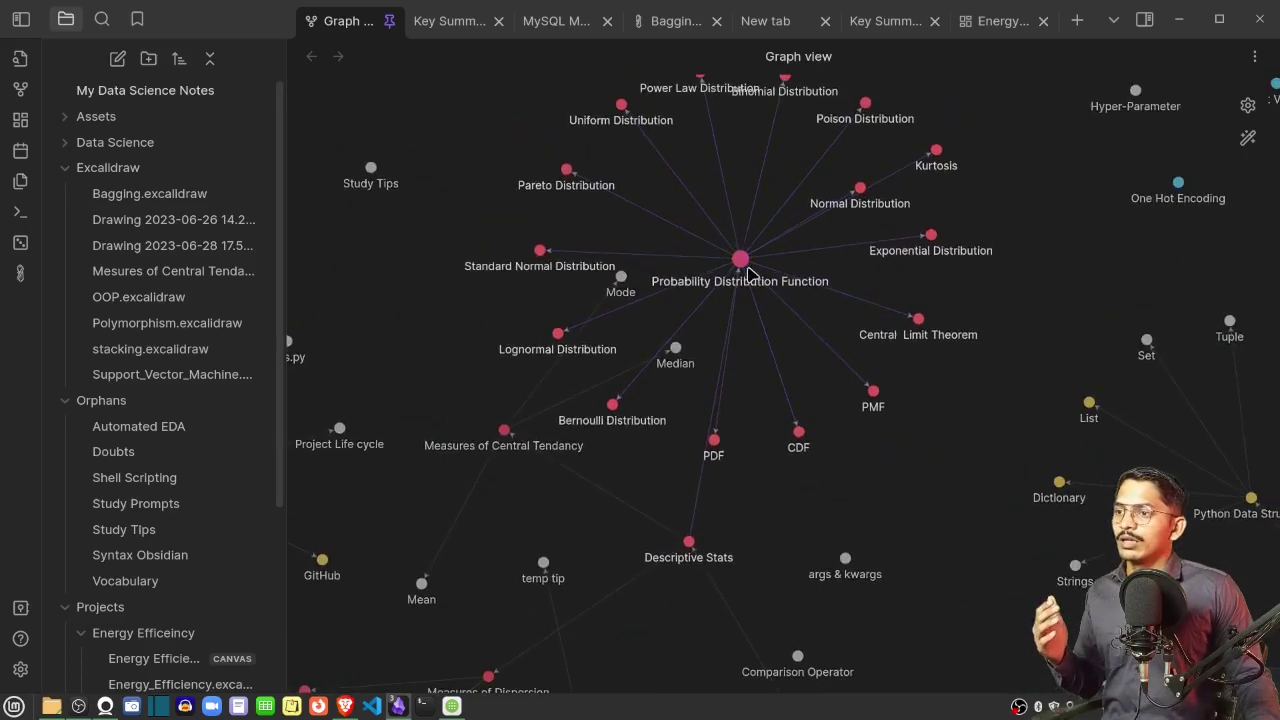
{"action": "scroll", "coordinate": [752, 275], "scroll_direction": "down", "scroll_amount": 1}
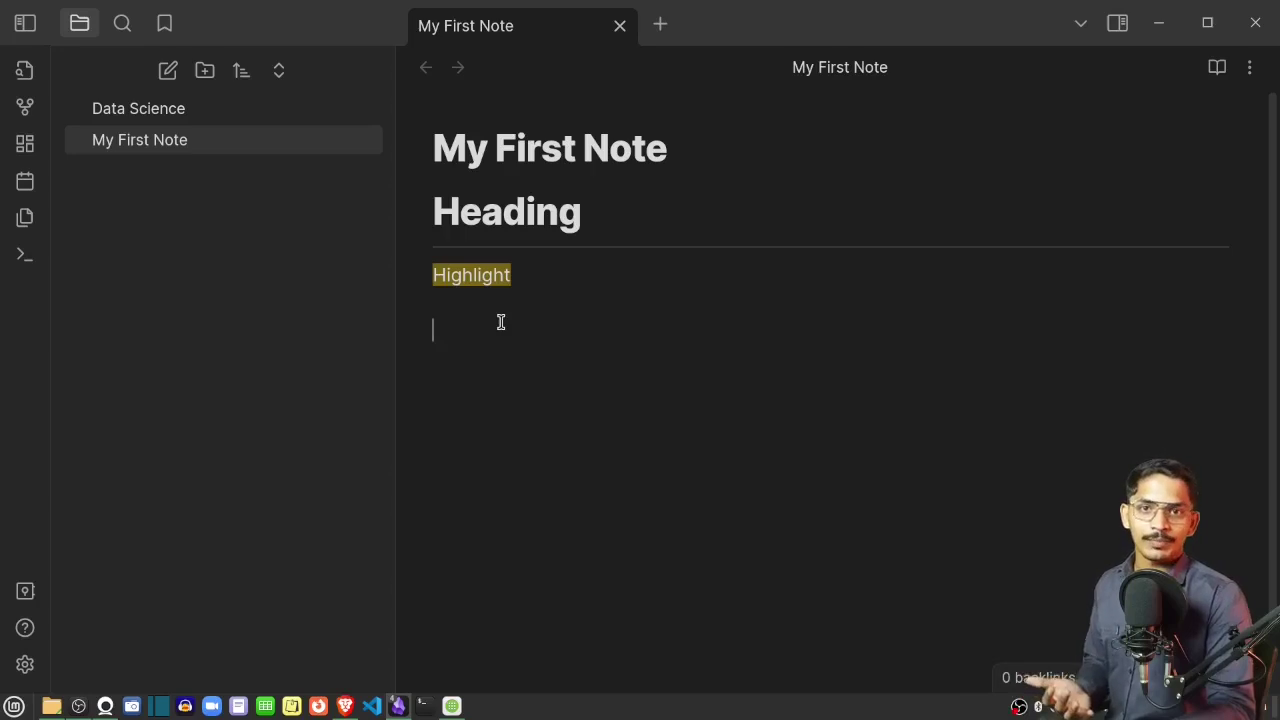
Create two blank notes titled NOTE 1 and NOTE 2
{"action": "key", "text": "ctrl+n"}
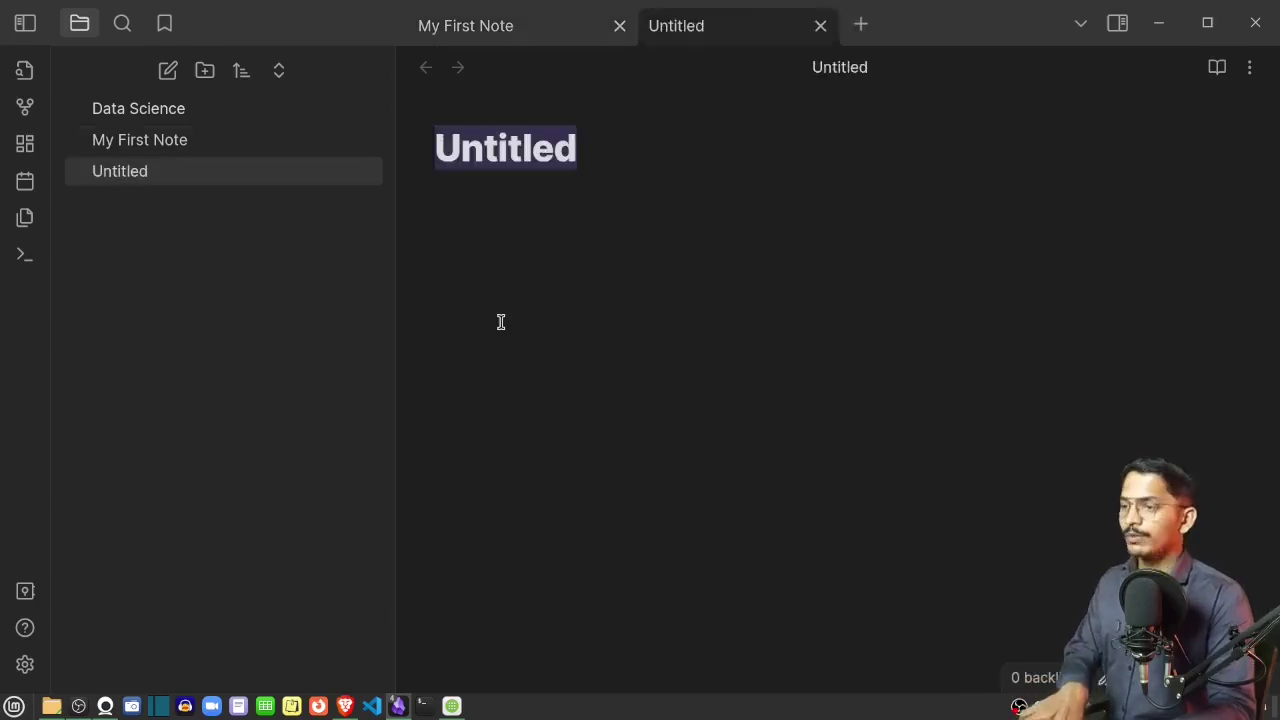
{"action": "type", "text": "NOTE 1"}
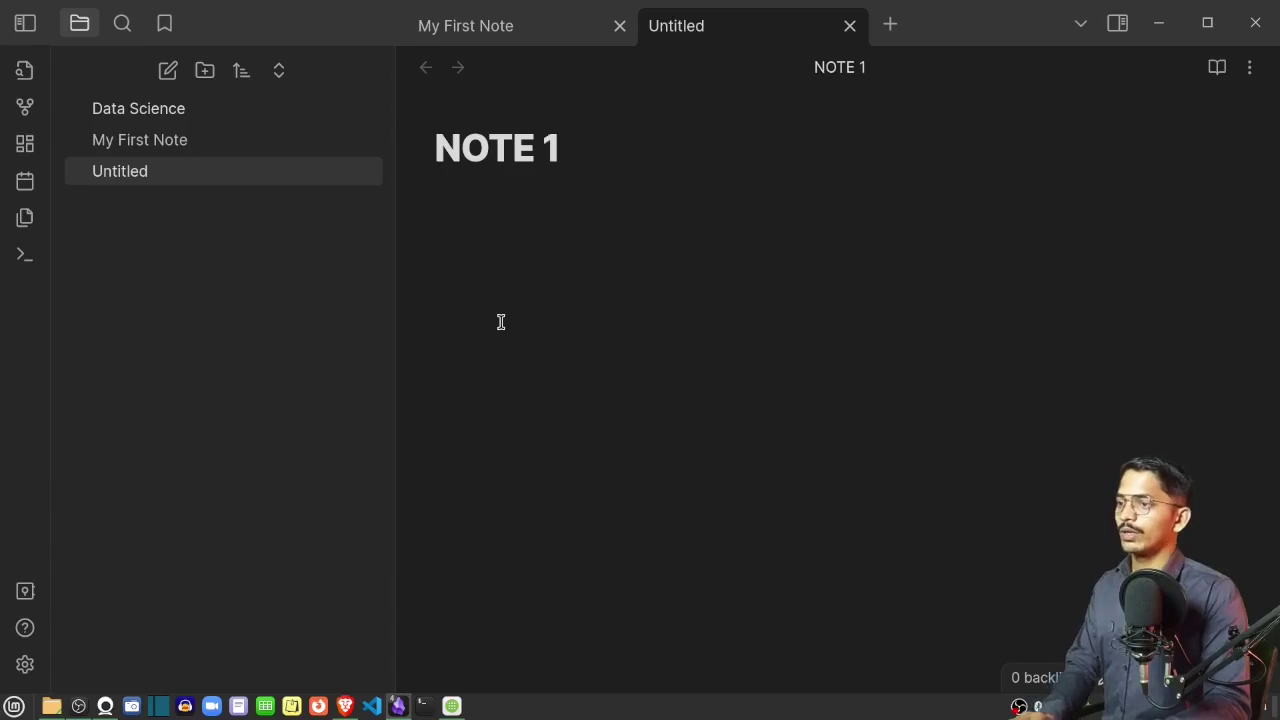
{"action": "key", "text": "Return"}
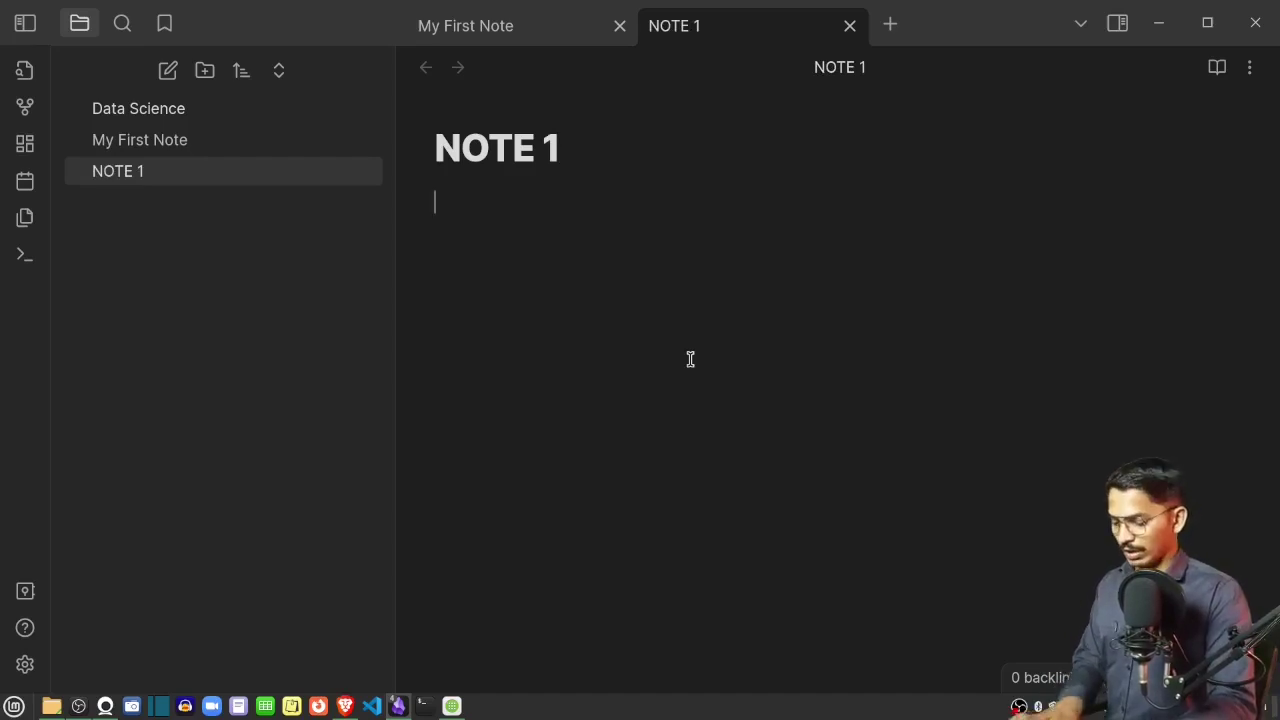
{"action": "key", "text": "ctrl+n"}
{"action": "type", "text": "NOT"}
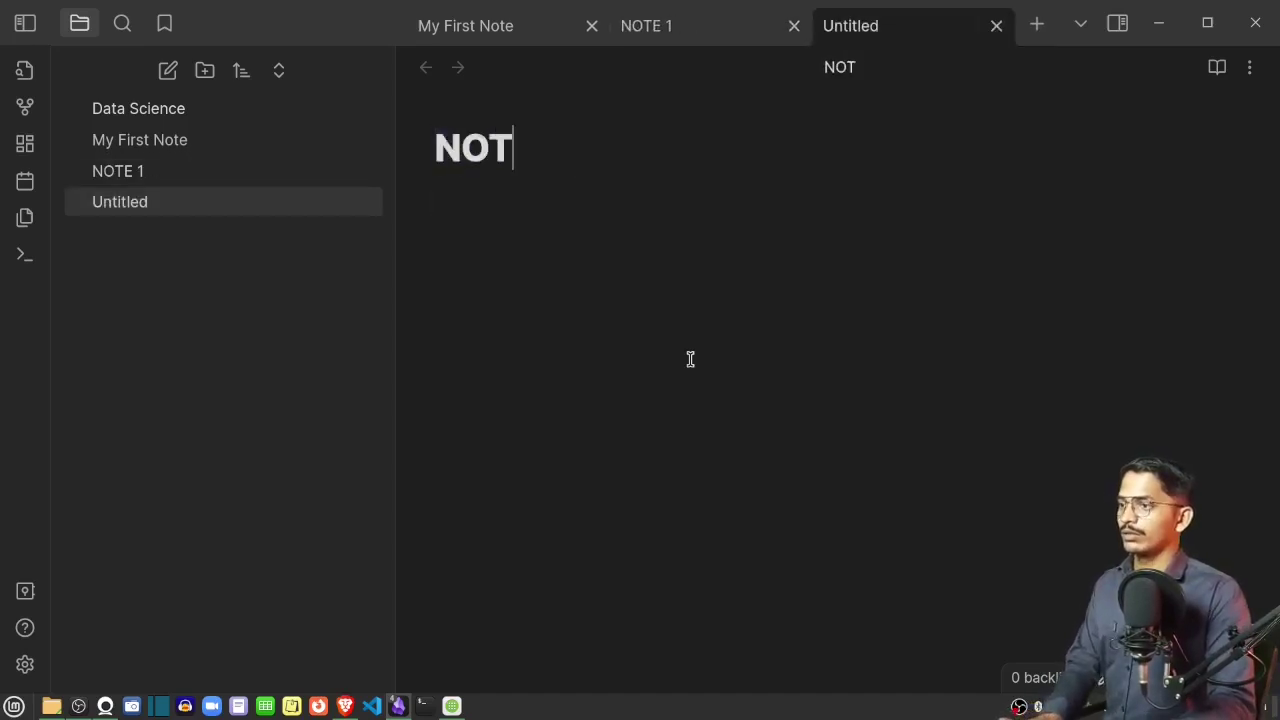
{"action": "type", "text": "E 2"}
{"action": "key", "text": "Return"}
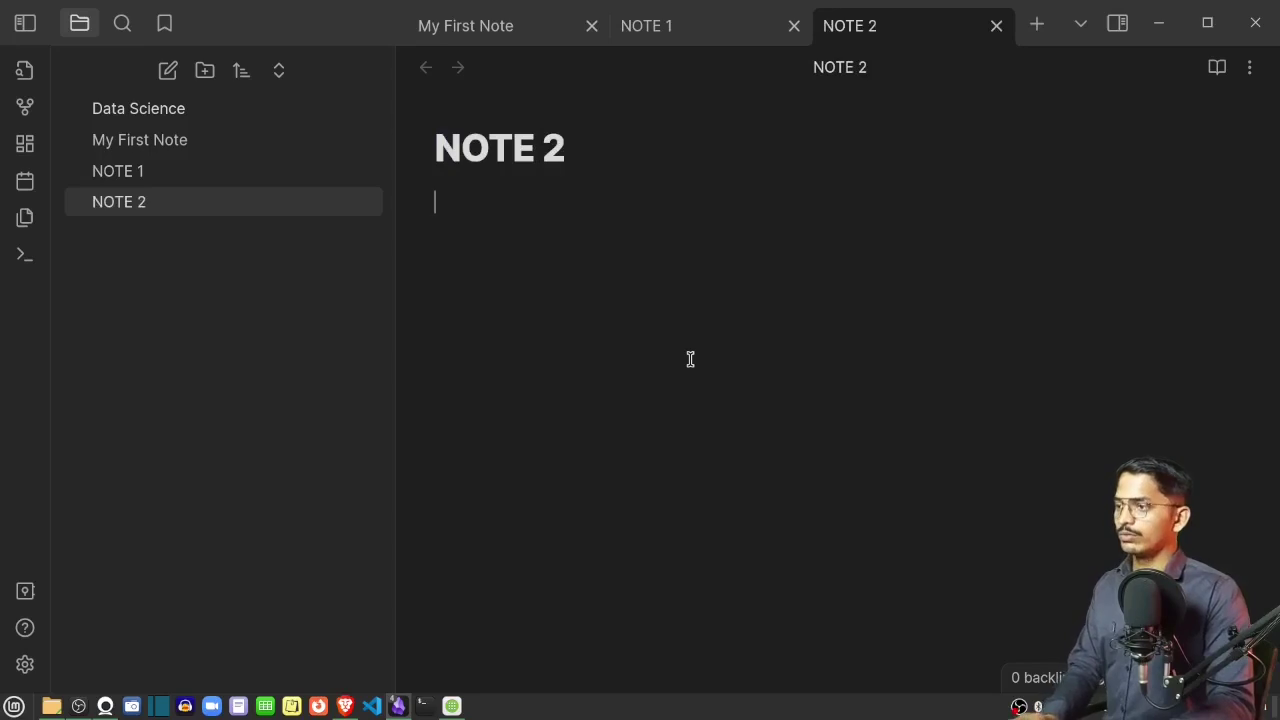
Create a third blank note titled NOTE 3
{"action": "key", "text": "ctrl+n"}
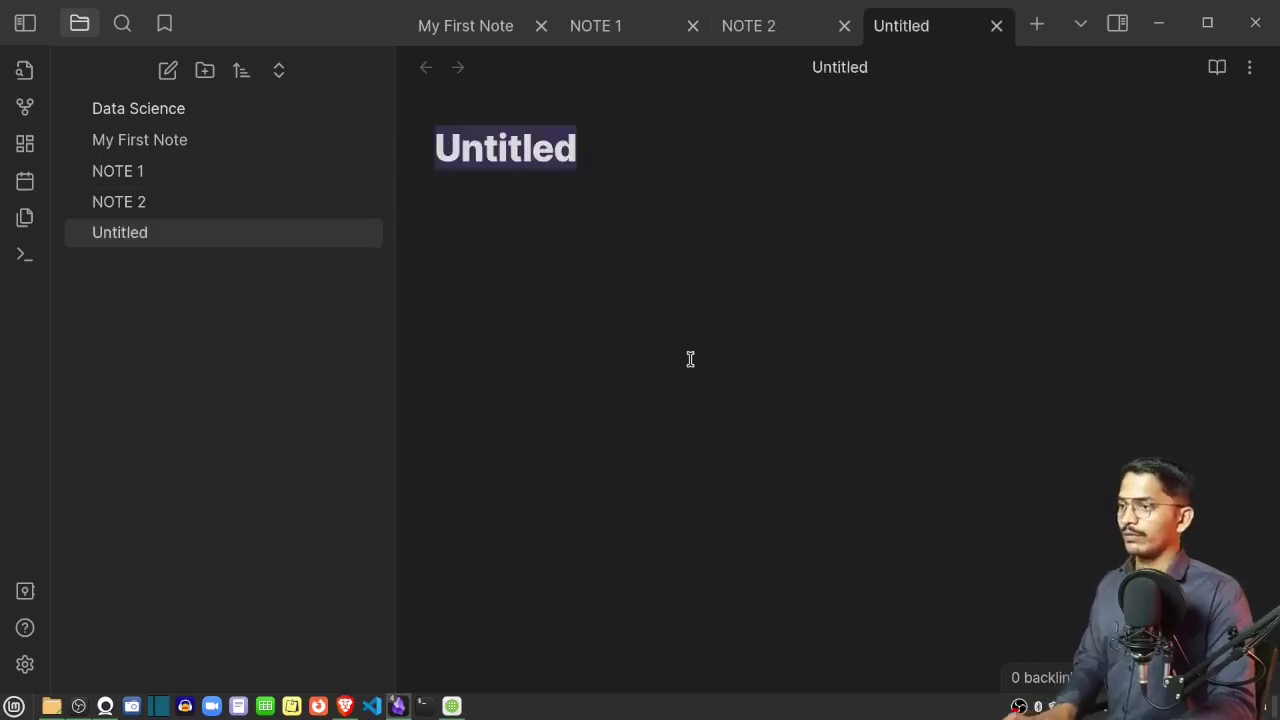
{"action": "type", "text": "NOt"}
{"action": "key", "text": "BackSpace"}
{"action": "type", "text": "T"}
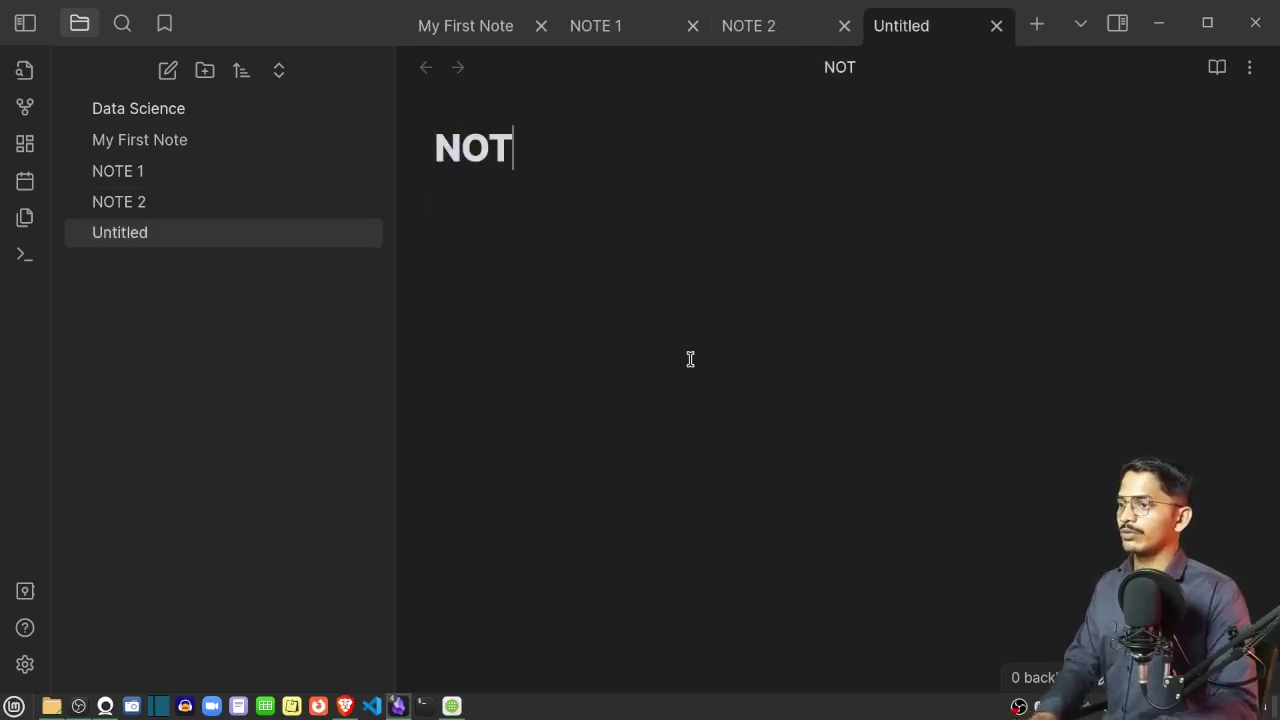
{"action": "type", "text": "e"}
{"action": "key", "text": "BackSpace"}
{"action": "type", "text": "E 3"}
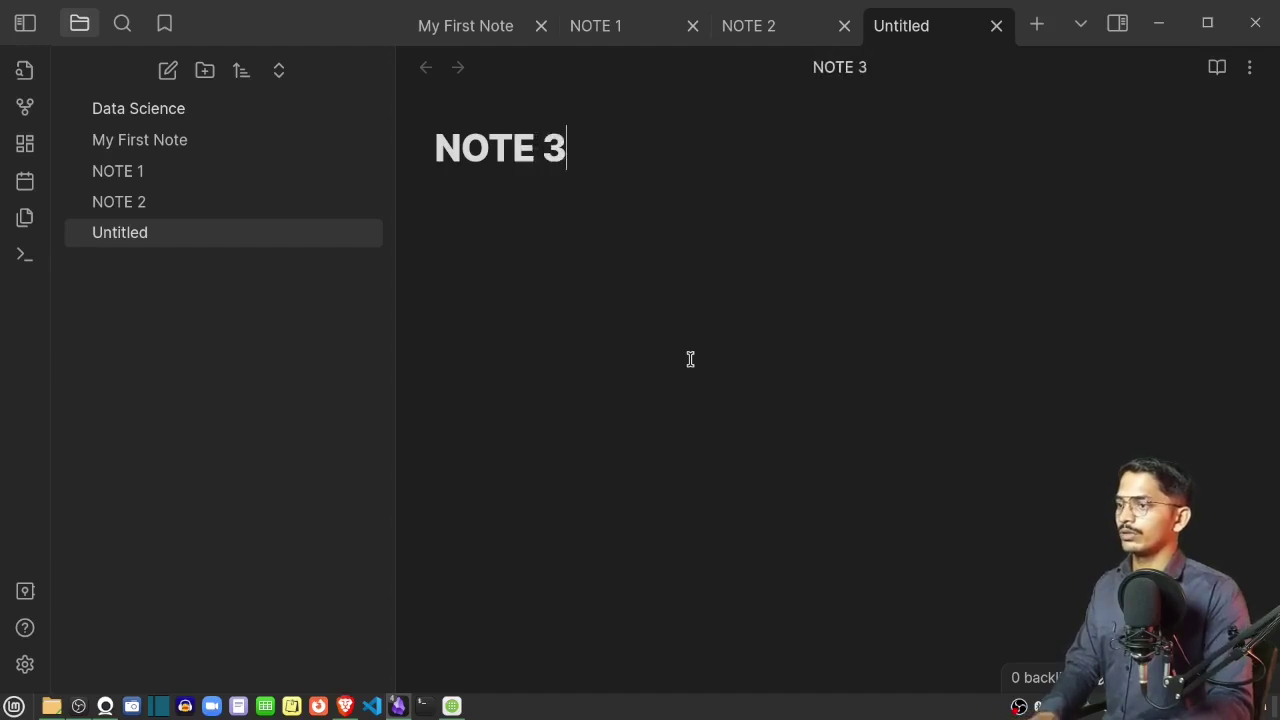
{"action": "key", "text": "Return"}
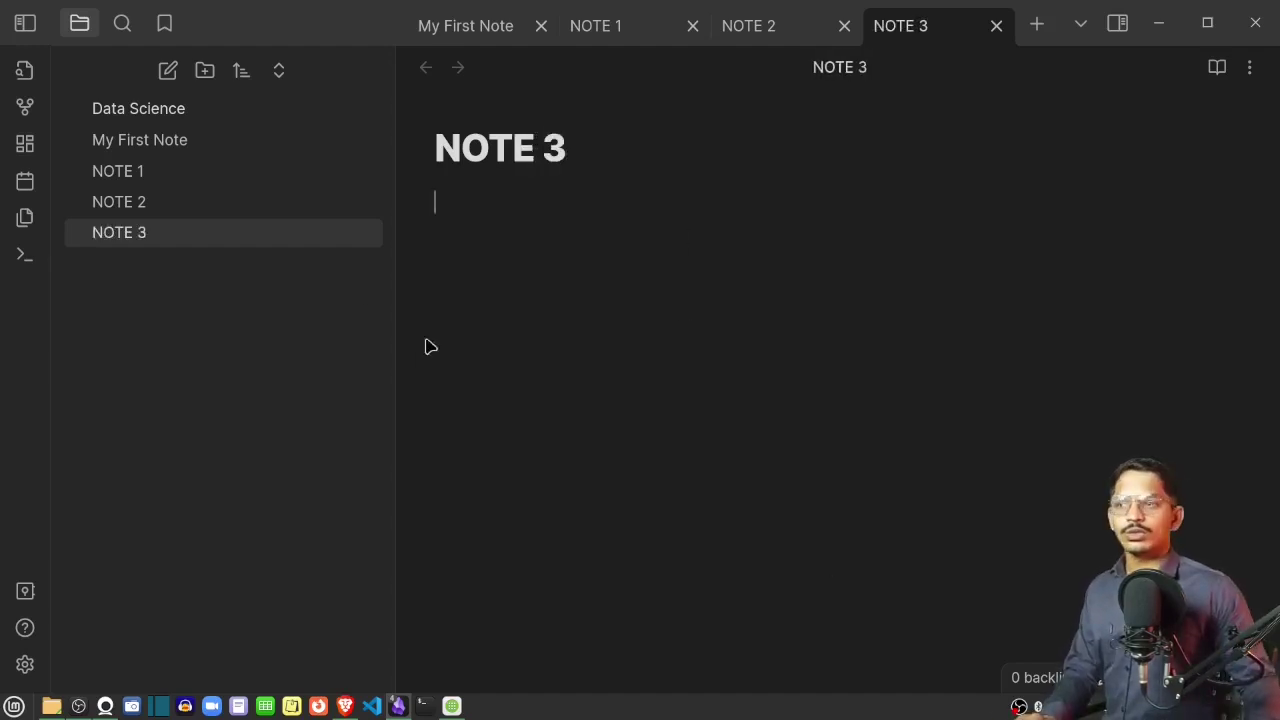
Open My First Note and add a horizontal divider several blank lines below the highlighted text
{"action": "left_click", "coordinate": [241, 150]}
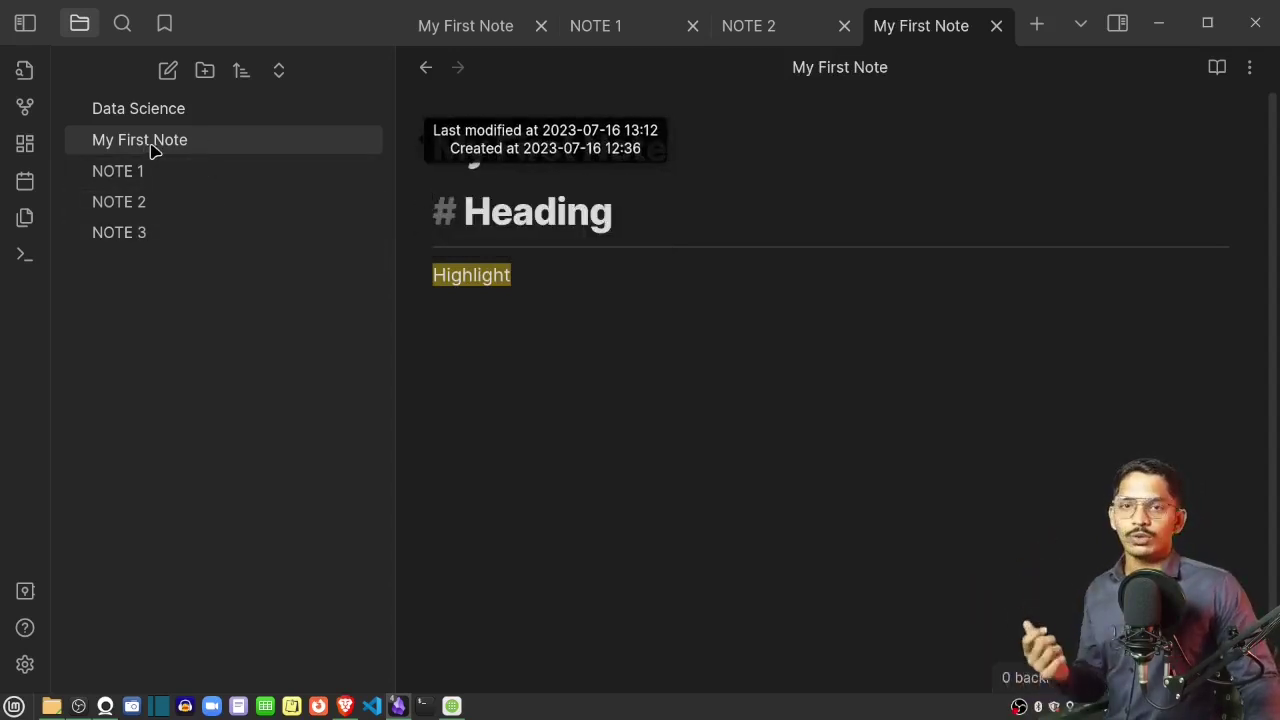
{"action": "left_click", "coordinate": [181, 146]}
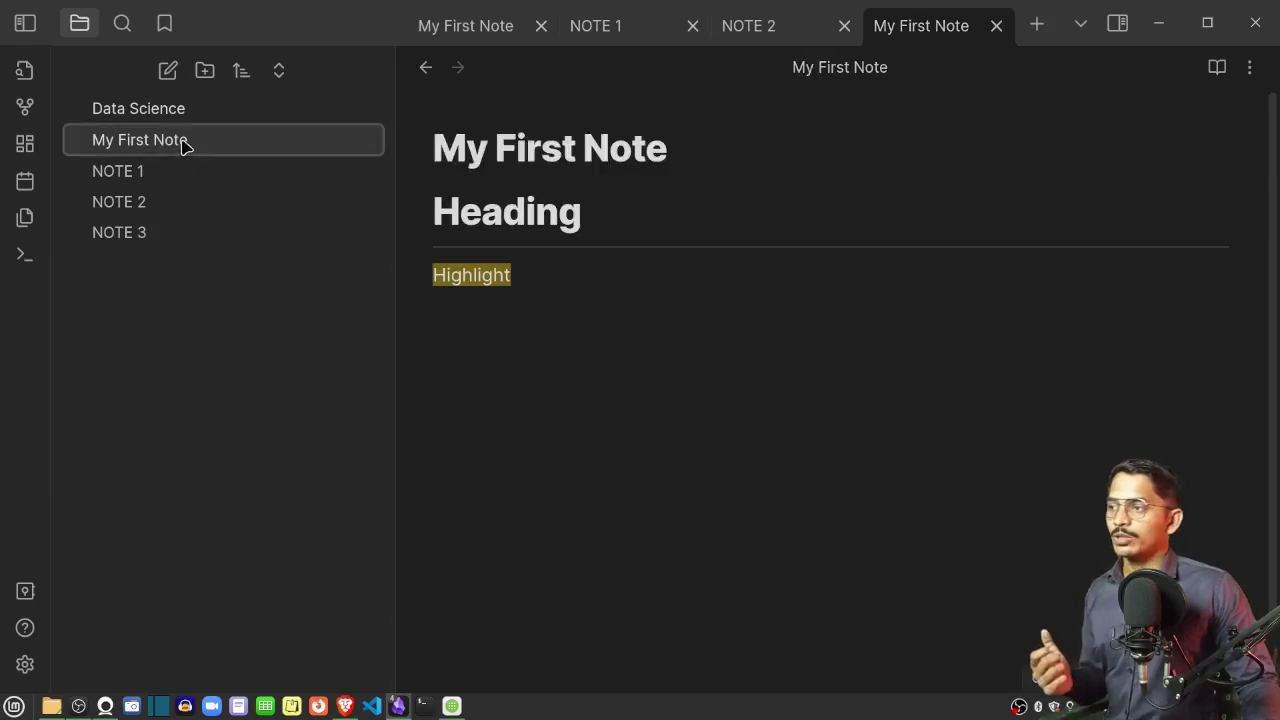
{"action": "left_click", "coordinate": [526, 399]}
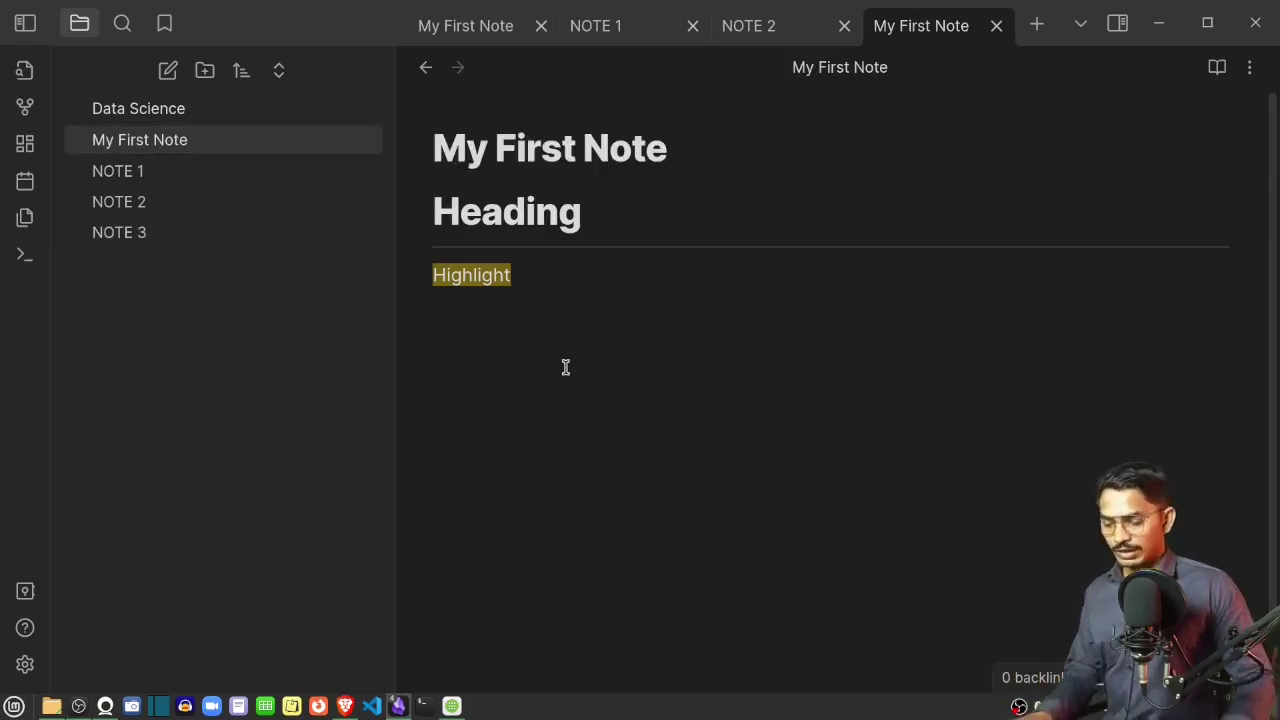
{"action": "key", "text": "Return"}
{"action": "key", "text": "Return"}
{"action": "key", "text": "Return"}
{"action": "key", "text": "Return"}
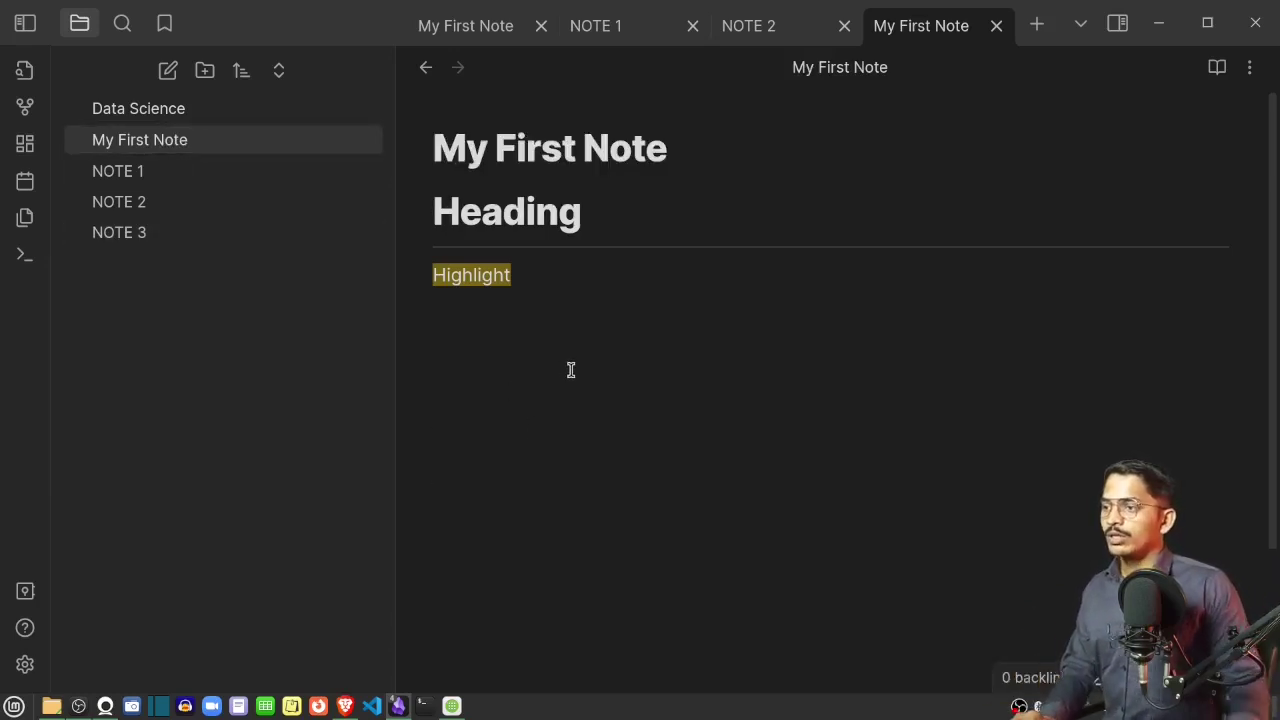
{"action": "type", "text": "----"}
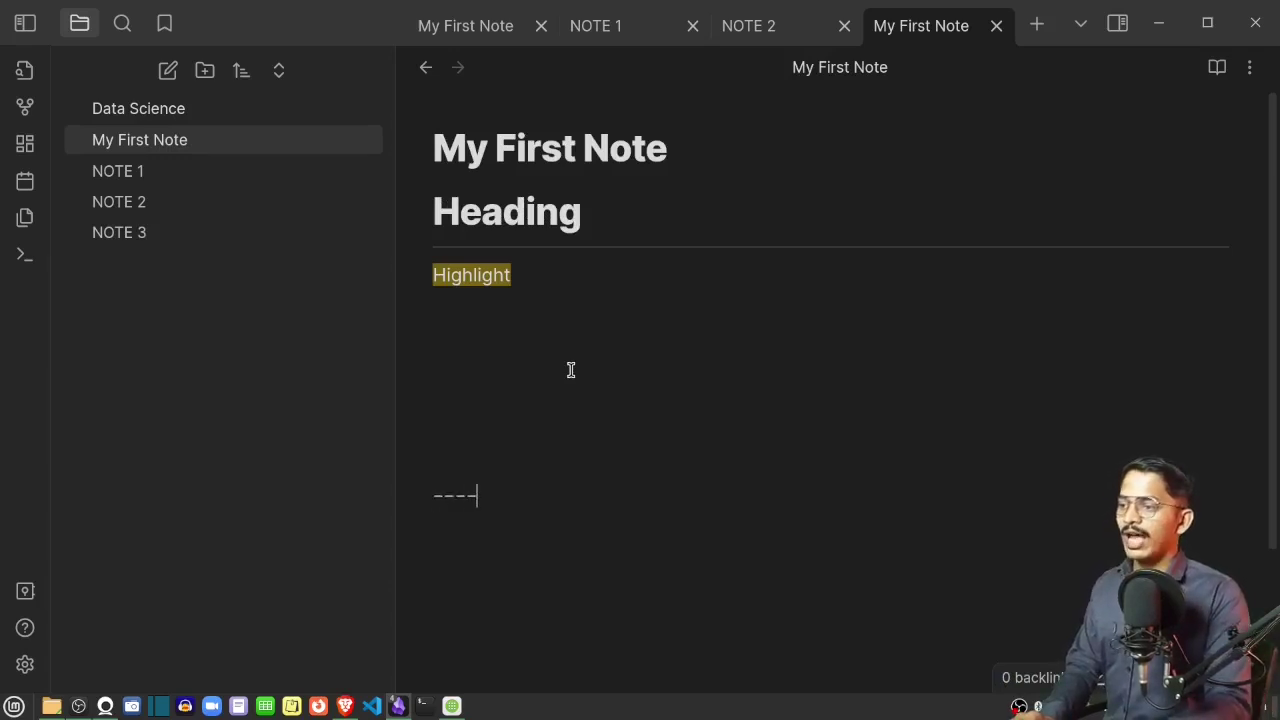
{"action": "key", "text": "Return"}
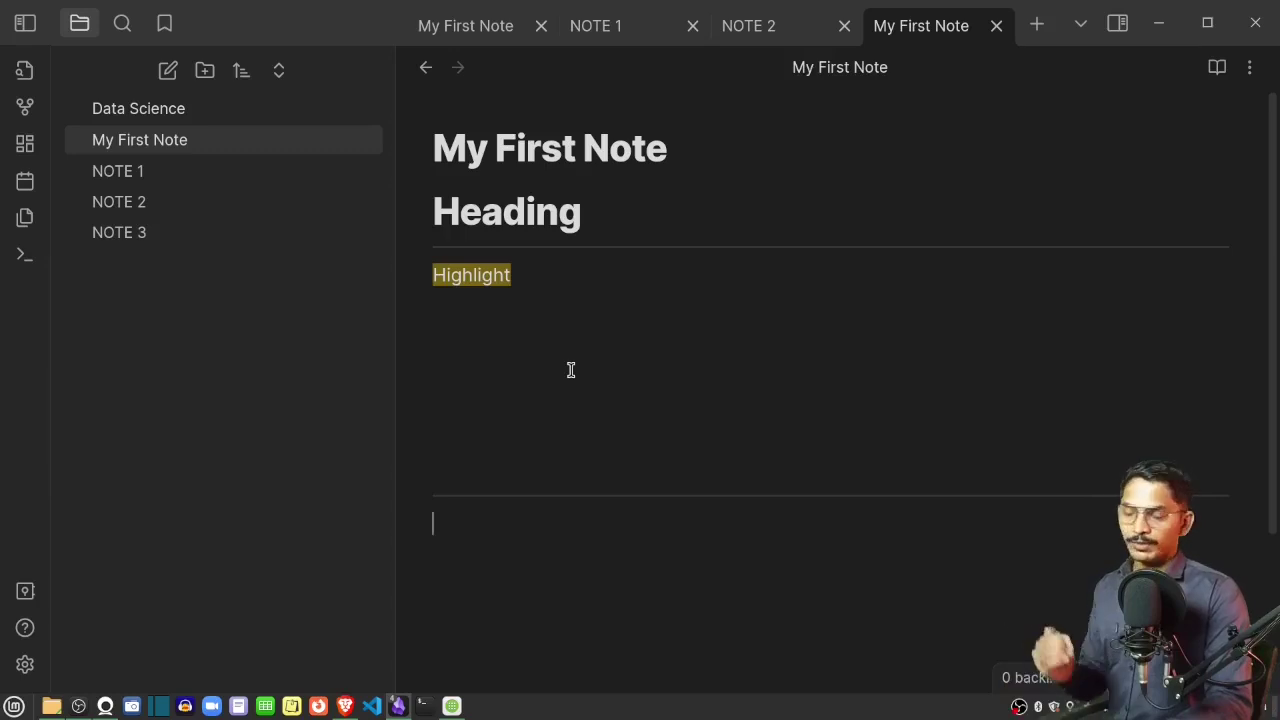
Add the label Links below the divider, followed by internal links to NOTE 1, NOTE 2 and NOTE 3 on separate lines
{"action": "type", "text": "Li"}
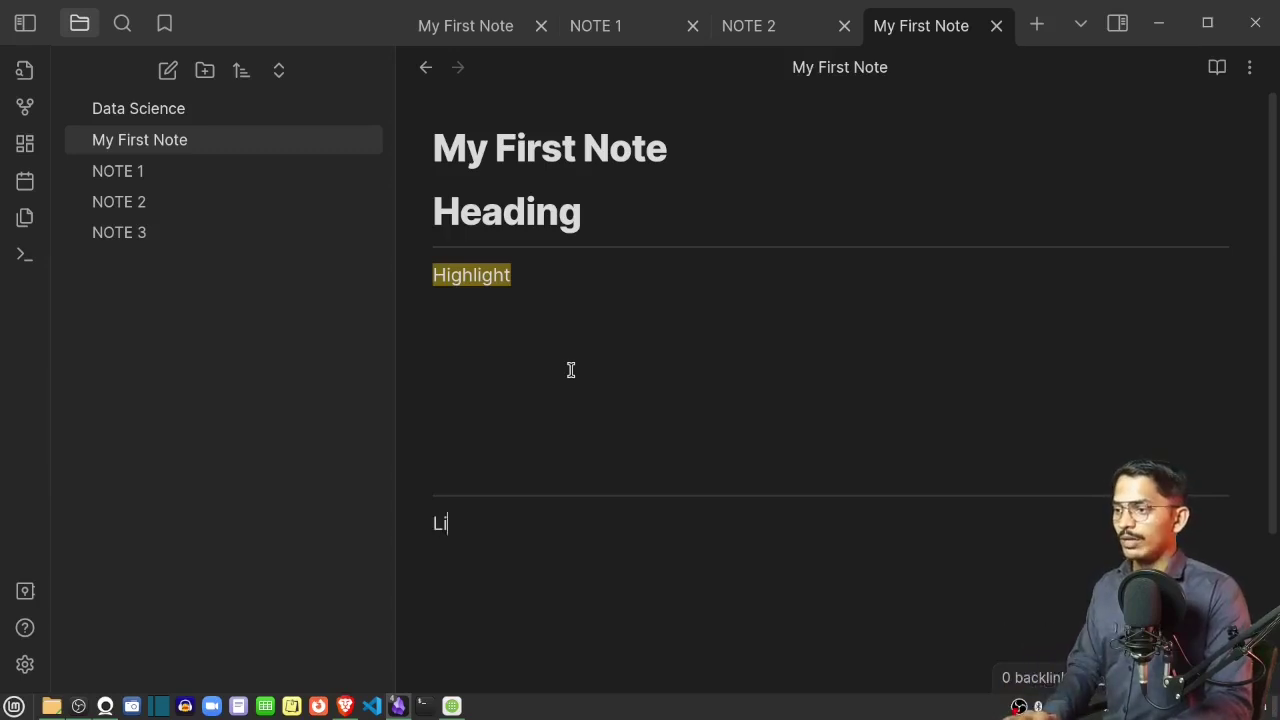
{"action": "type", "text": "nks"}
{"action": "key", "text": "Return"}
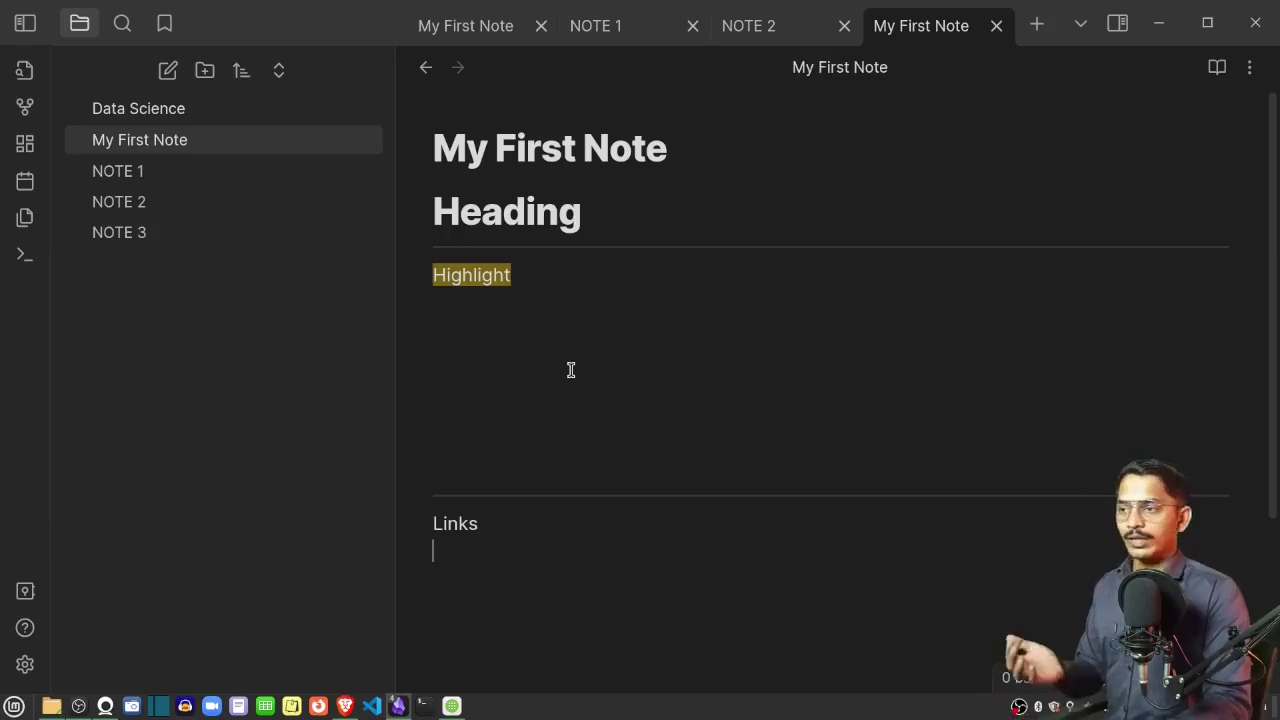
{"action": "type", "text": "[["}
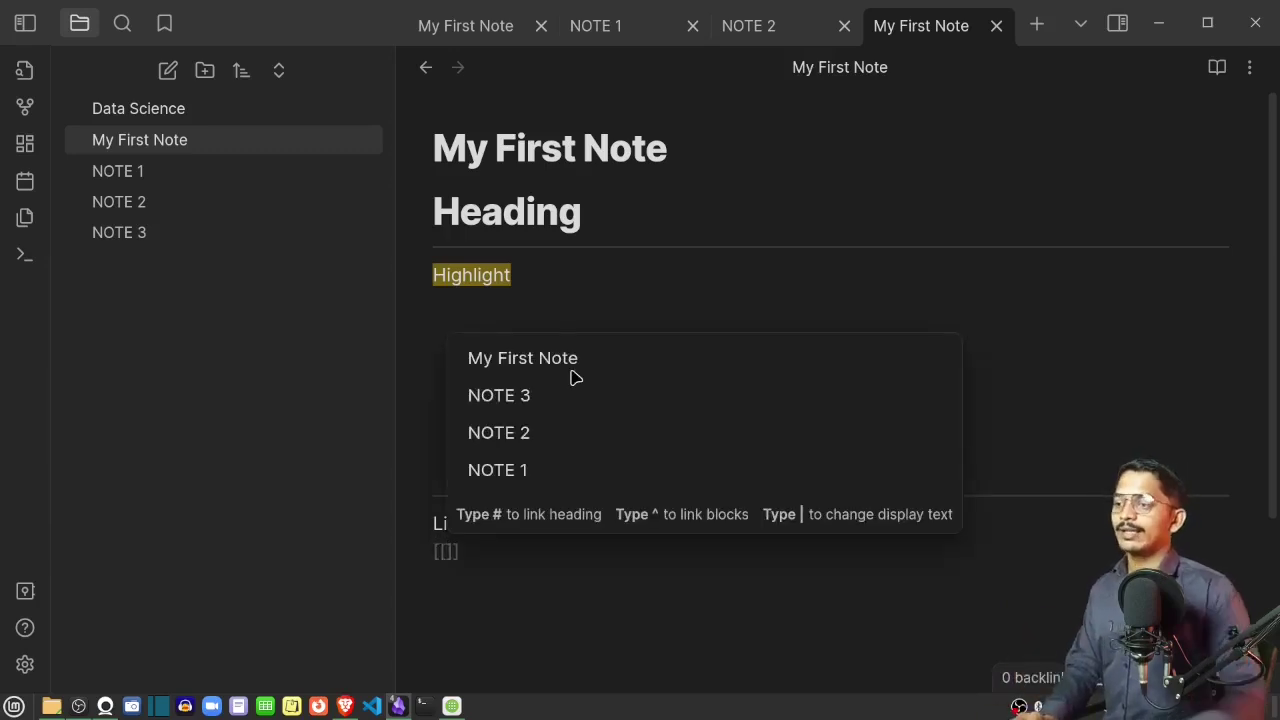
{"action": "left_click", "coordinate": [527, 468]}
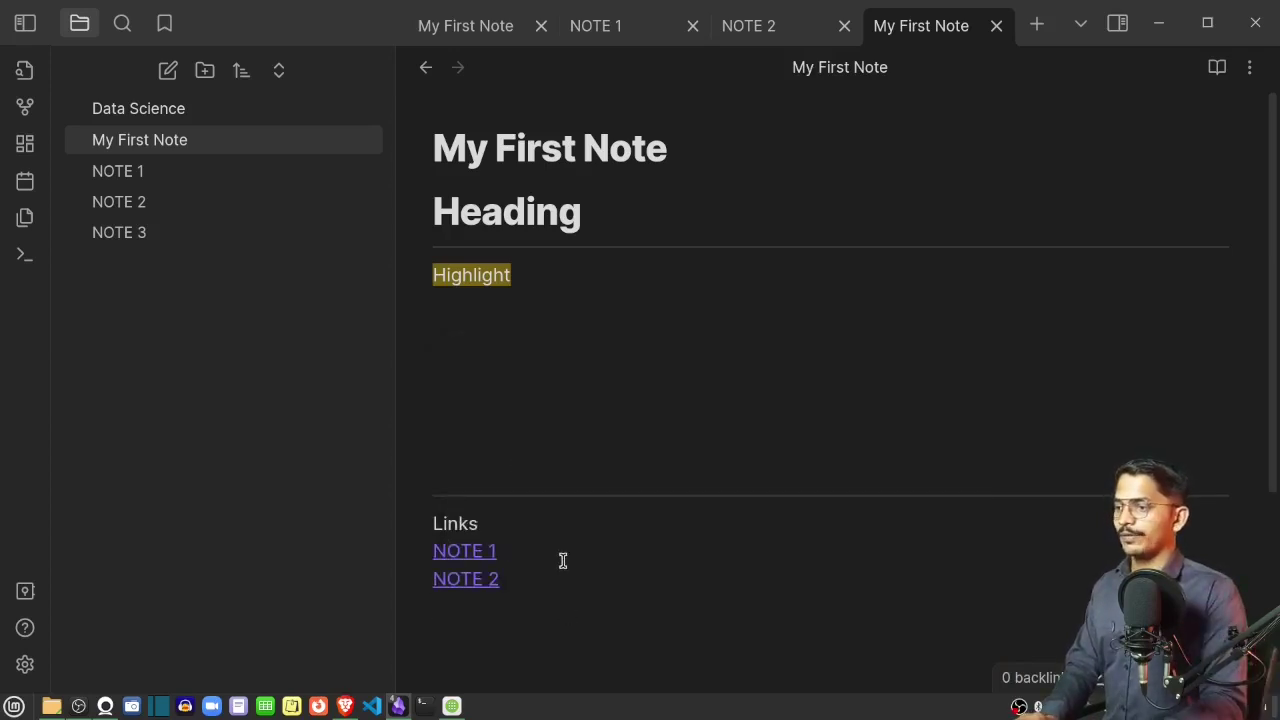
{"action": "type", "text": "[["}
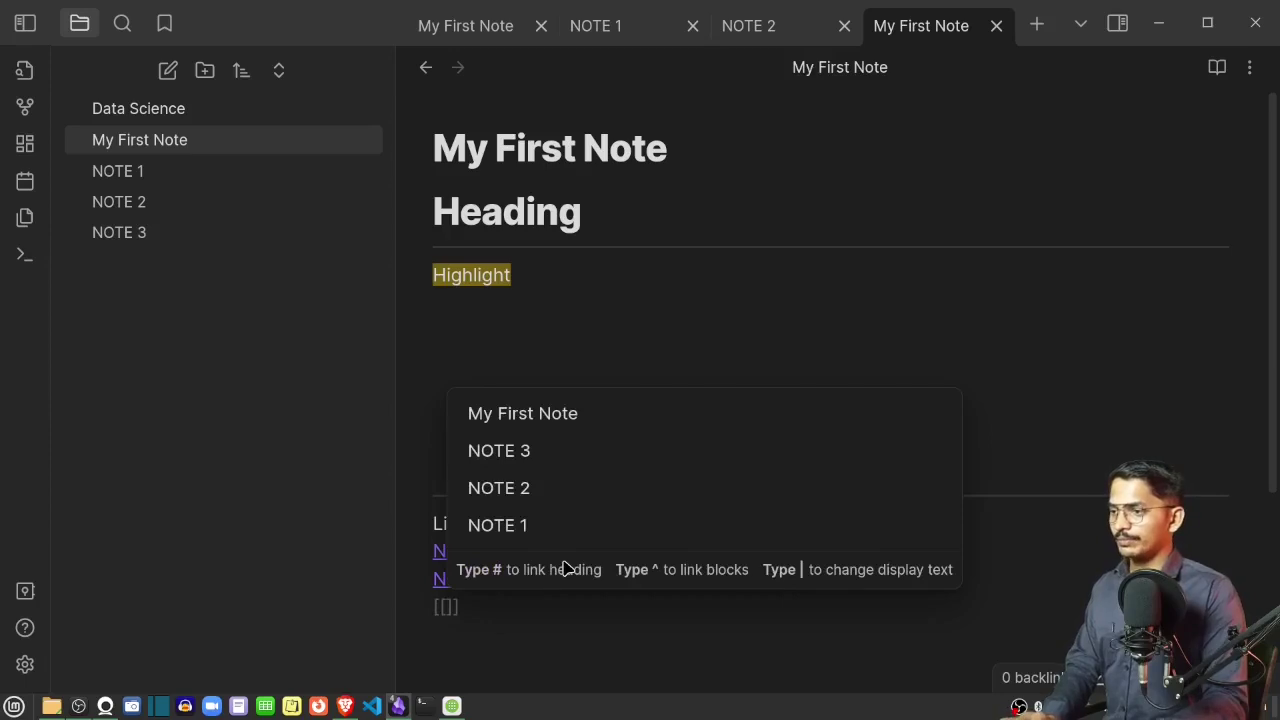
{"action": "left_click", "coordinate": [520, 450]}
{"action": "left_click", "coordinate": [590, 560]}
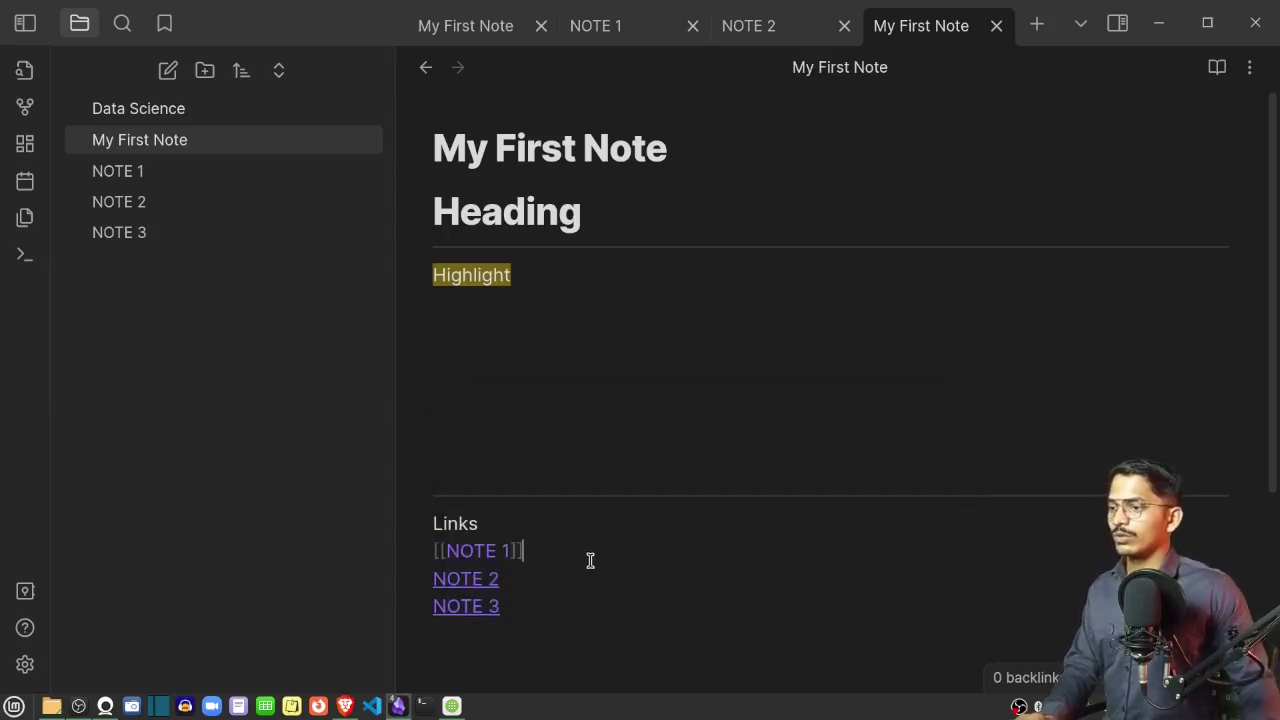
{"action": "left_click", "coordinate": [550, 412]}
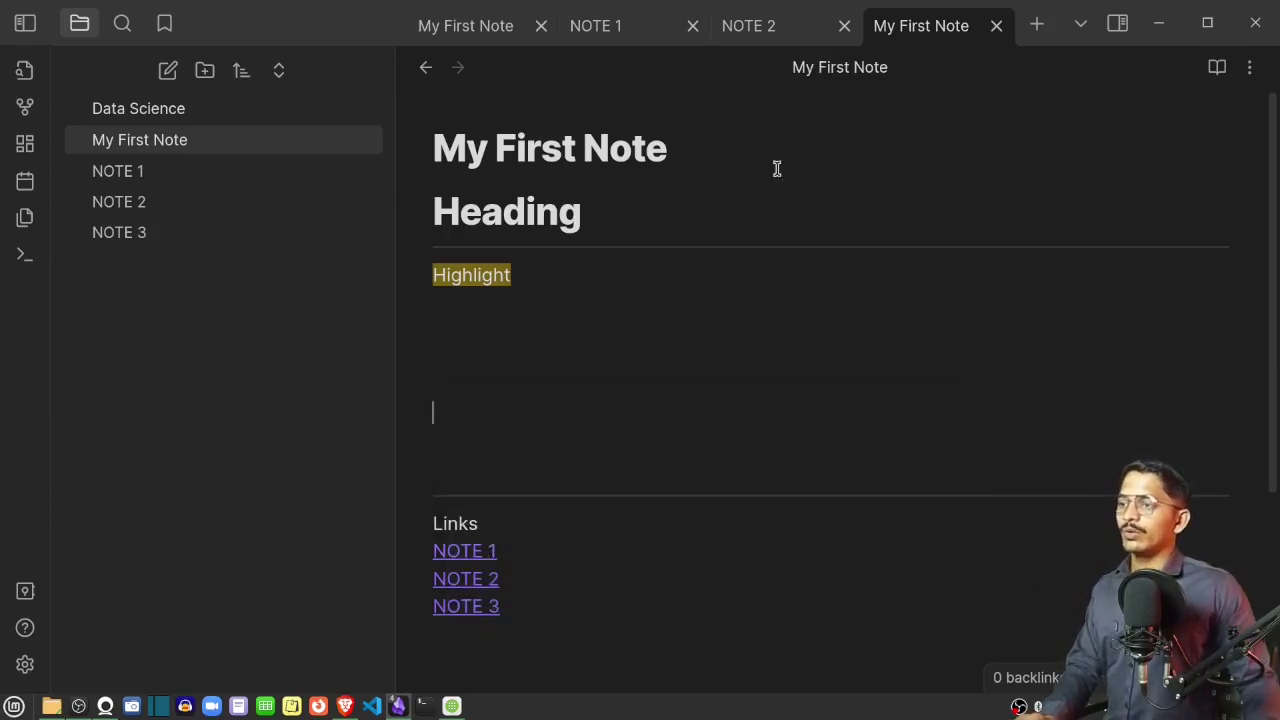
Open the graph view and examine how My First Note connects to the three numbered notes
{"action": "left_click", "coordinate": [25, 108]}
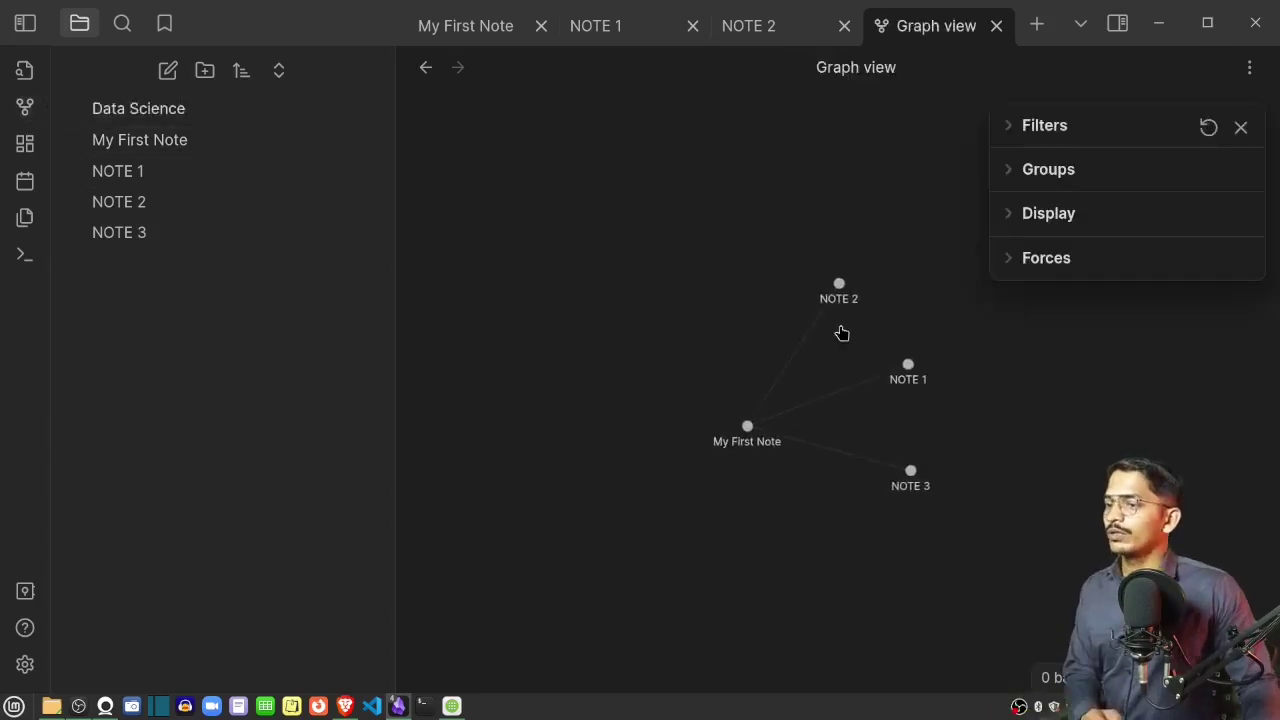
{"action": "scroll", "coordinate": [920, 370], "scroll_direction": "up", "scroll_amount": 5}
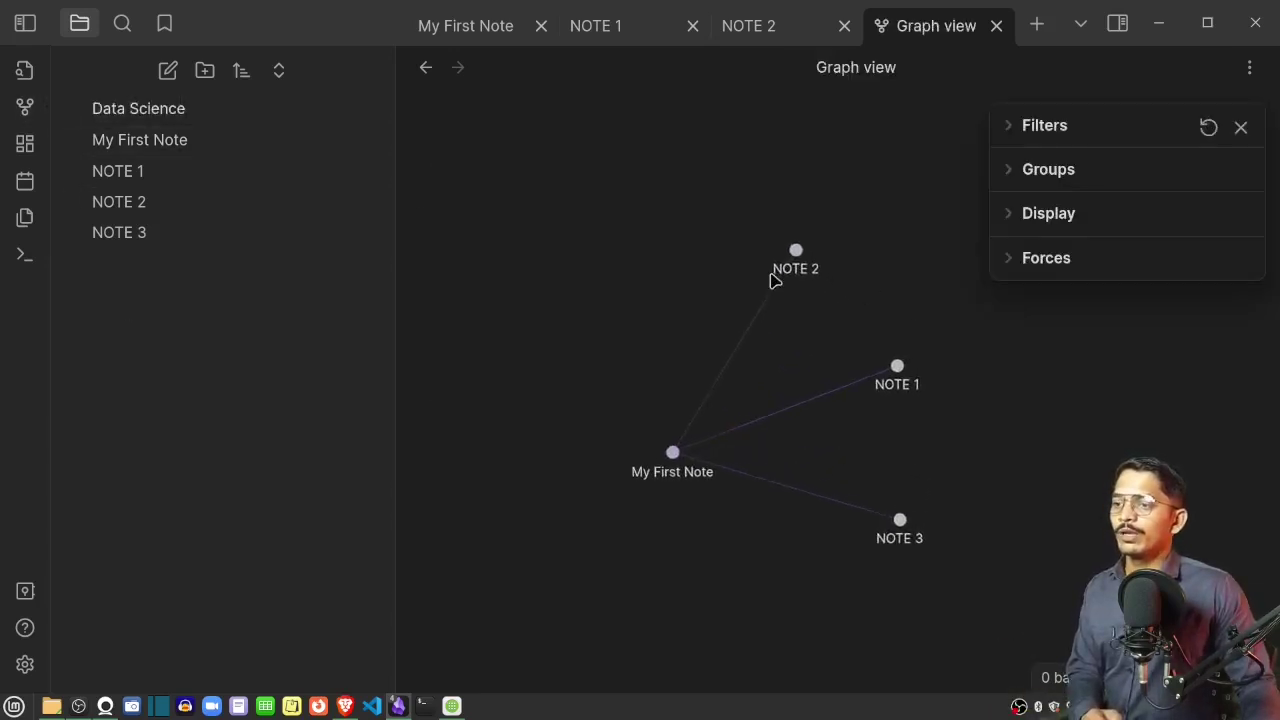
{"action": "scroll", "coordinate": [815, 425], "scroll_direction": "down", "scroll_amount": 2}
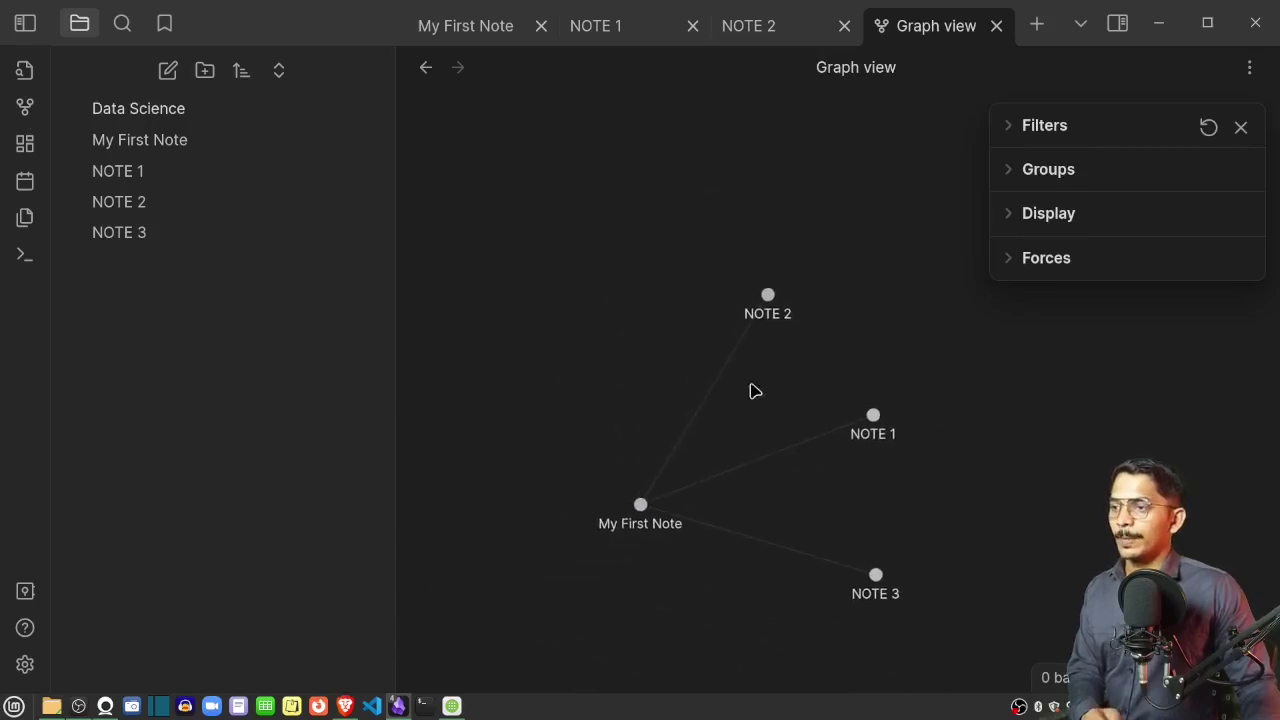
Open NOTE 1 and add the tag #stats to its body
{"action": "left_click", "coordinate": [178, 176]}
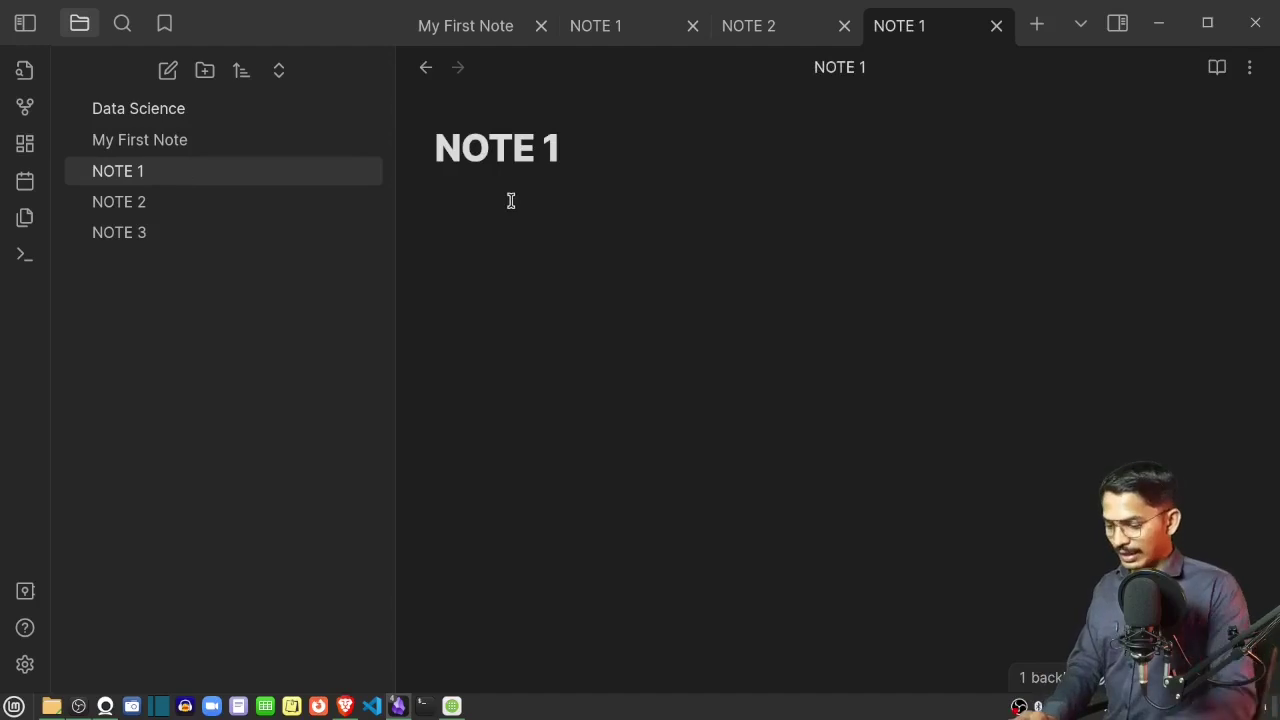
{"action": "type", "text": "#stats"}
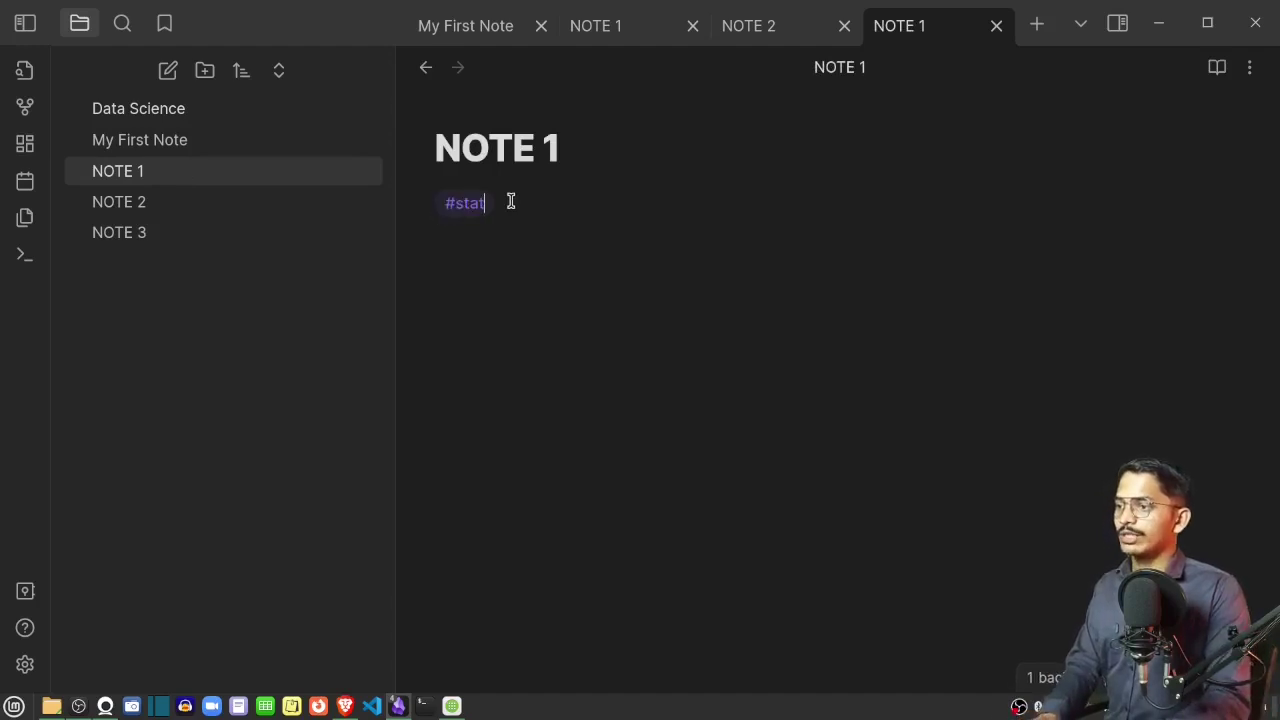
{"action": "key", "text": "Return"}
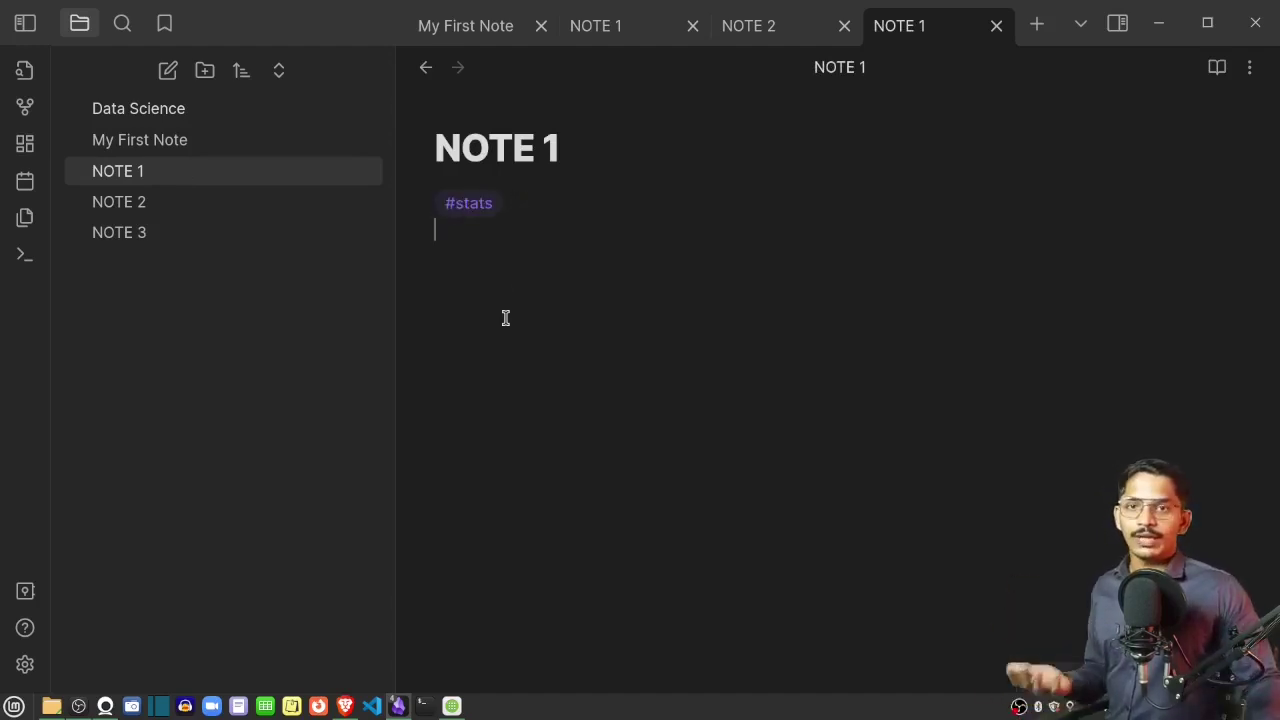
Open NOTE 2 and add the tag #python to its body
{"action": "left_click", "coordinate": [240, 203]}
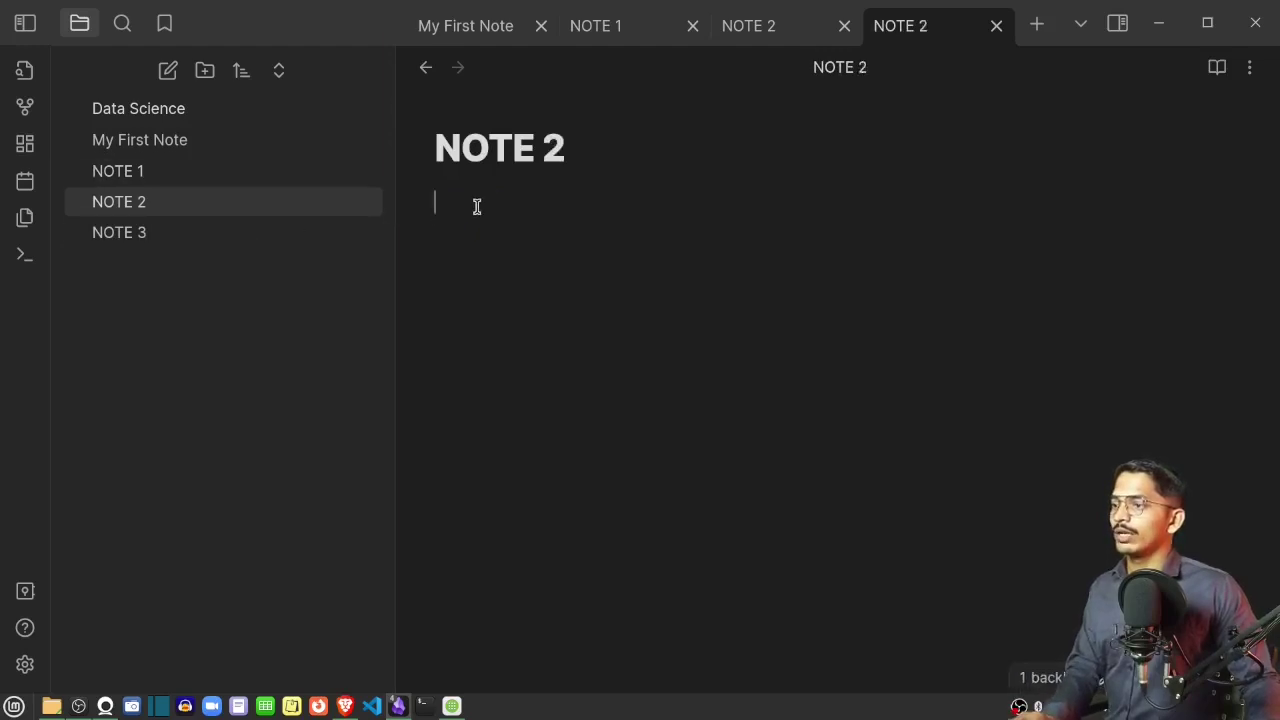
{"action": "type", "text": "#pyt"}
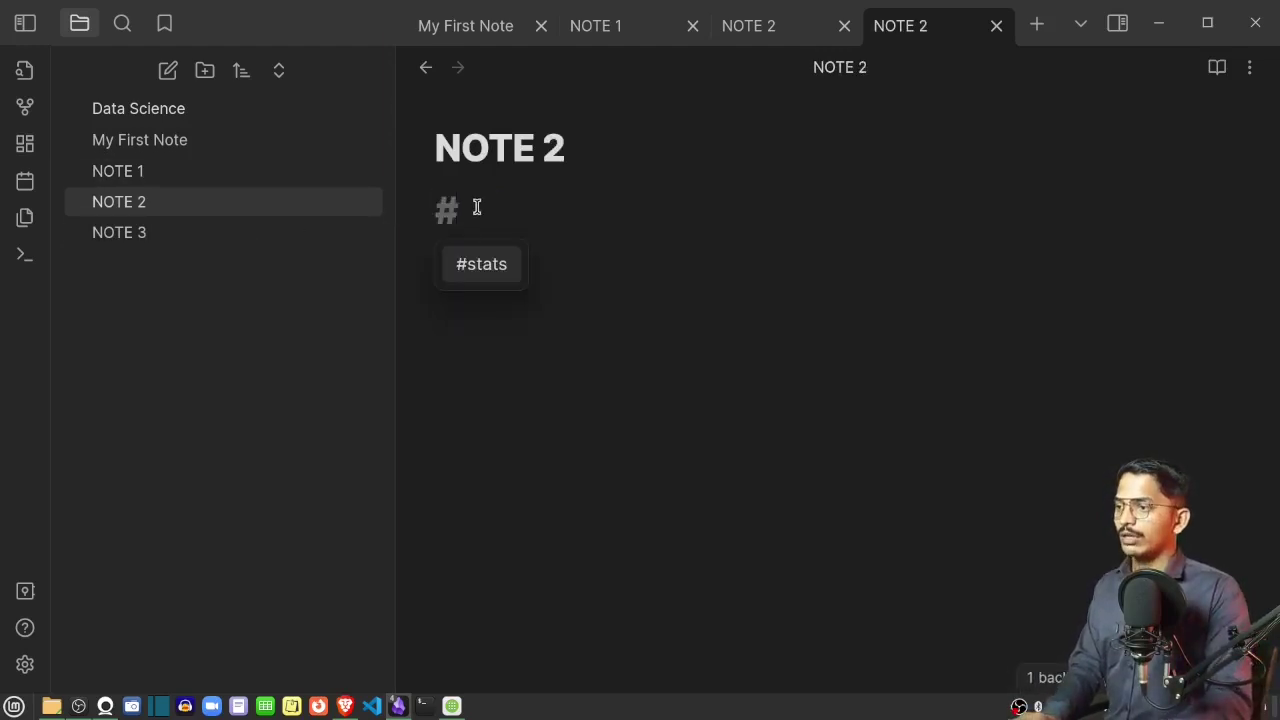
{"action": "key", "text": "BackSpace"}
{"action": "key", "text": "BackSpace"}
{"action": "key", "text": "BackSpace"}
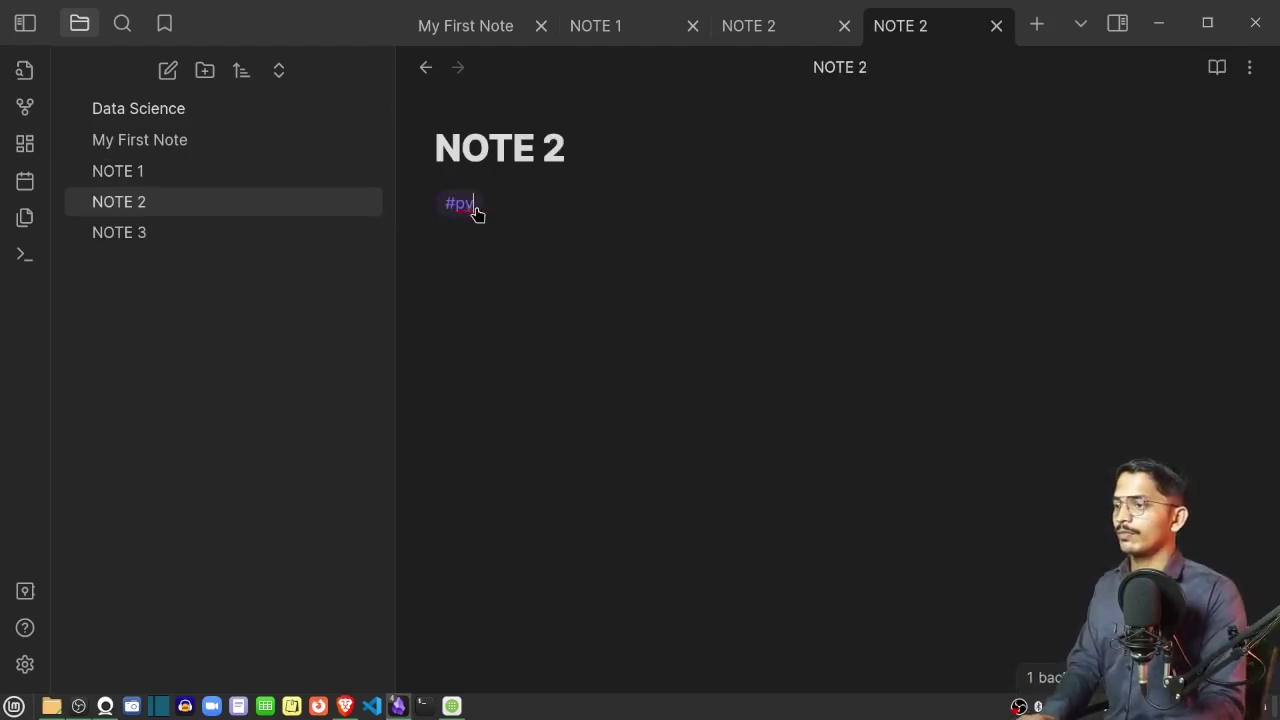
{"action": "type", "text": "ythin"}
{"action": "key", "text": "BackSpace"}
{"action": "key", "text": "BackSpace"}
{"action": "type", "text": "on"}
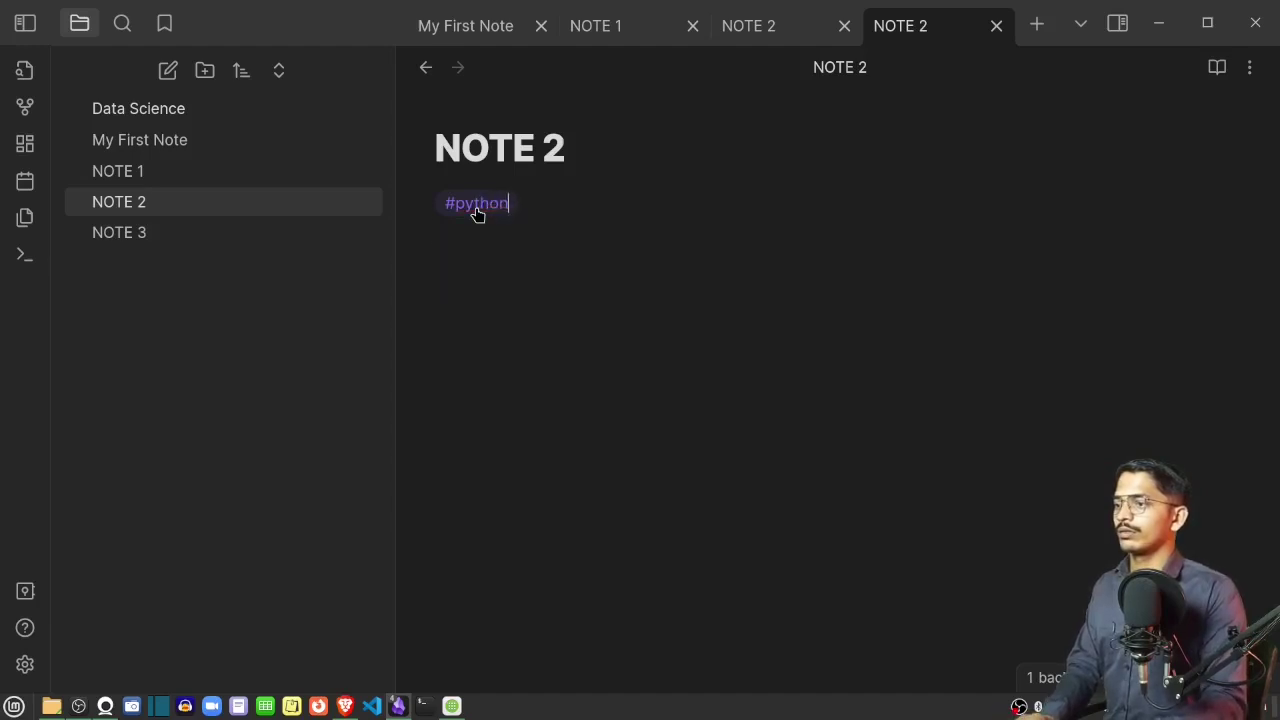
Open NOTE 3, show the graph view in its place, and add a colour group for notes matching tag:#stats
{"action": "left_click", "coordinate": [202, 240]}
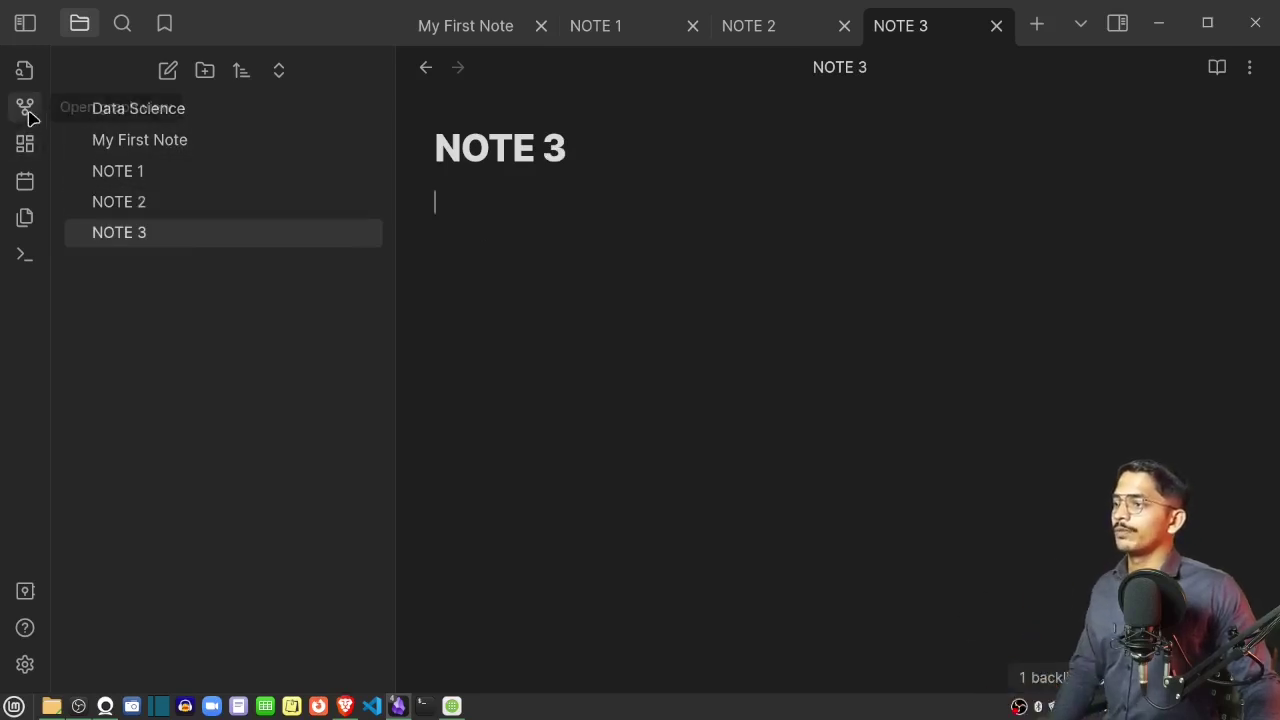
{"action": "key", "text": "ctrl+g"}
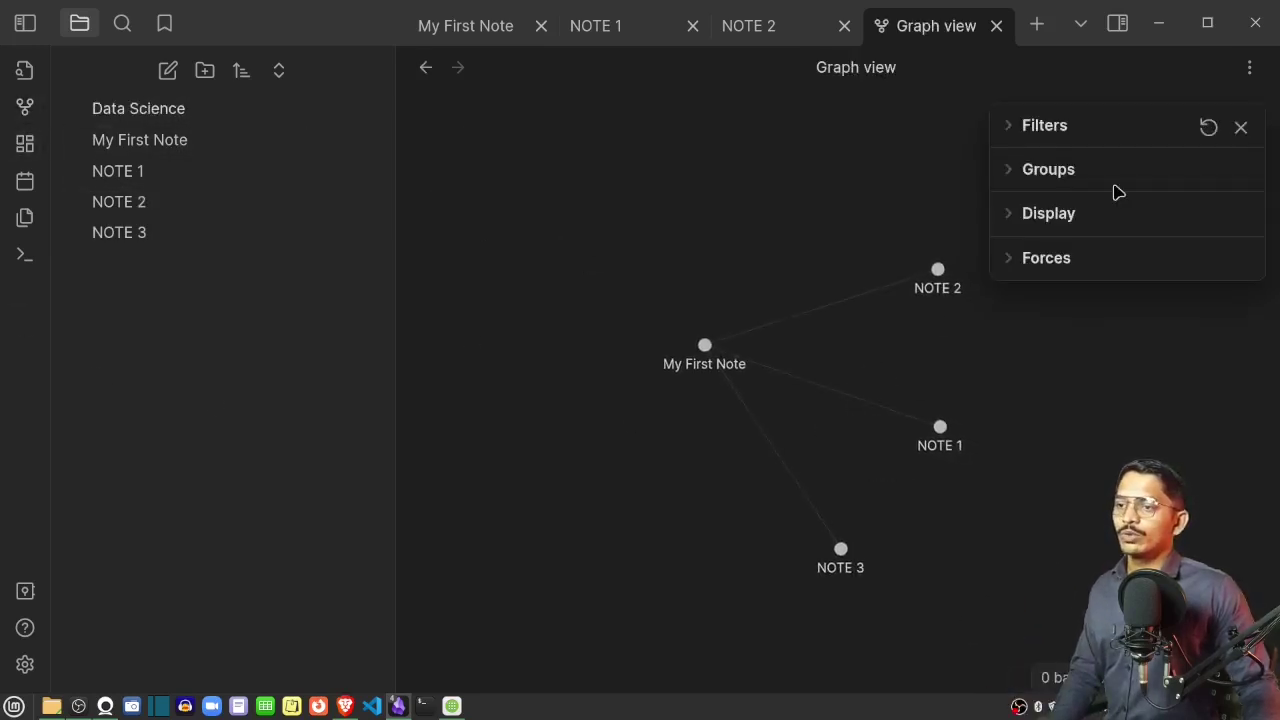
{"action": "left_click", "coordinate": [1095, 172]}
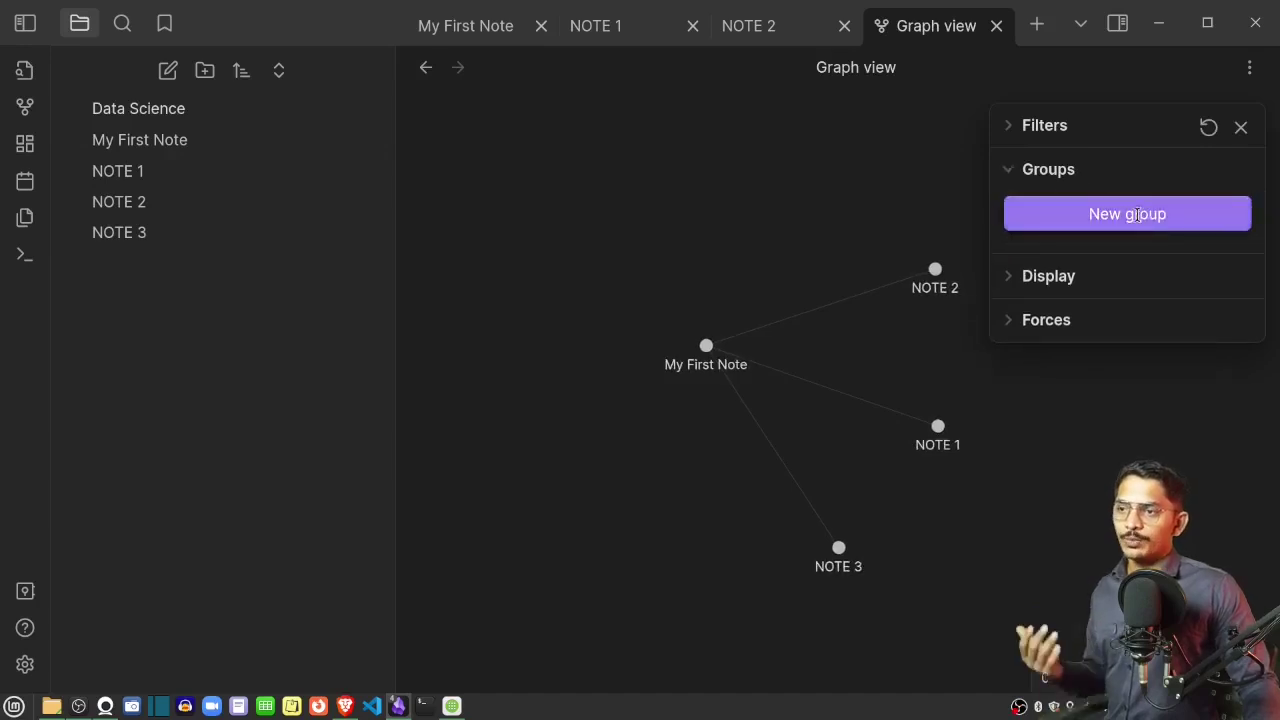
{"action": "left_click", "coordinate": [1146, 214]}
{"action": "left_click", "coordinate": [1098, 206]}
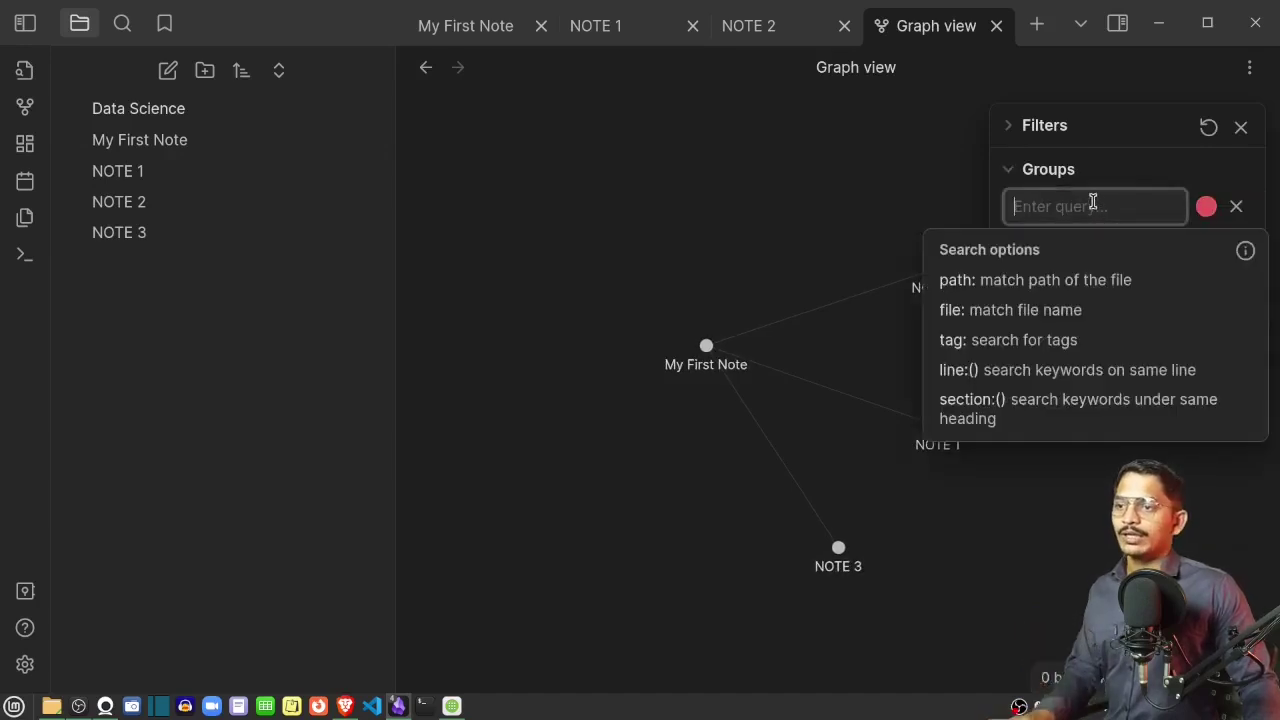
{"action": "left_click", "coordinate": [1033, 344]}
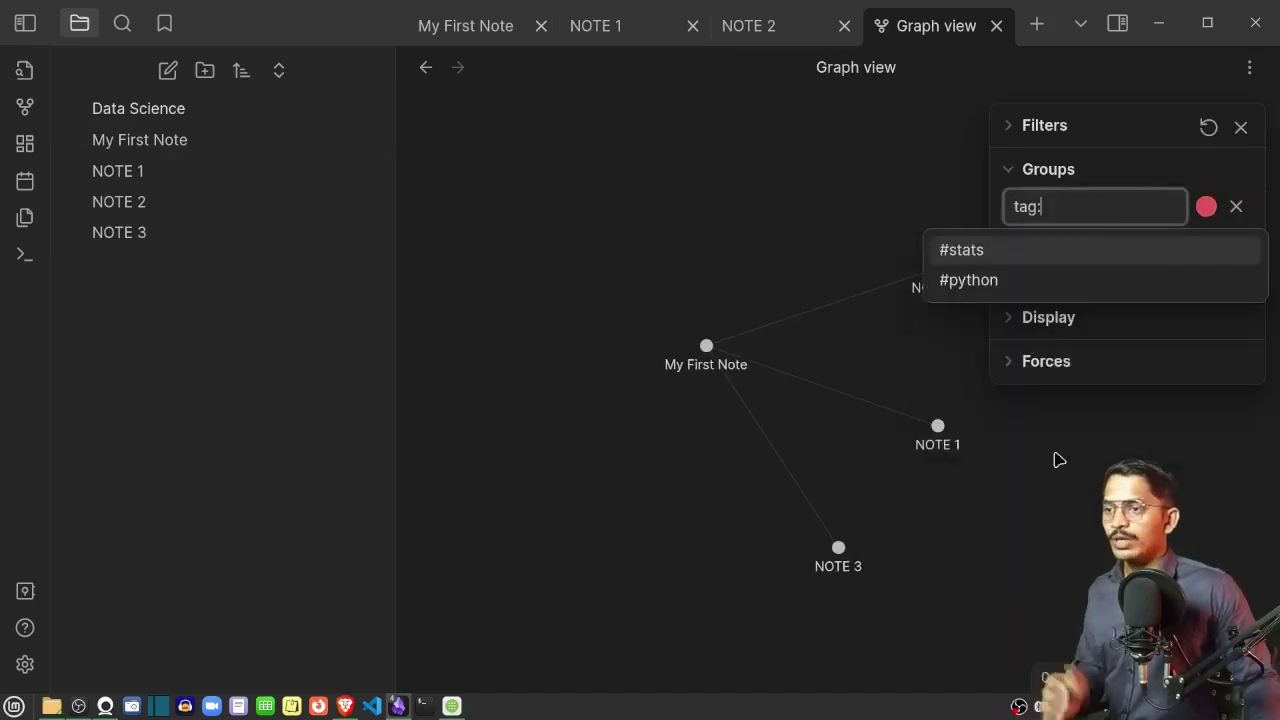
{"action": "left_click", "coordinate": [1010, 263]}
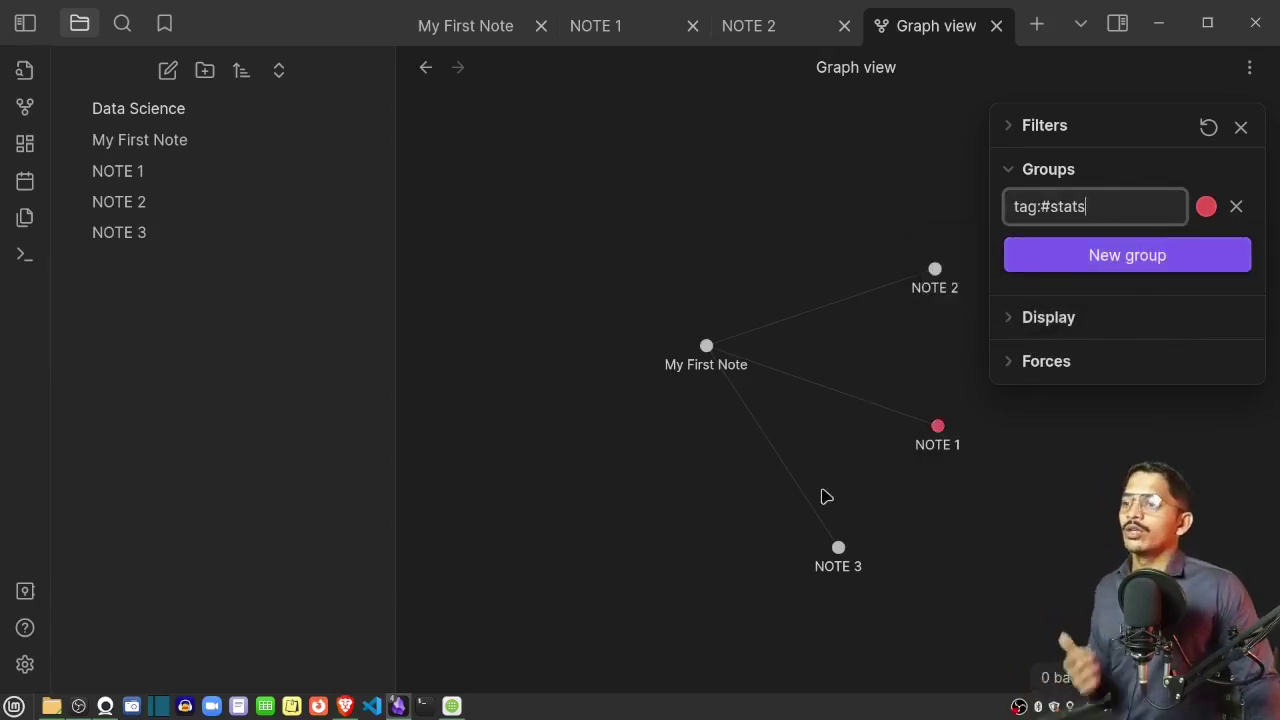
{"action": "left_click_drag", "start_coordinate": [706, 349], "coordinate": [665, 372]}
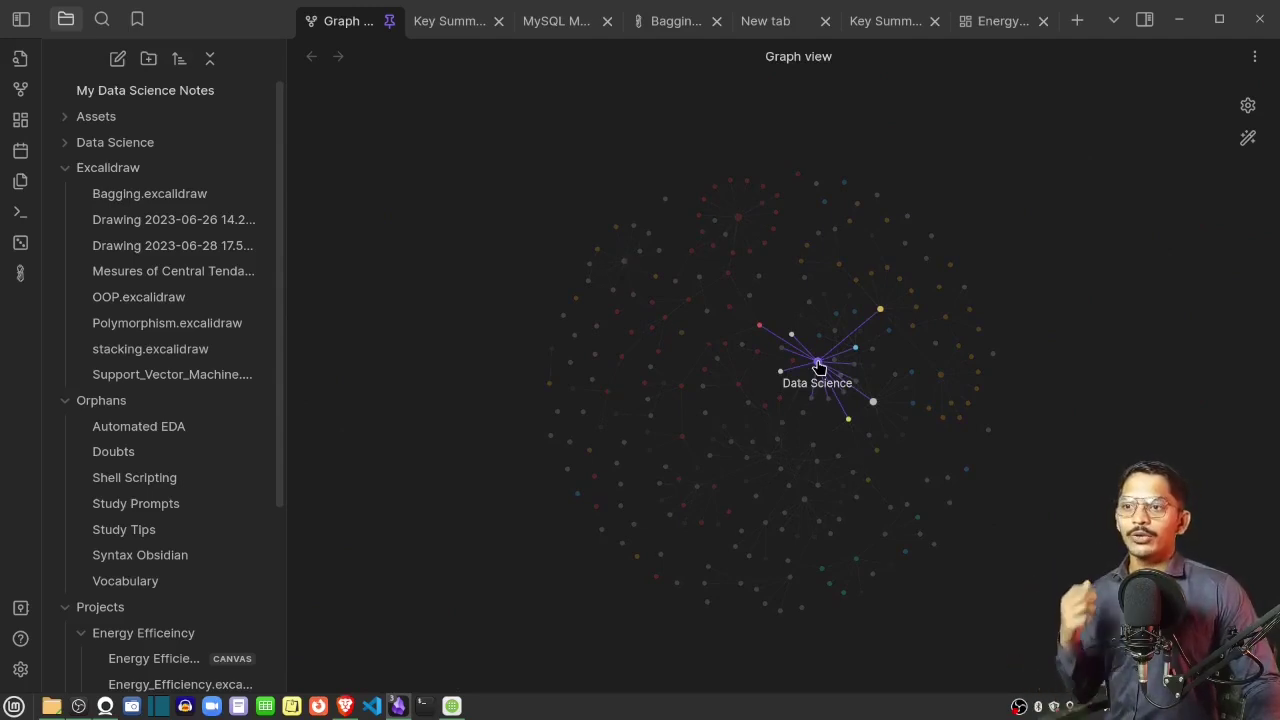
Open the Measures of Dispersion note from the Data Science graph, view its local graph, and close that local graph
{"action": "scroll", "coordinate": [818, 366], "scroll_direction": "up", "scroll_amount": 10}
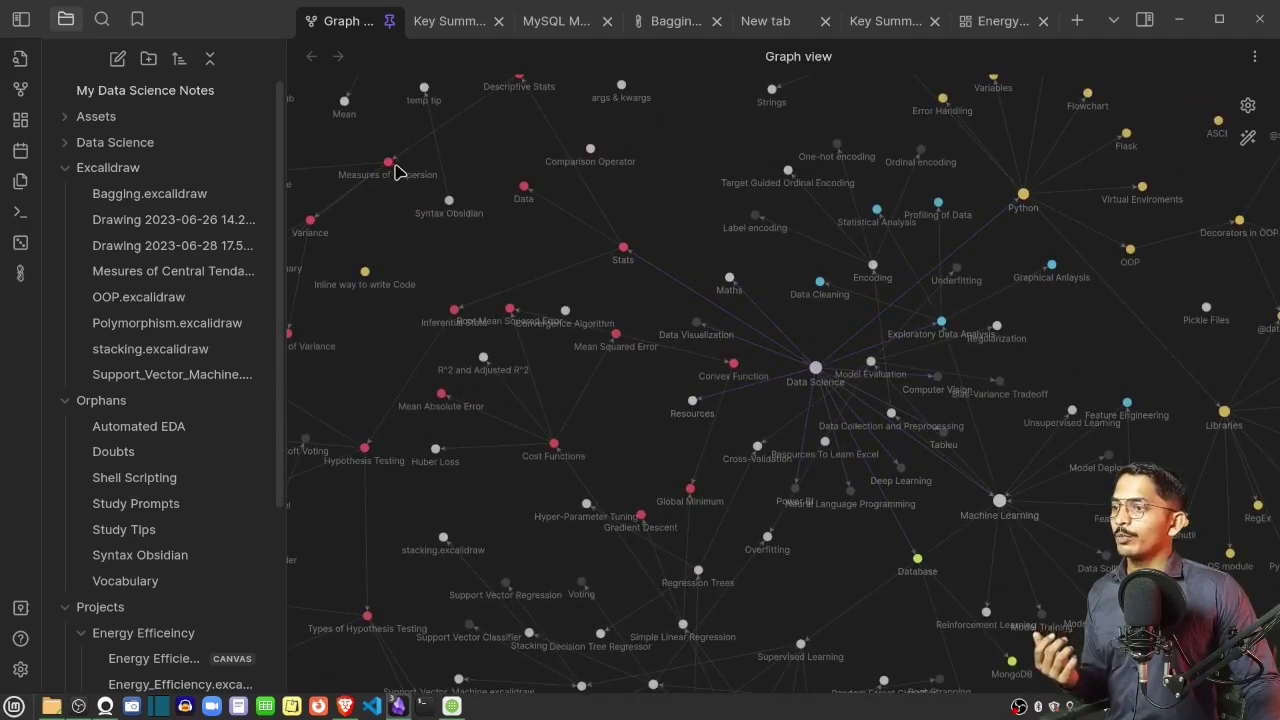
{"action": "left_click", "coordinate": [389, 164]}
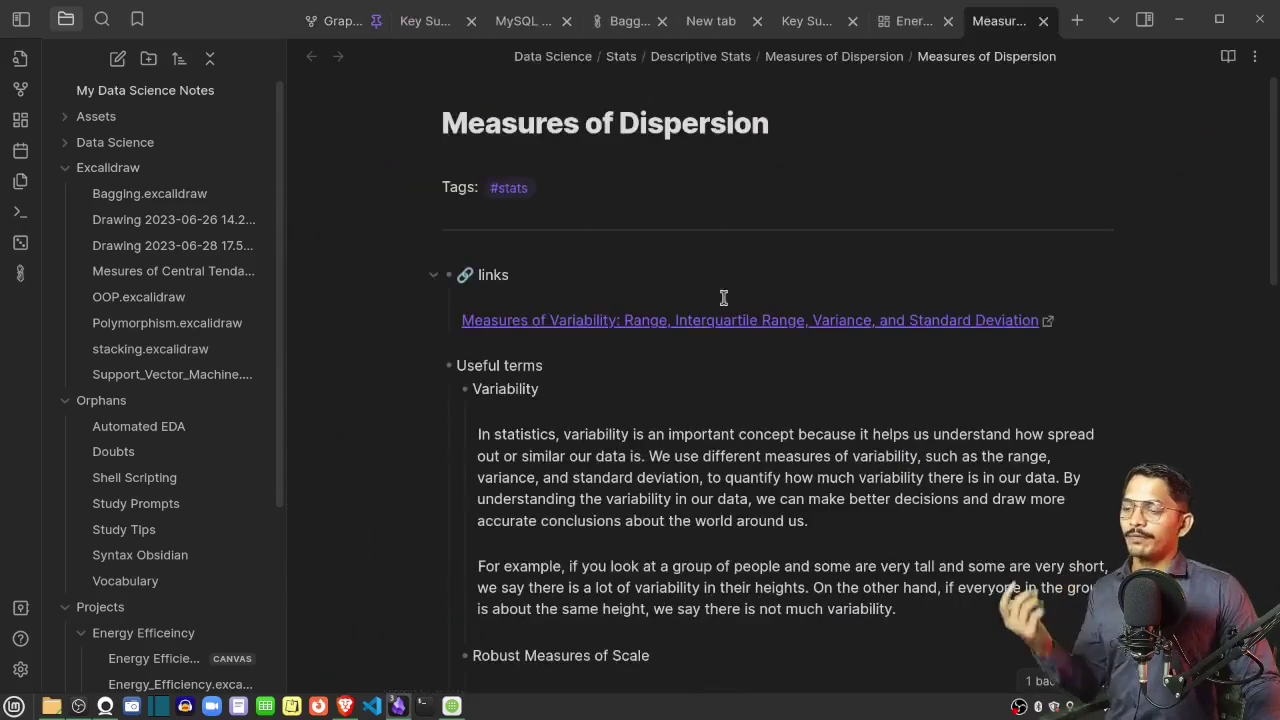
{"action": "right_click", "coordinate": [996, 24]}
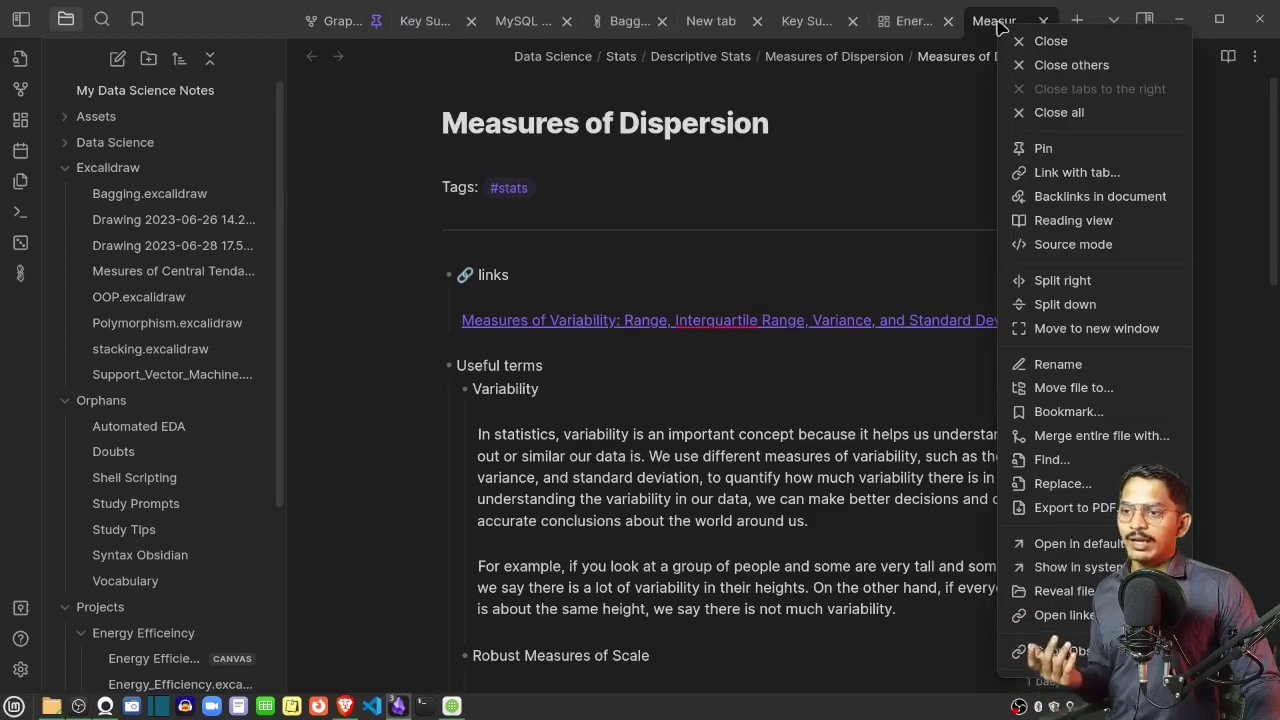
{"action": "scroll", "coordinate": [1130, 494], "scroll_direction": "down", "scroll_amount": 2}
{"action": "mouse_move", "coordinate": [1130, 561]}
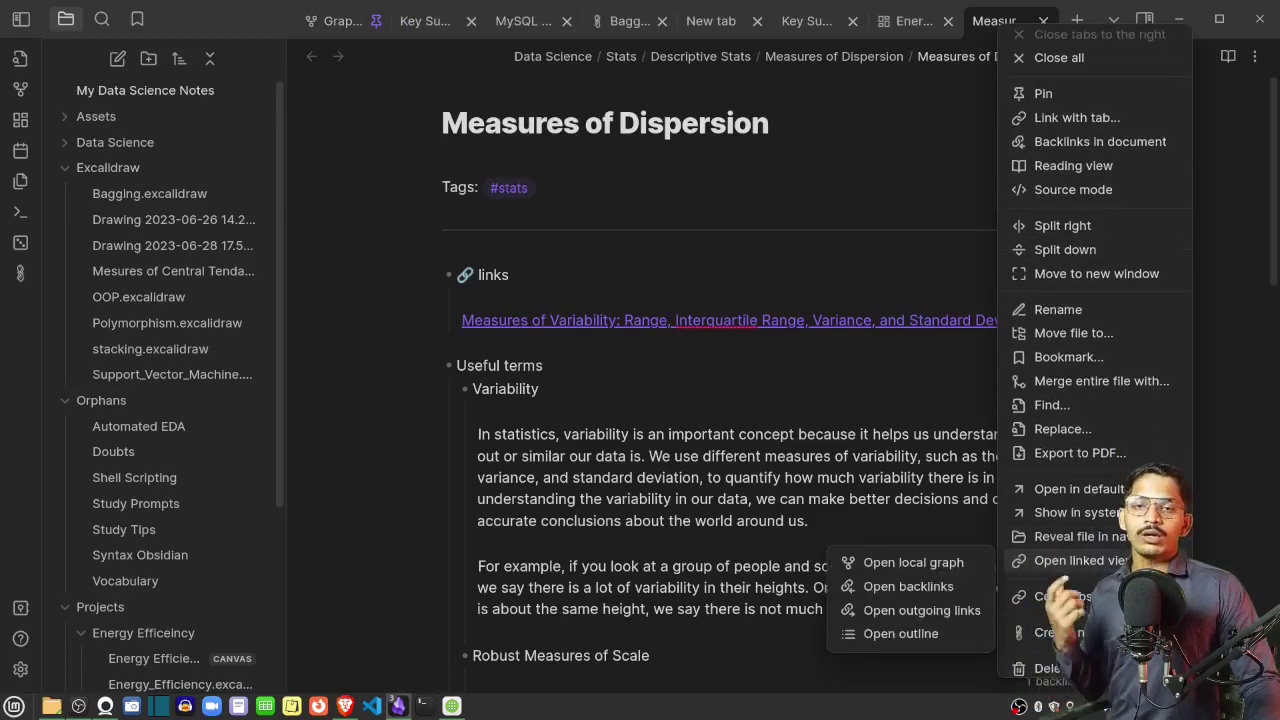
{"action": "left_click", "coordinate": [890, 566]}
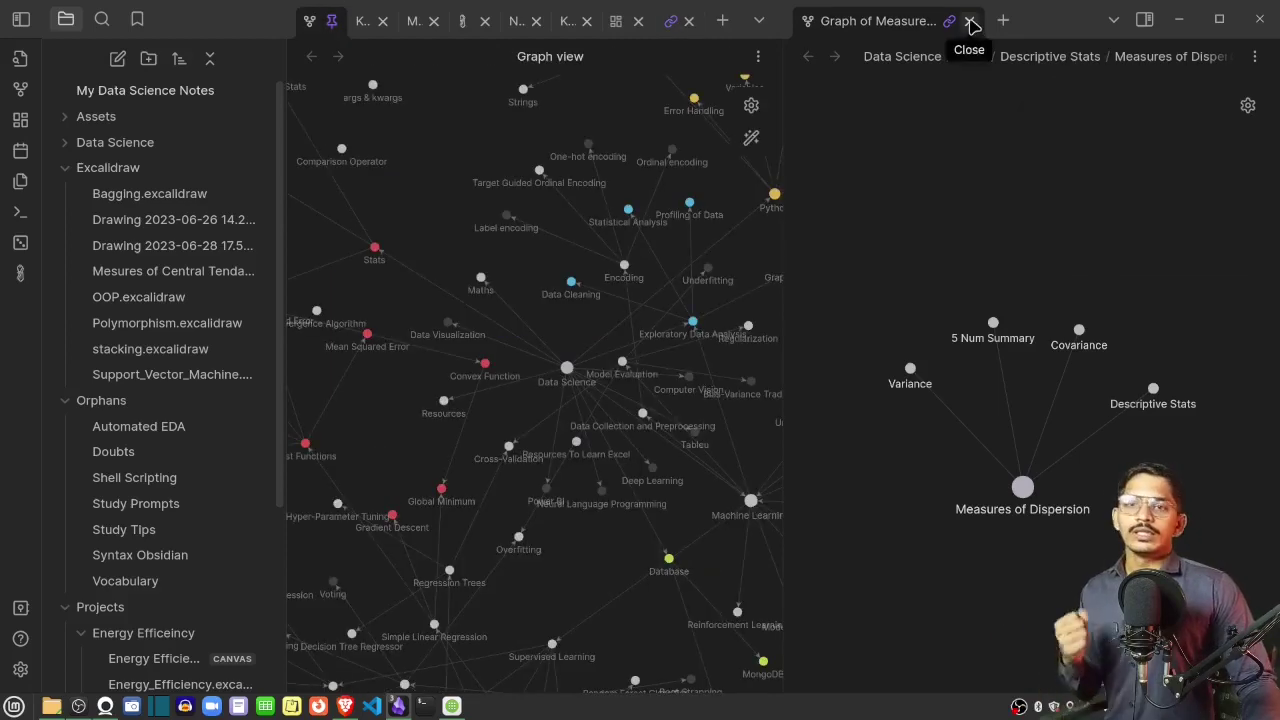
{"action": "left_click", "coordinate": [969, 21]}
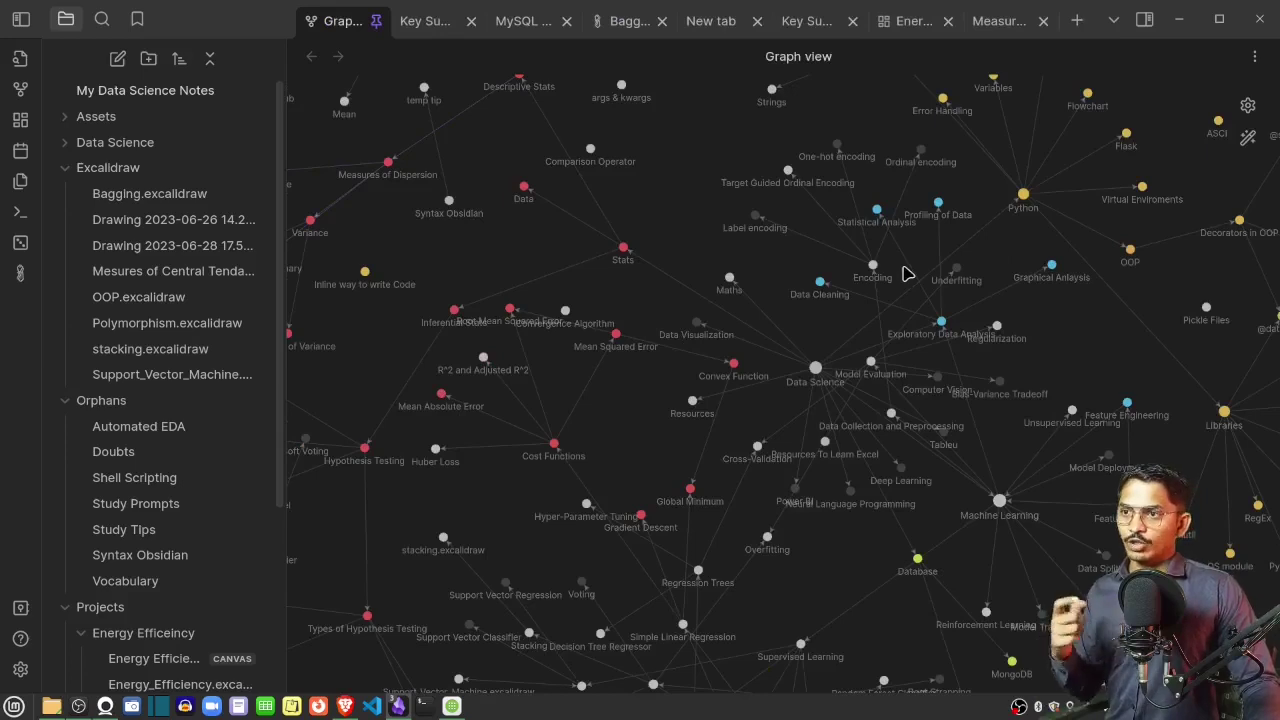
Switch the graph's link arrows off and on again, and examine the link directions around the Stats node
{"action": "left_click", "coordinate": [1247, 105]}
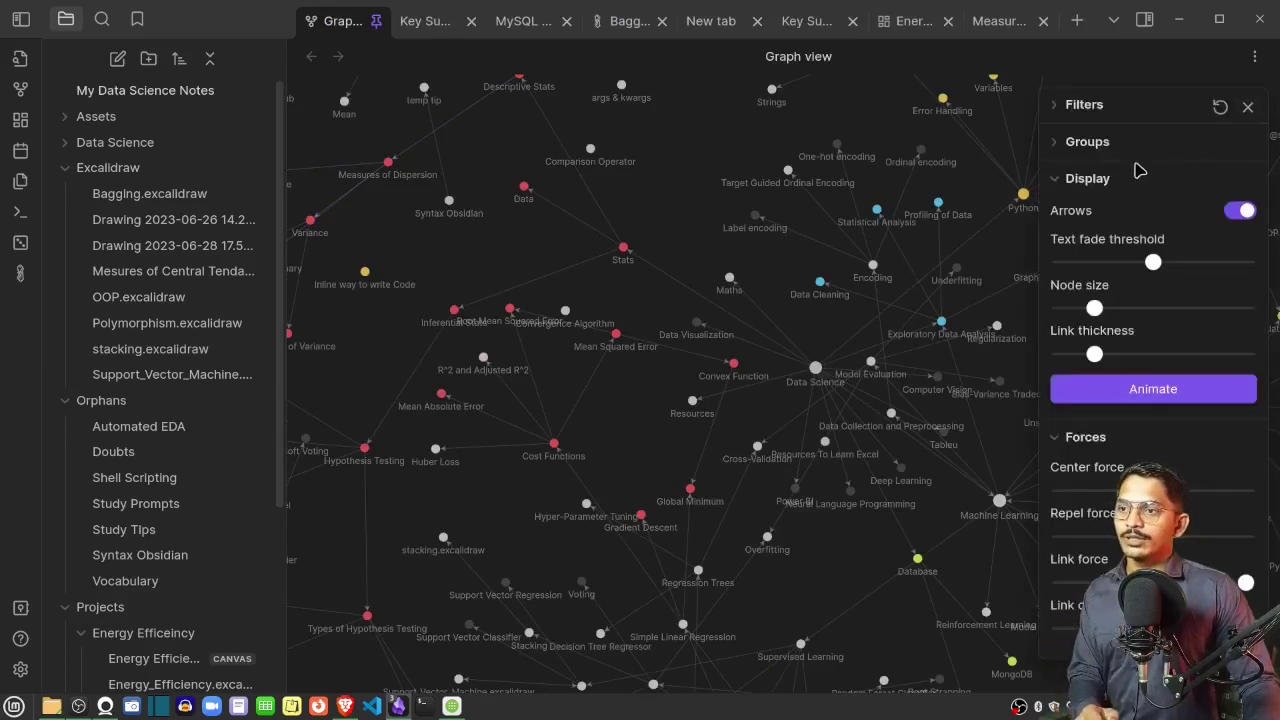
{"action": "left_click", "coordinate": [1240, 211]}
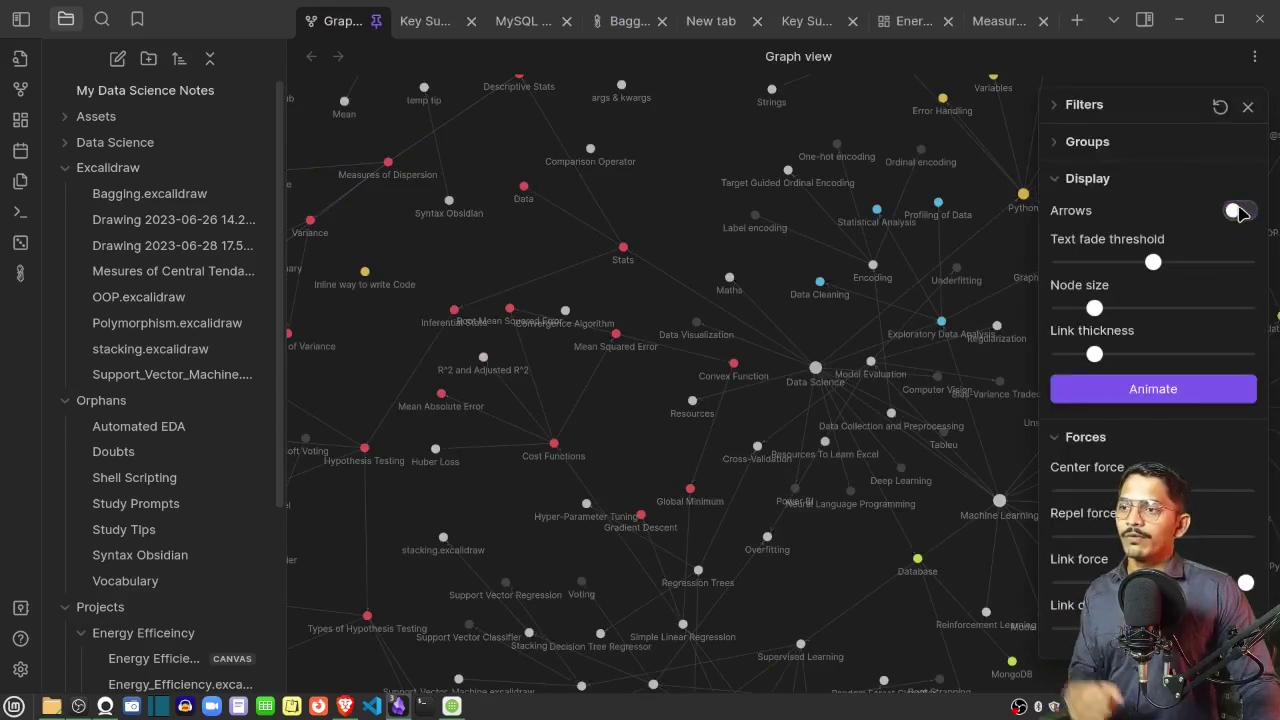
{"action": "left_click", "coordinate": [1238, 211]}
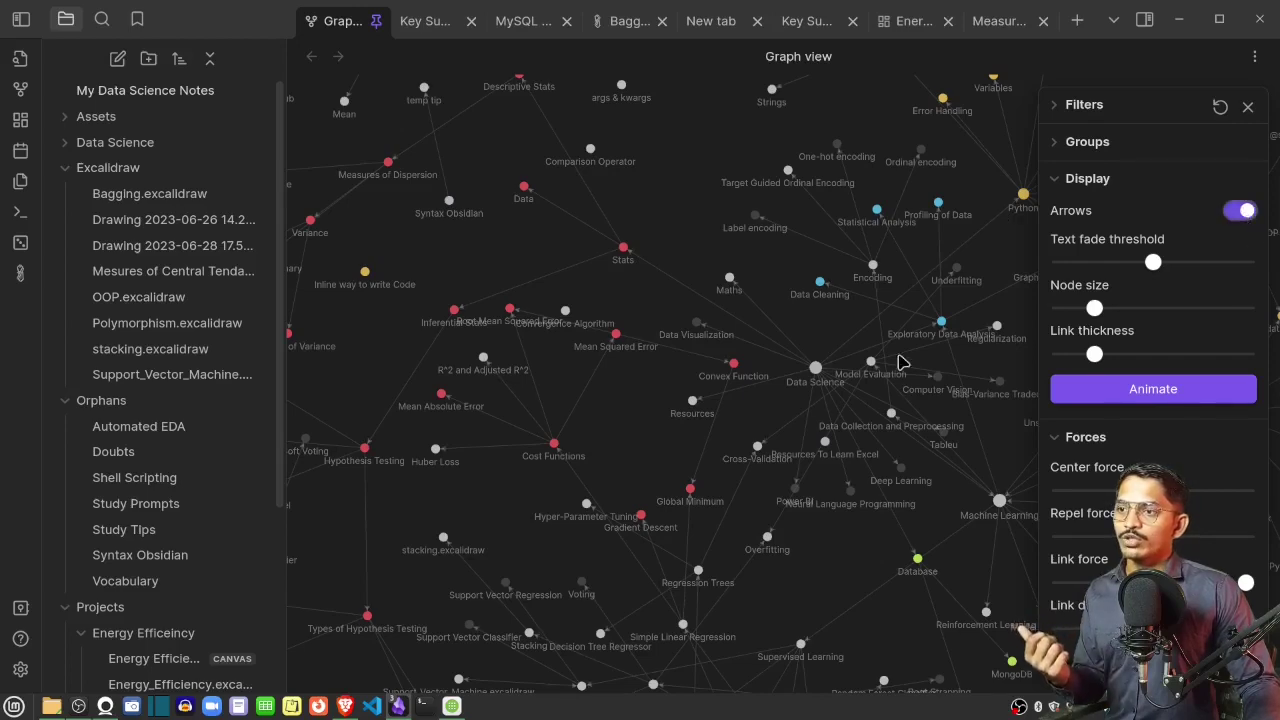
{"action": "scroll", "coordinate": [624, 250], "scroll_direction": "up", "scroll_amount": 5}
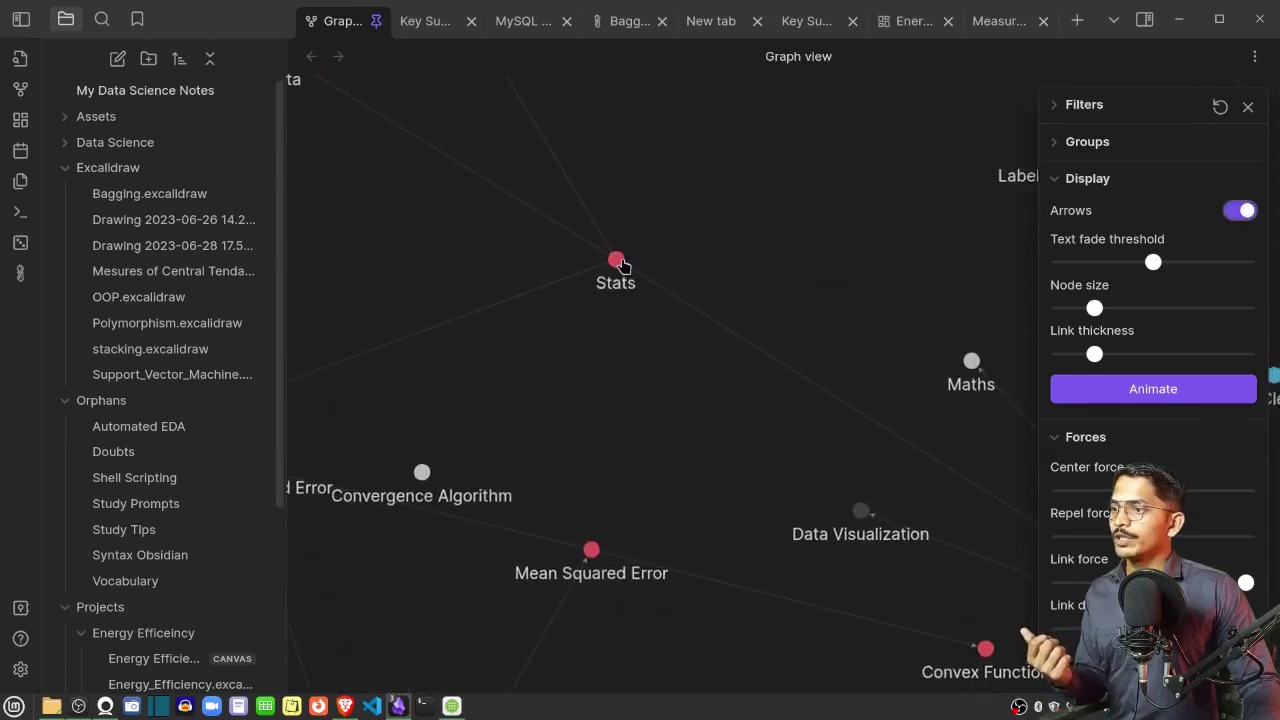
{"action": "scroll", "coordinate": [726, 317], "scroll_direction": "down", "scroll_amount": 8}
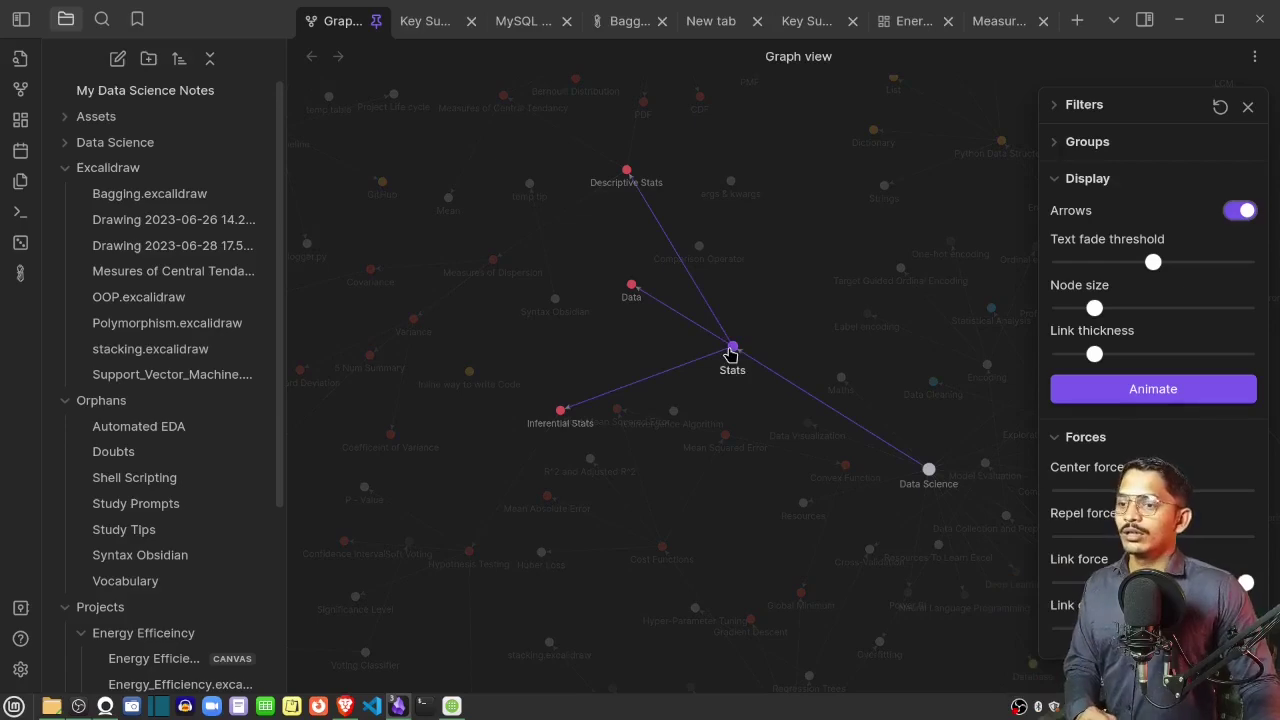
{"action": "scroll", "coordinate": [837, 389], "scroll_direction": "down", "scroll_amount": 6}
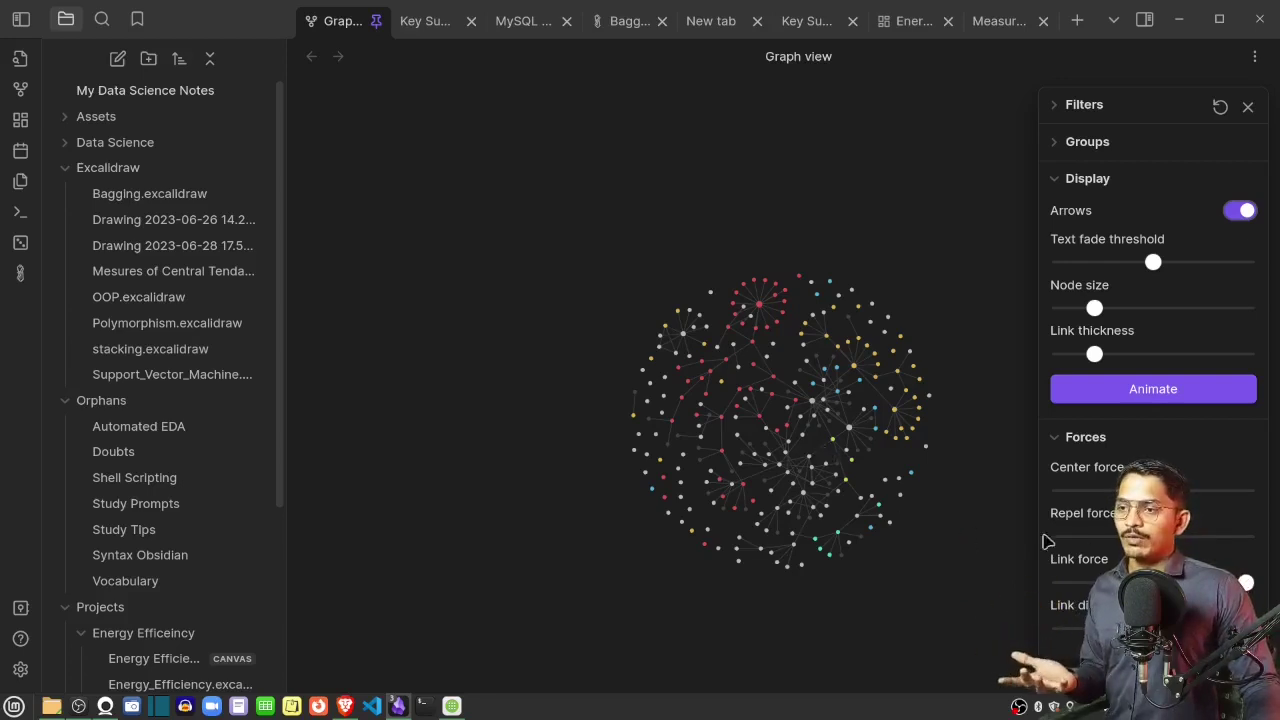
Adjust the graph's forces, trying the minimum center force, raising the repel force to maximum, and setting the center force near mid-range
{"action": "scroll", "coordinate": [875, 492], "scroll_direction": "down", "scroll_amount": 2}
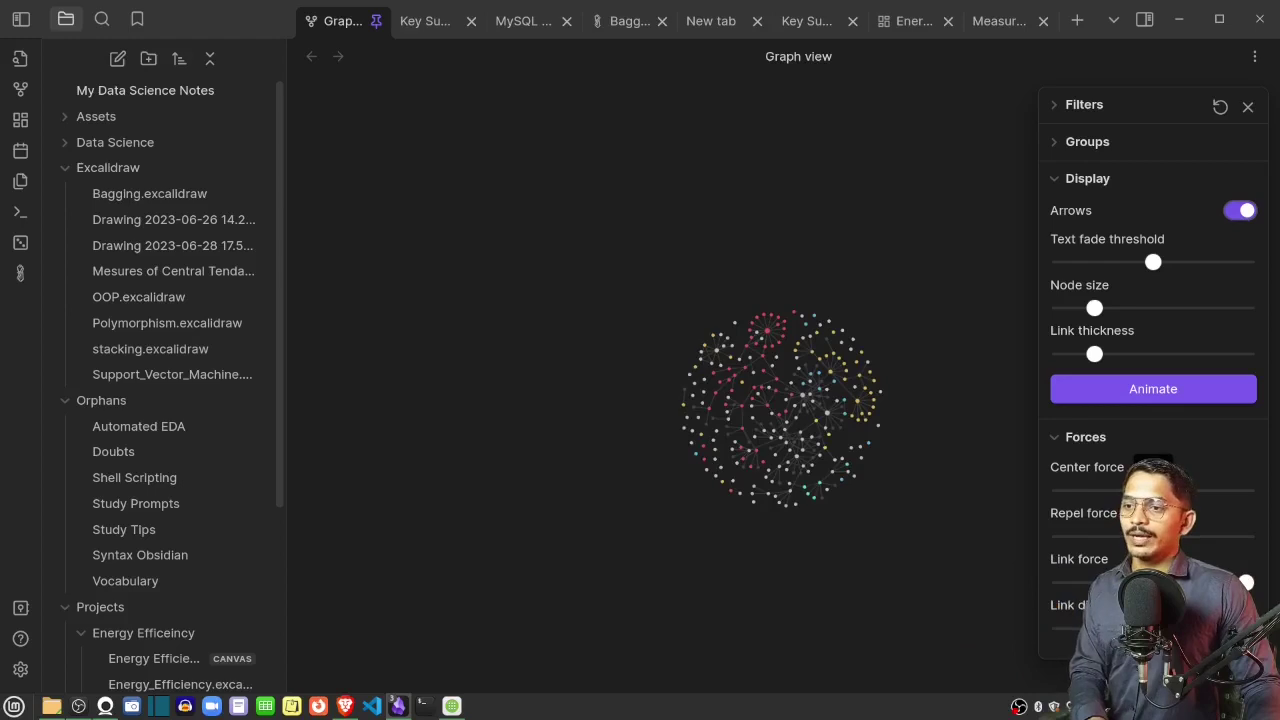
{"action": "left_click_drag", "start_coordinate": [1154, 491], "coordinate": [1060, 496]}
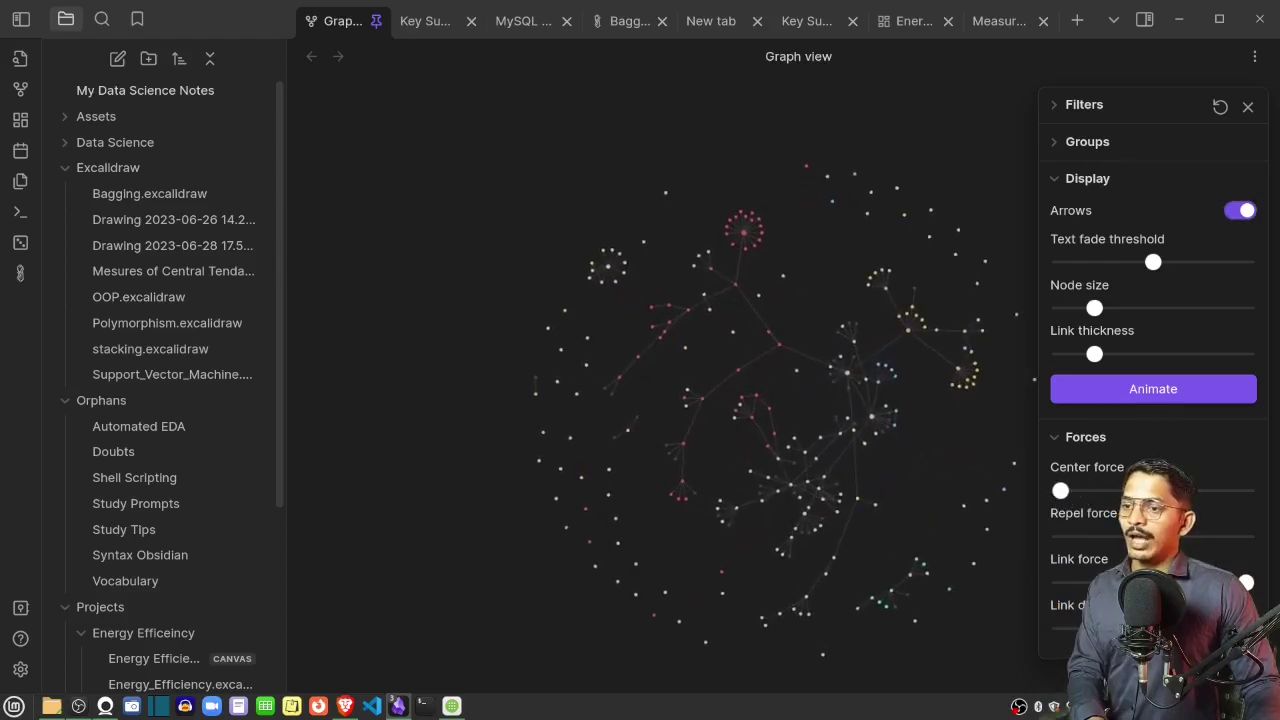
{"action": "left_click_drag", "start_coordinate": [1154, 537], "coordinate": [1277, 508]}
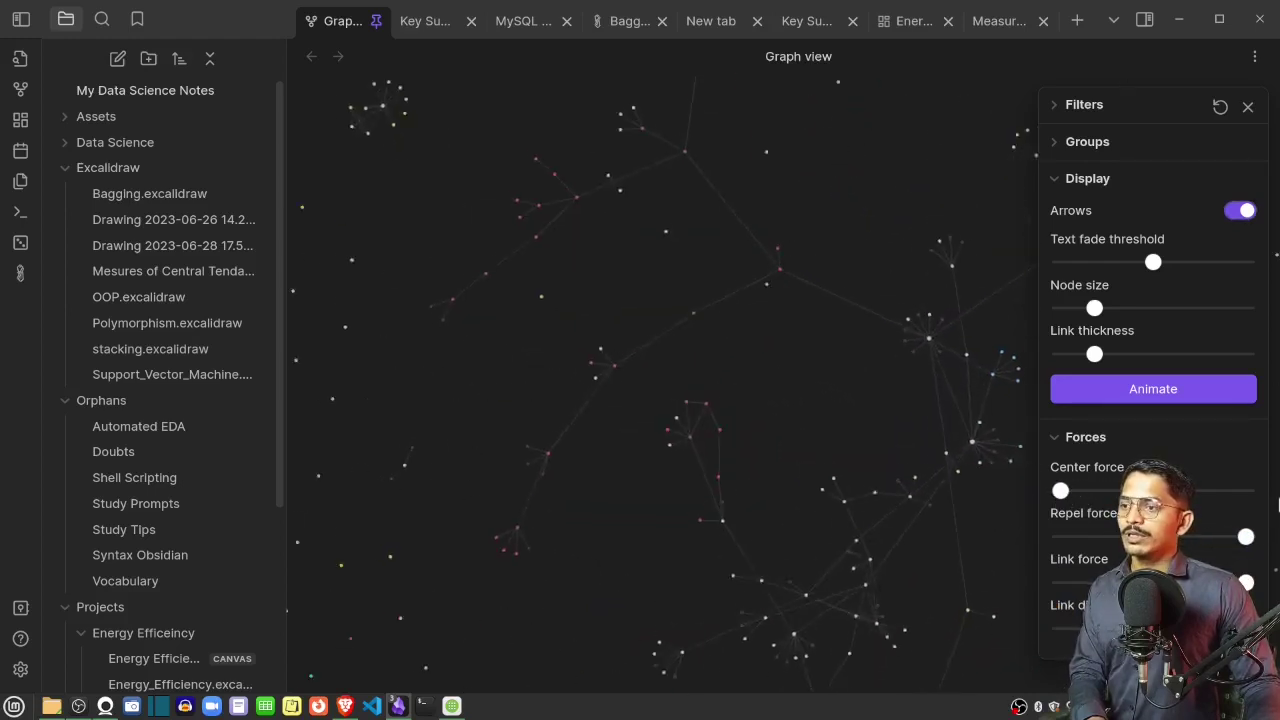
{"action": "scroll", "coordinate": [900, 410], "scroll_direction": "down", "scroll_amount": 5}
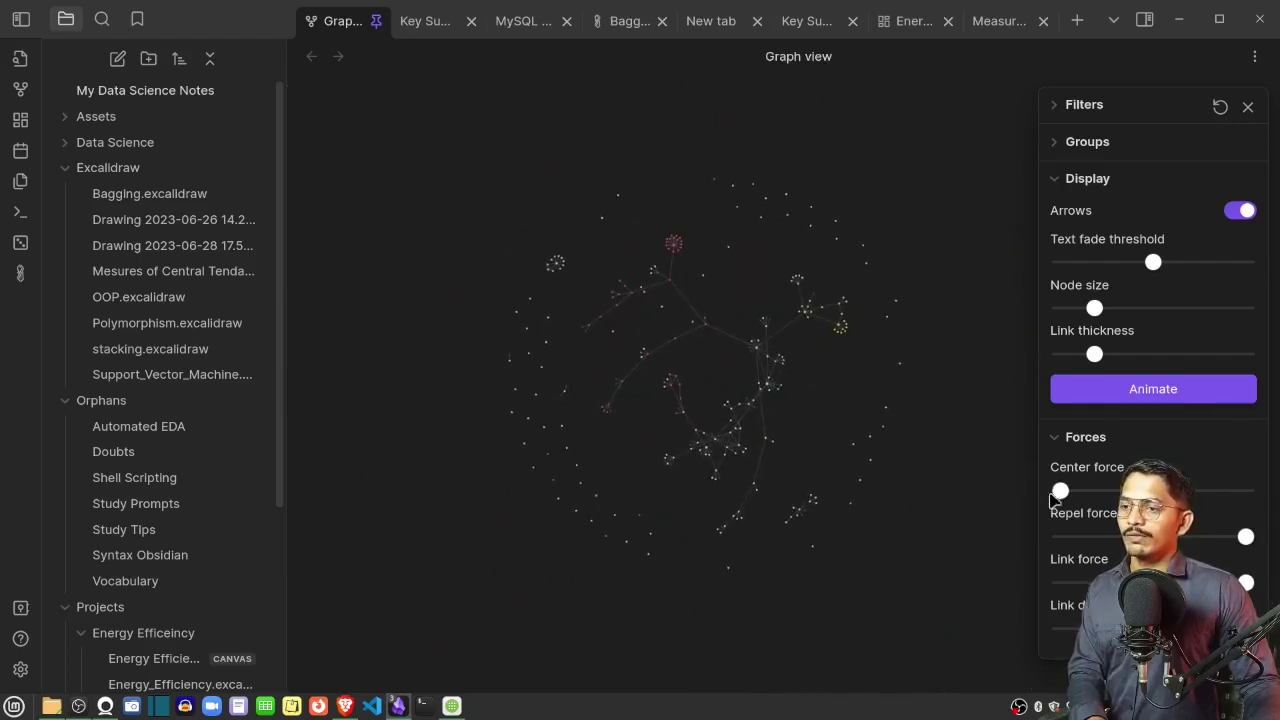
{"action": "left_click_drag", "start_coordinate": [1062, 490], "coordinate": [1165, 490]}
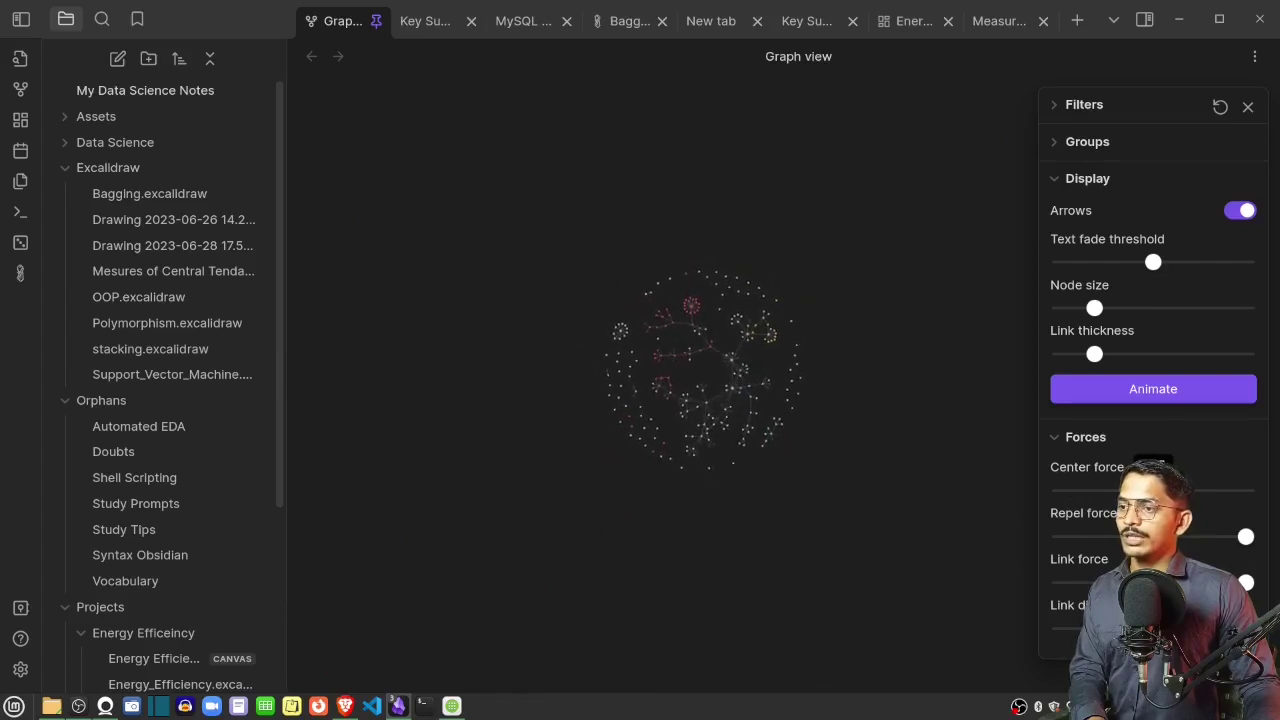
Examine the Probability Distribution Function cluster, hide the file sidebar, and play the graph's time-lapse animation
{"action": "scroll", "coordinate": [704, 339], "scroll_direction": "up", "scroll_amount": 4}
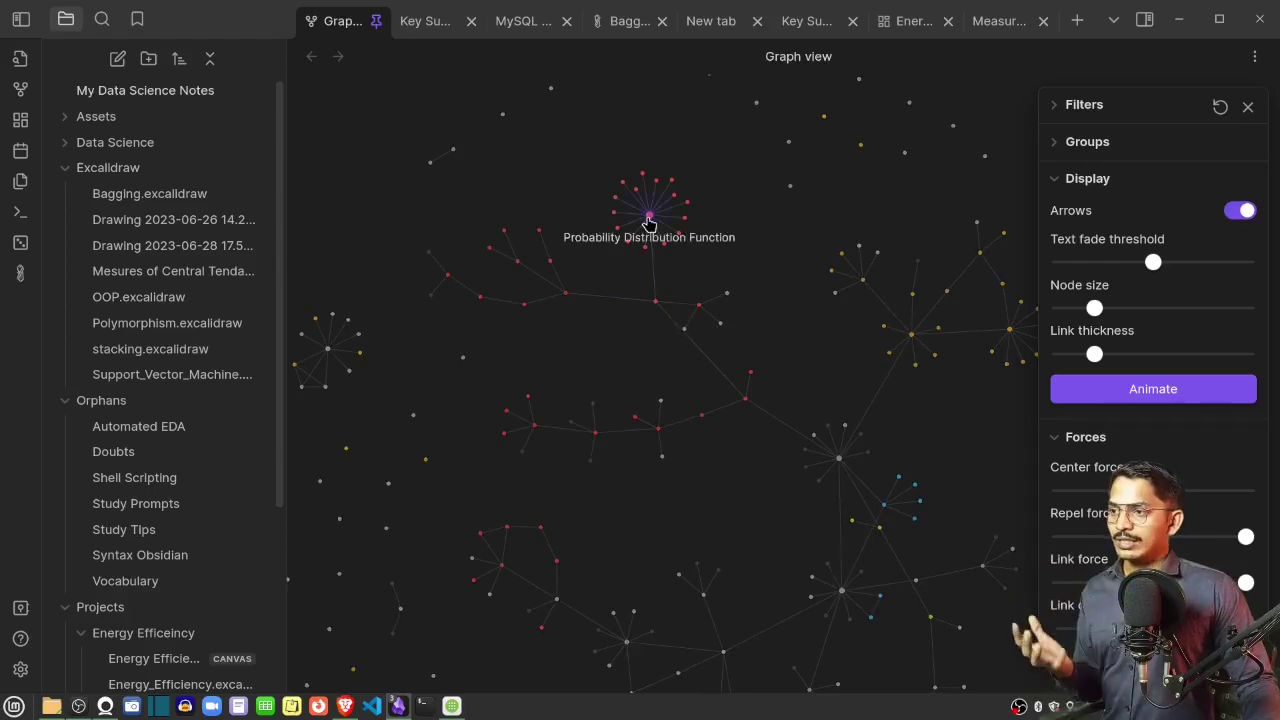
{"action": "scroll", "coordinate": [648, 222], "scroll_direction": "up", "scroll_amount": 5}
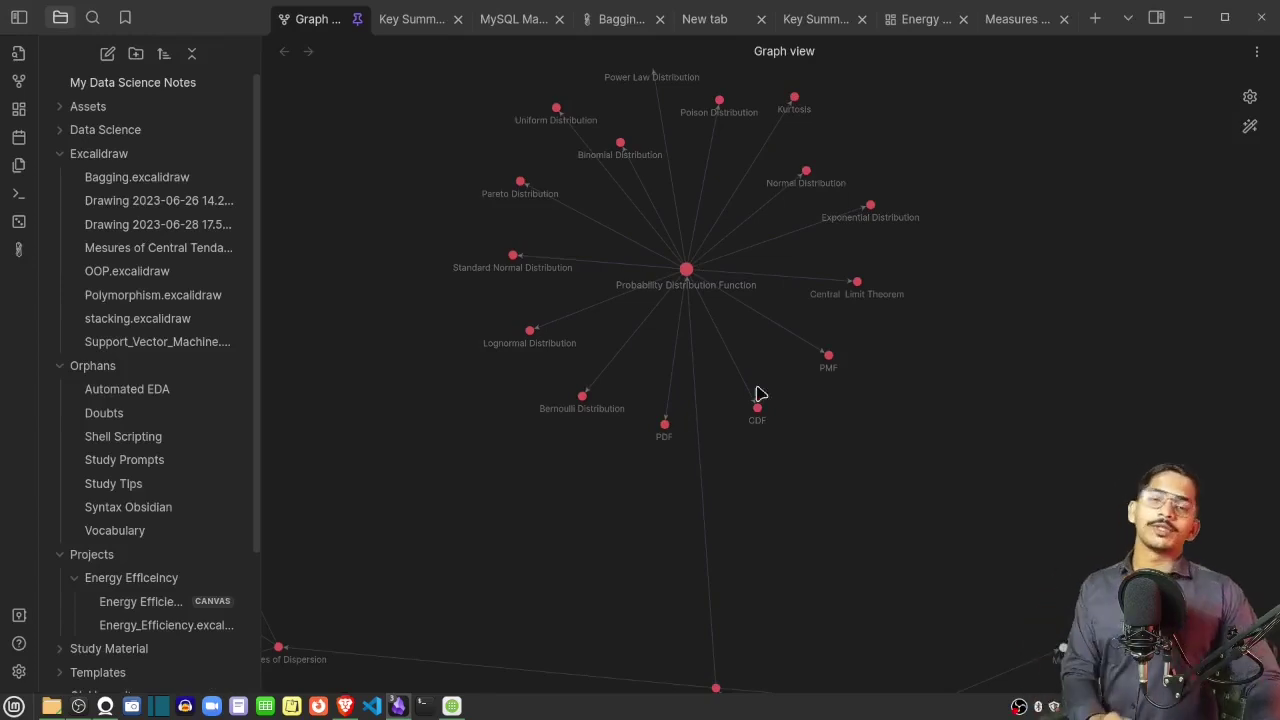
{"action": "left_click", "coordinate": [18, 24]}
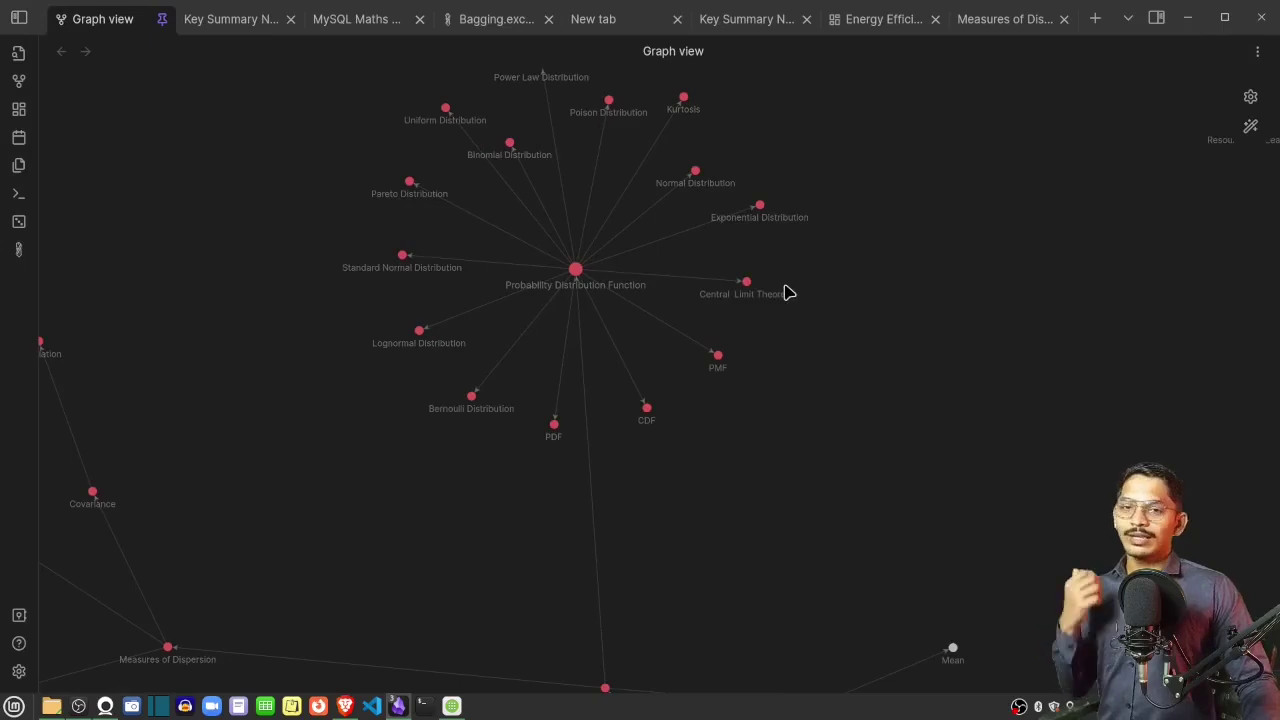
{"action": "scroll", "coordinate": [580, 355], "scroll_direction": "down", "scroll_amount": 10}
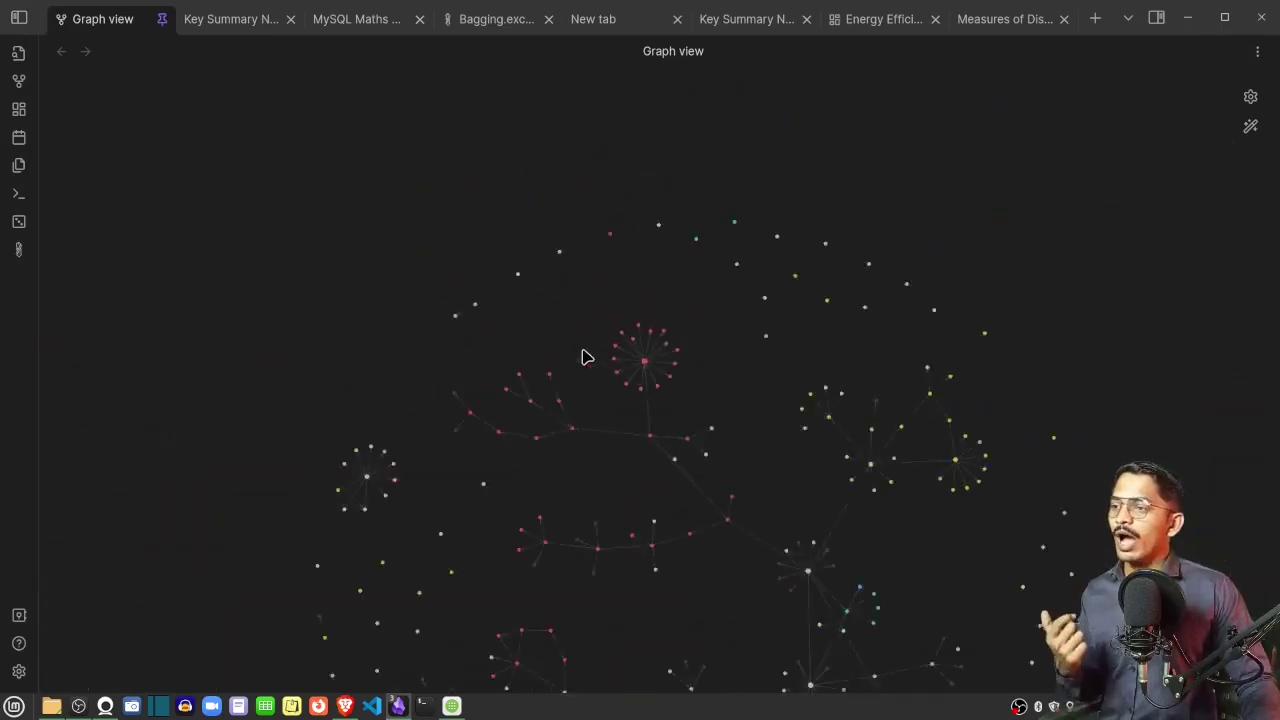
{"action": "scroll", "coordinate": [660, 478], "scroll_direction": "down", "scroll_amount": 4}
{"action": "scroll", "coordinate": [666, 440], "scroll_direction": "up", "scroll_amount": 4}
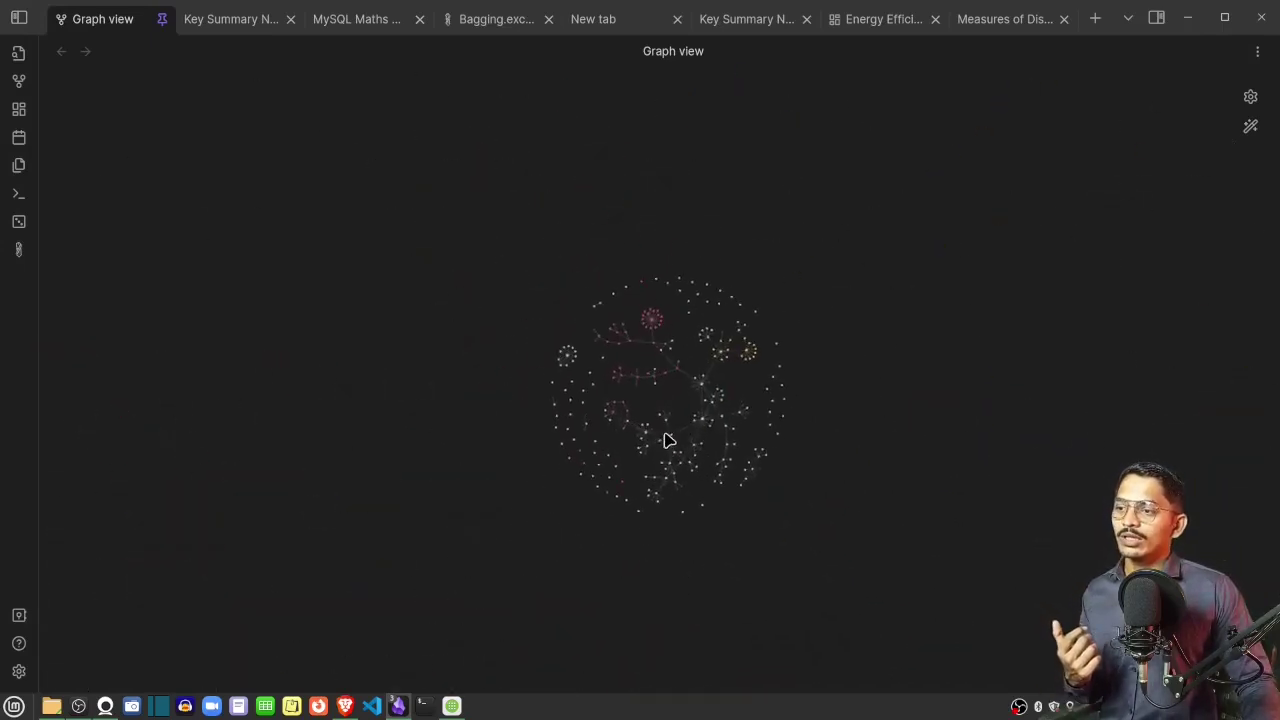
{"action": "left_click", "coordinate": [1252, 129]}
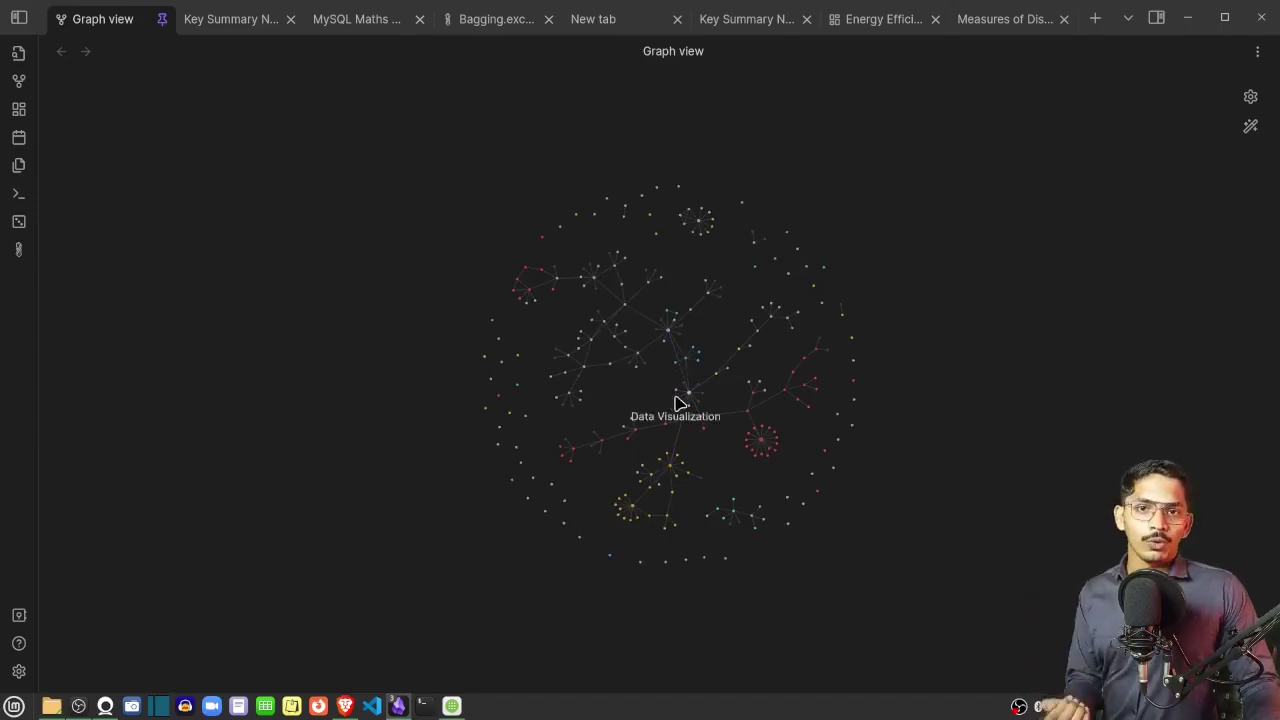
{"action": "scroll", "coordinate": [676, 385], "scroll_direction": "up", "scroll_amount": 5}
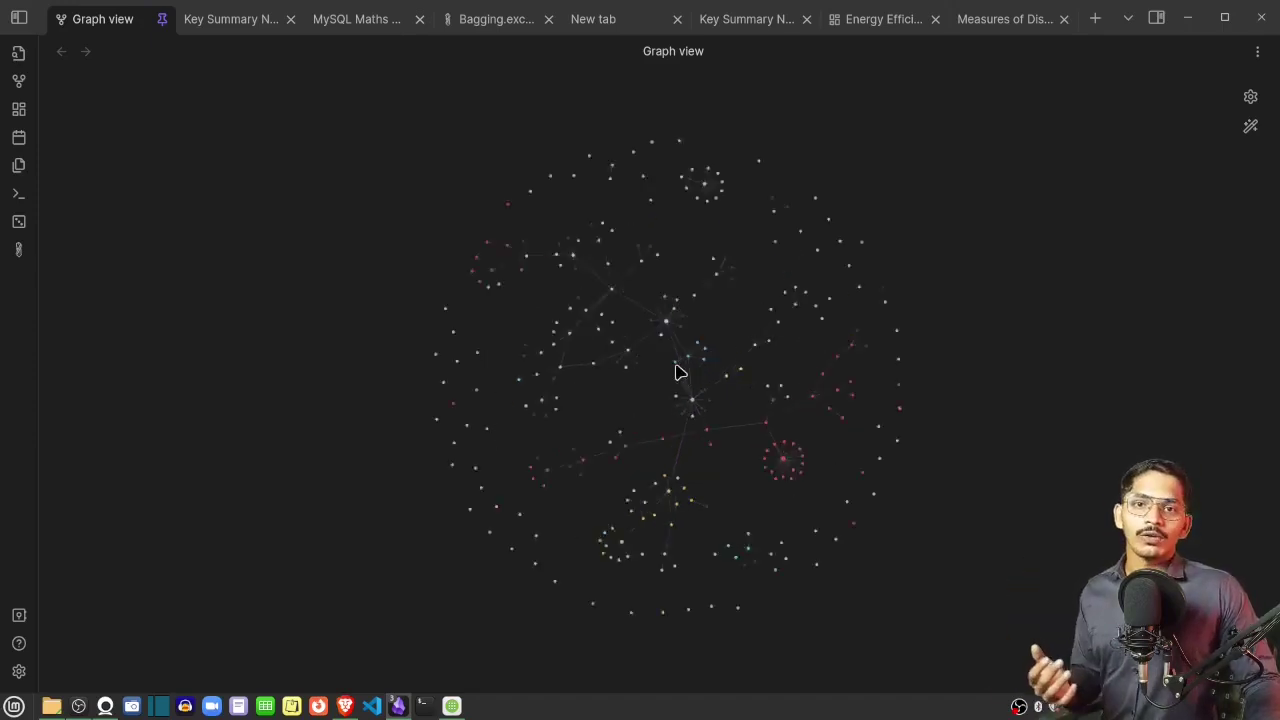
{"action": "scroll", "coordinate": [695, 377], "scroll_direction": "down", "scroll_amount": 5}
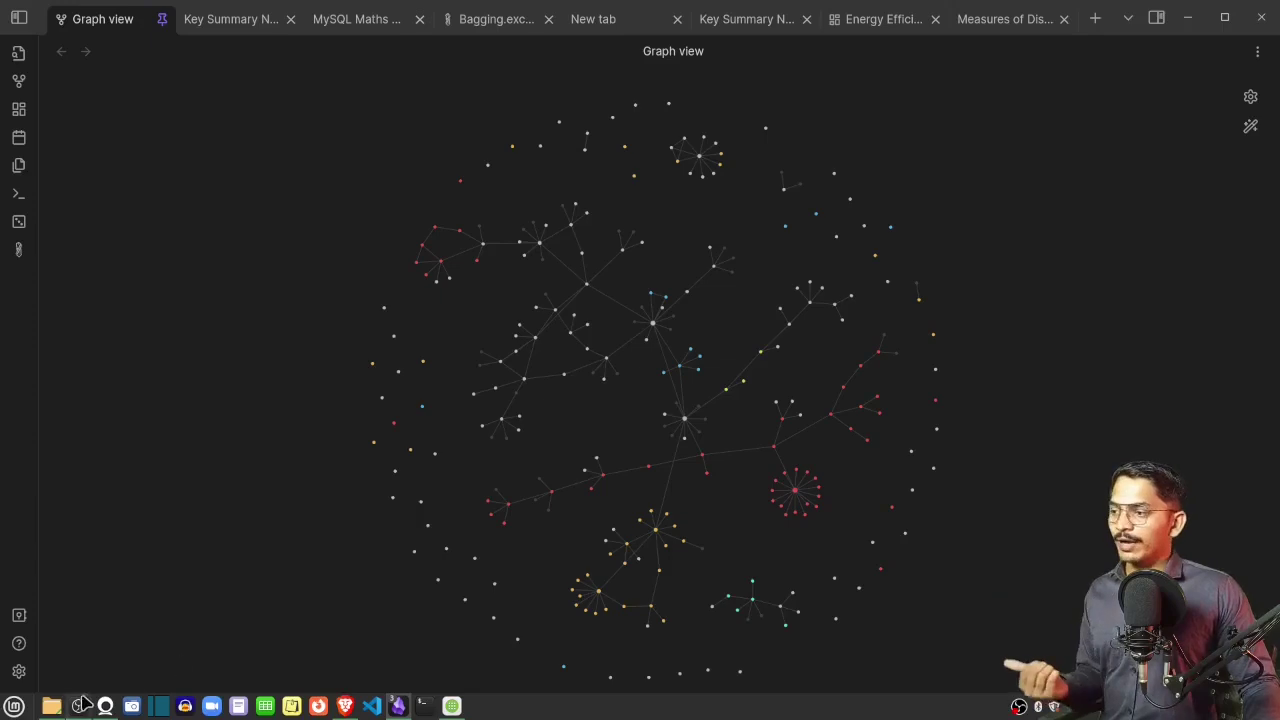
Switch to the file manager and open the My Data Science Notes vault folder in Visual Studio Code
{"action": "left_click", "coordinate": [54, 708]}
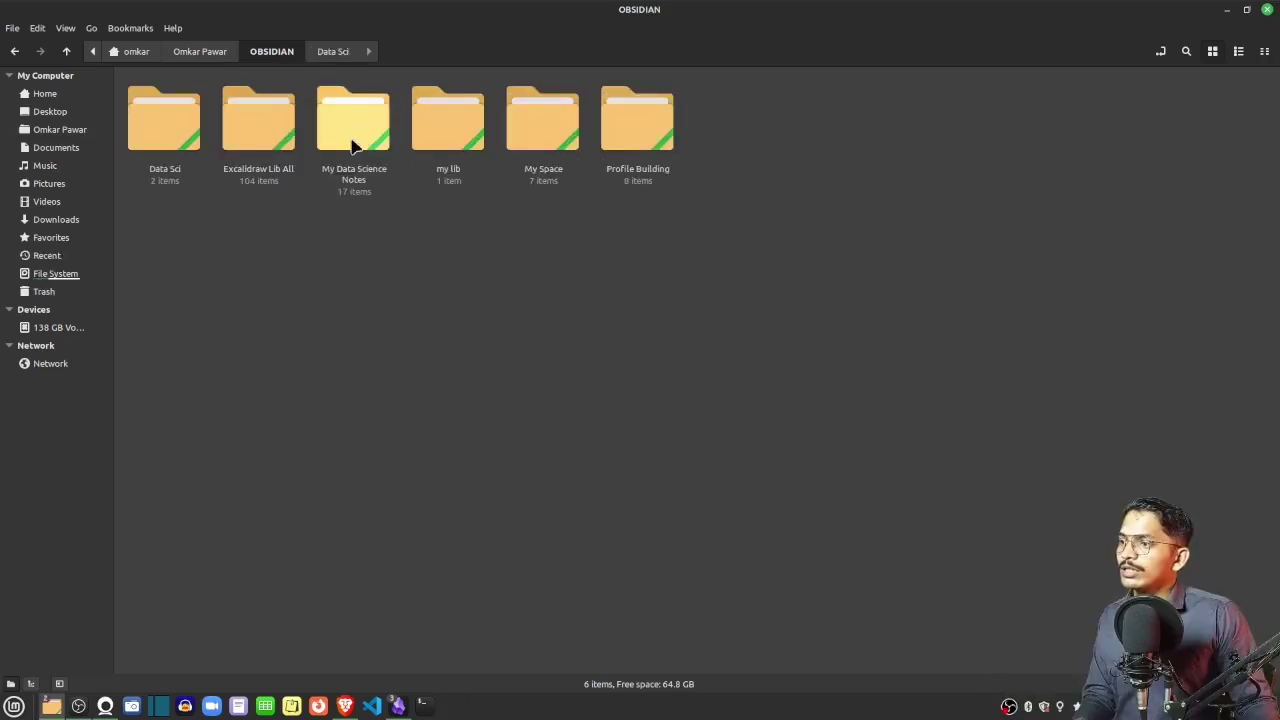
{"action": "right_click", "coordinate": [356, 140]}
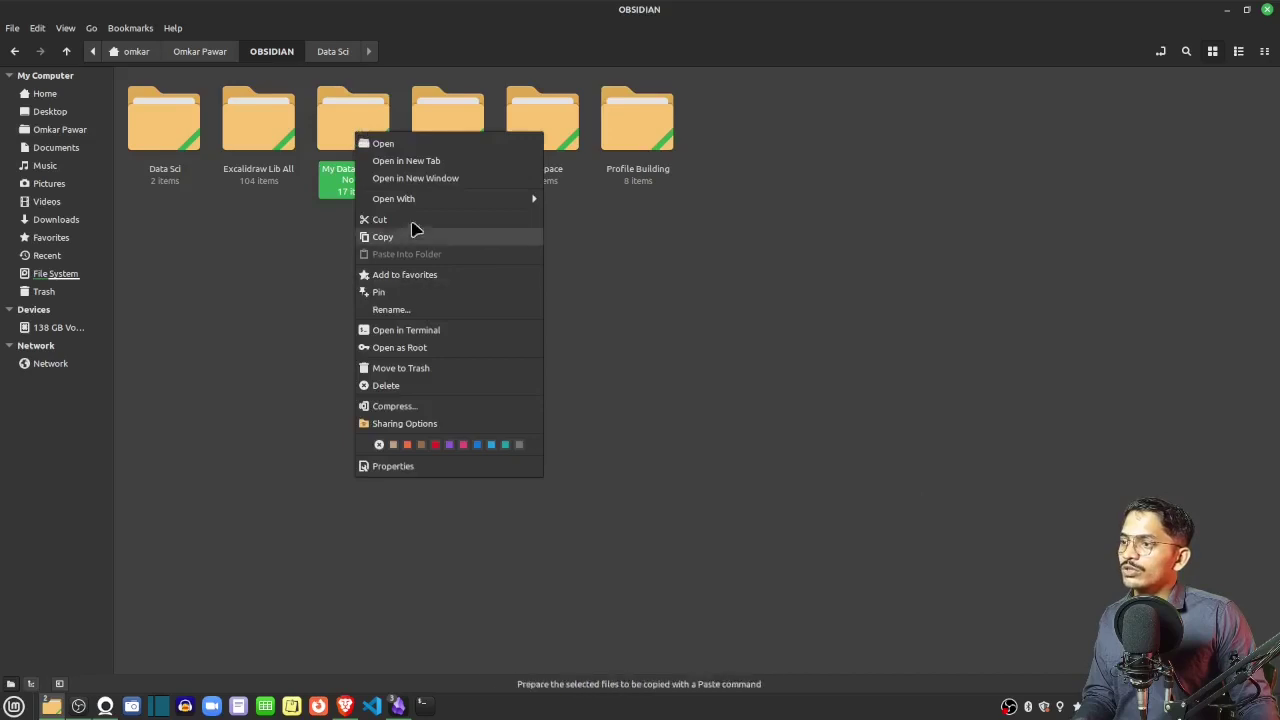
{"action": "mouse_move", "coordinate": [418, 203]}
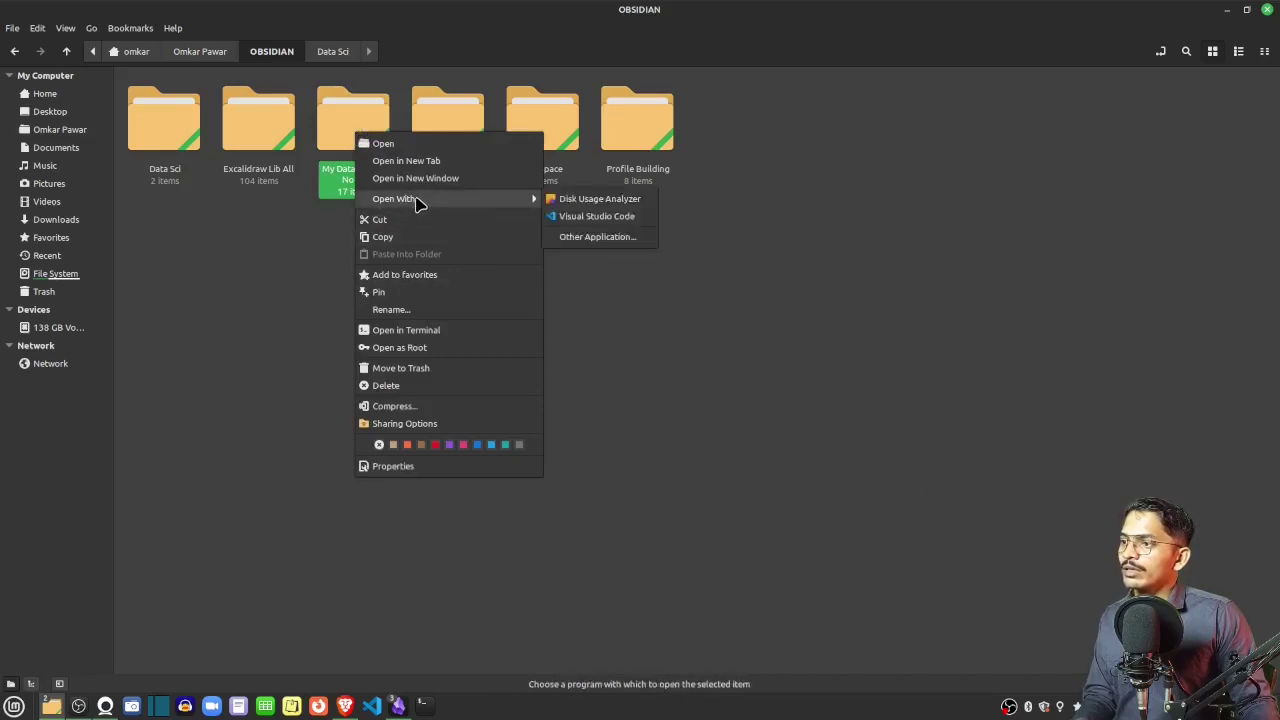
{"action": "left_click", "coordinate": [600, 220]}
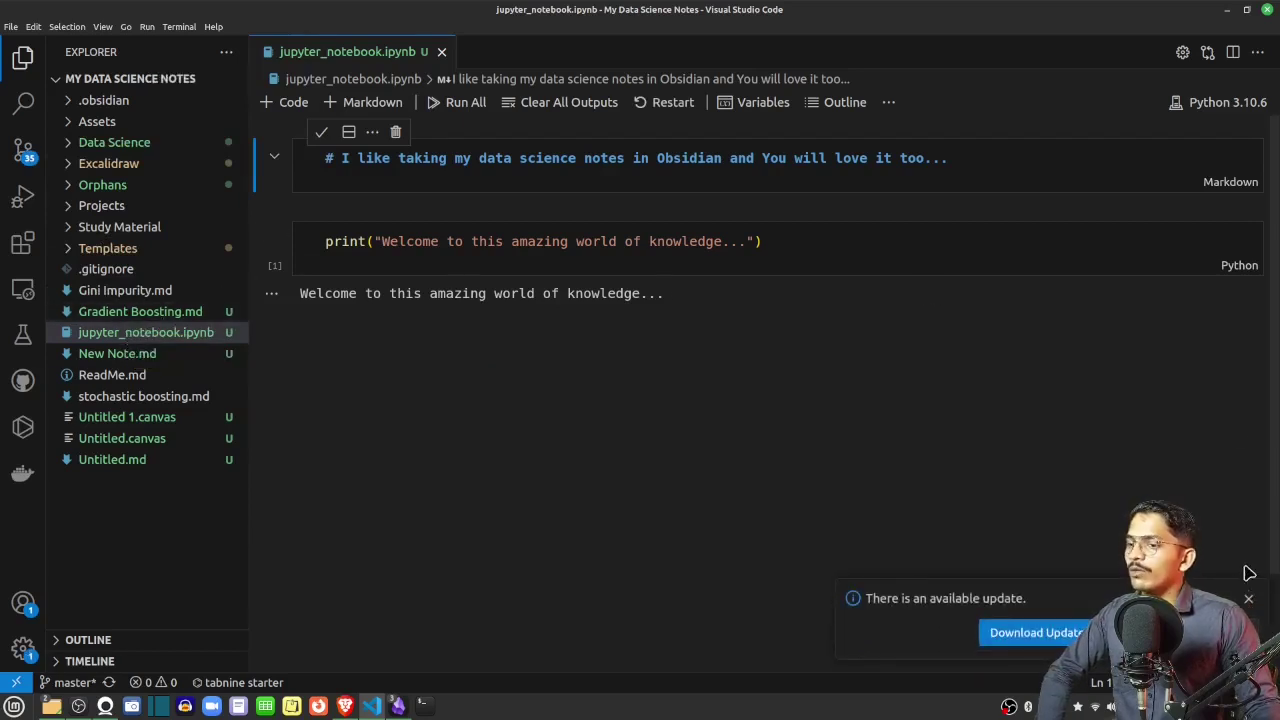
Commit all pending vault changes with the message "commit" and sync them with origin/master
{"action": "key", "text": "ctrl+shift+g"}
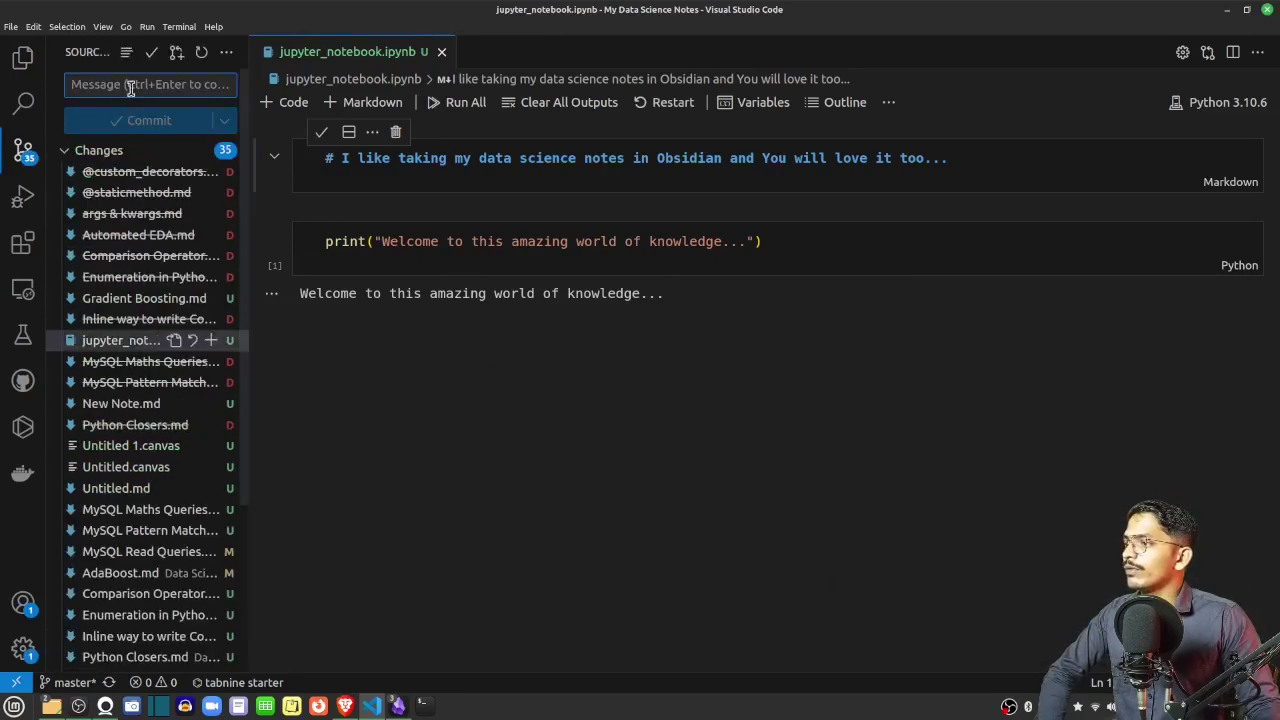
{"action": "type", "text": "commit"}
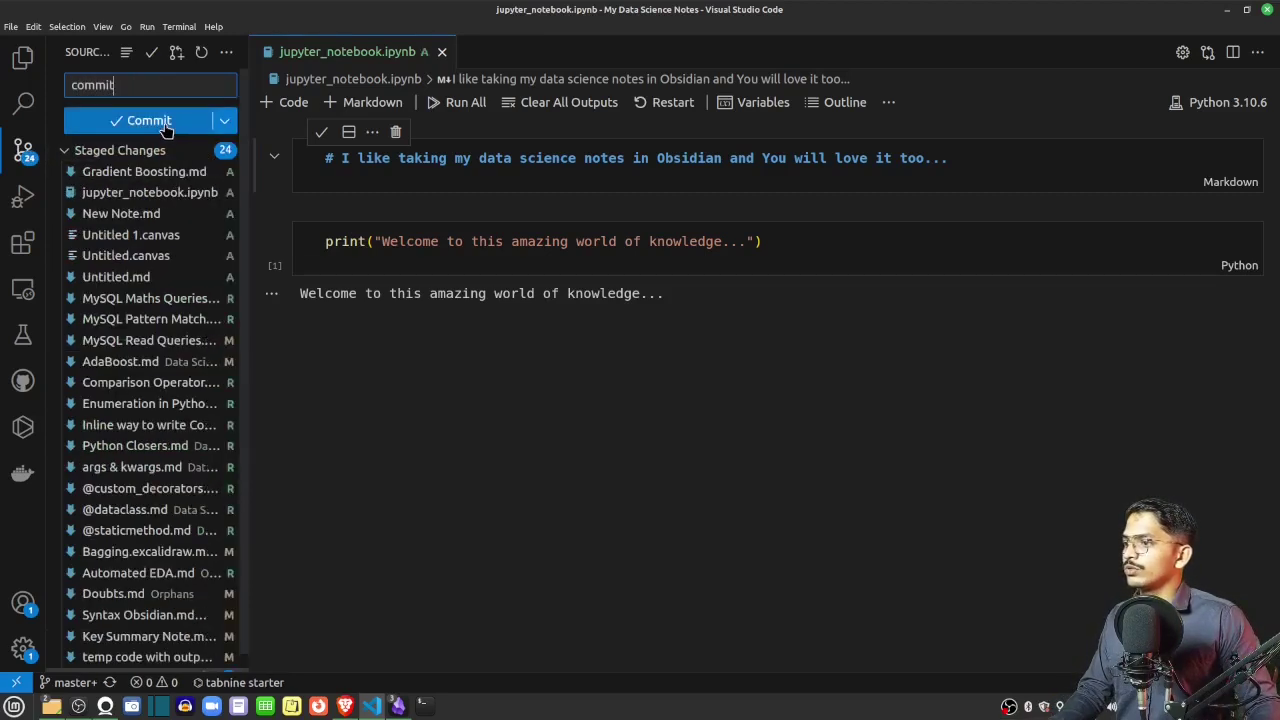
{"action": "left_click", "coordinate": [167, 124]}
{"action": "left_click", "coordinate": [190, 120]}
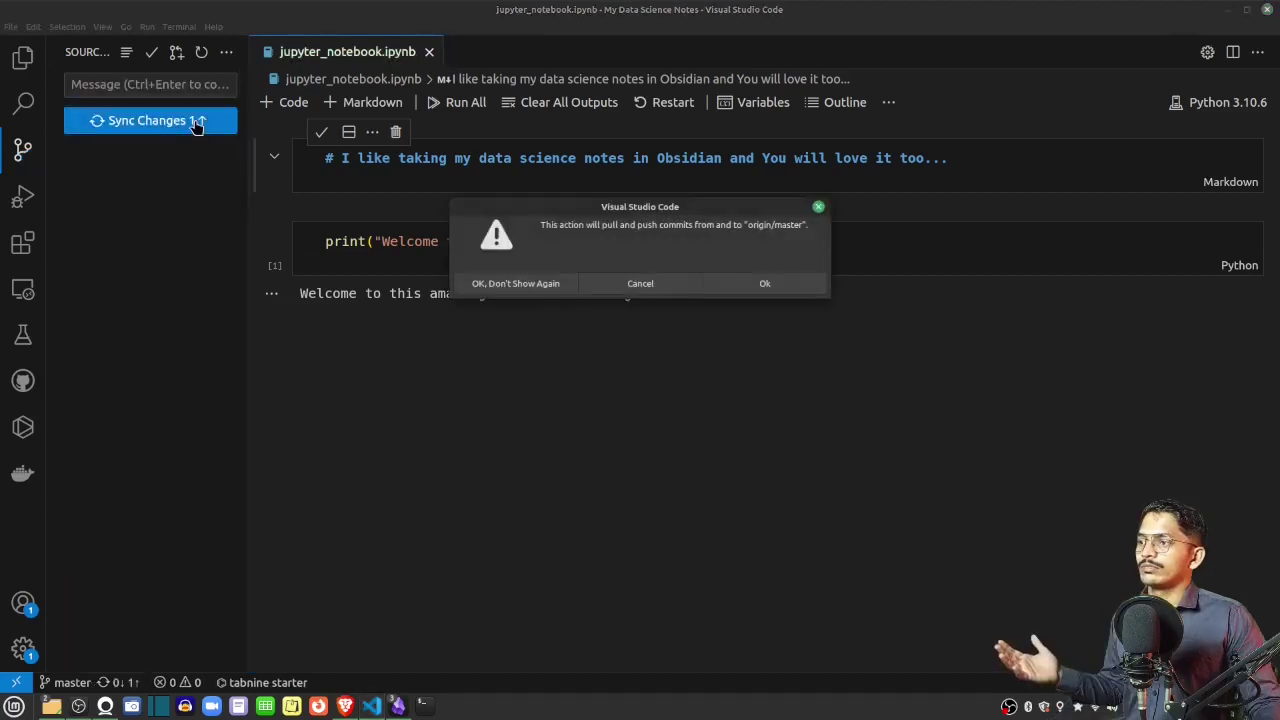
{"action": "left_click", "coordinate": [735, 284]}
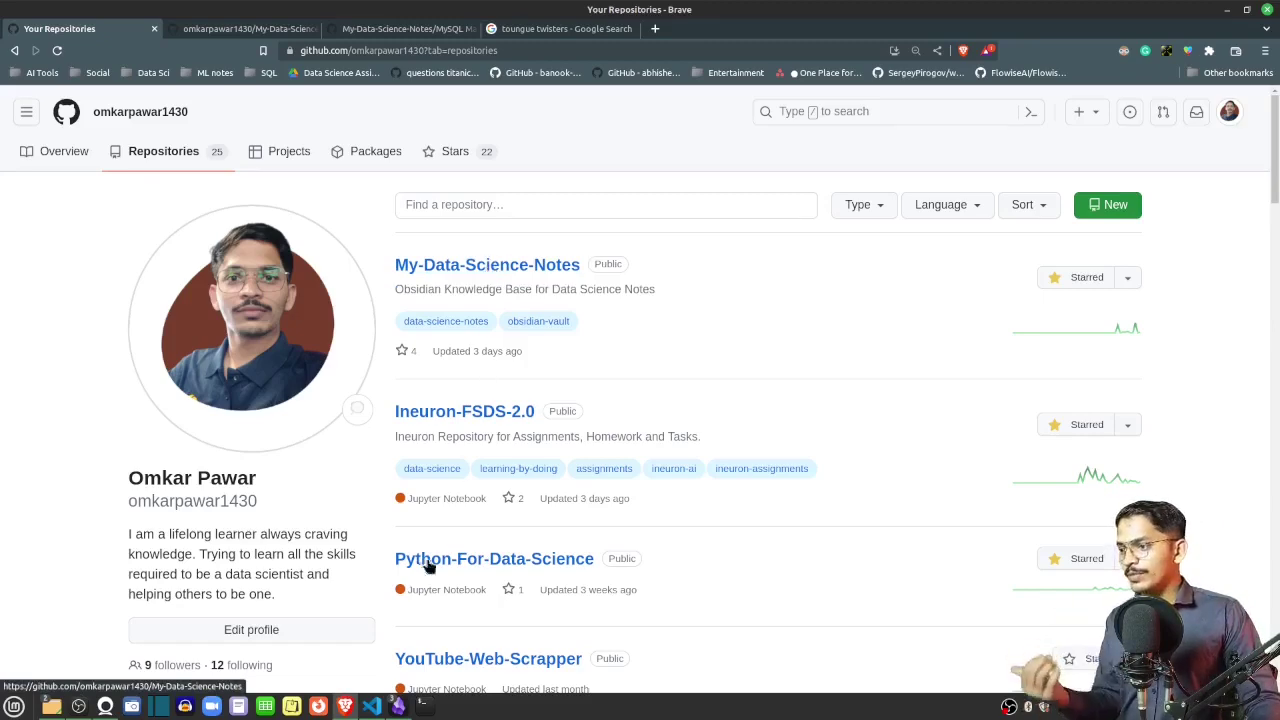
Switch to Obsidian's Measures of Dispersion note and widen its pane beside the local graph
{"action": "mouse_move", "coordinate": [398, 706]}
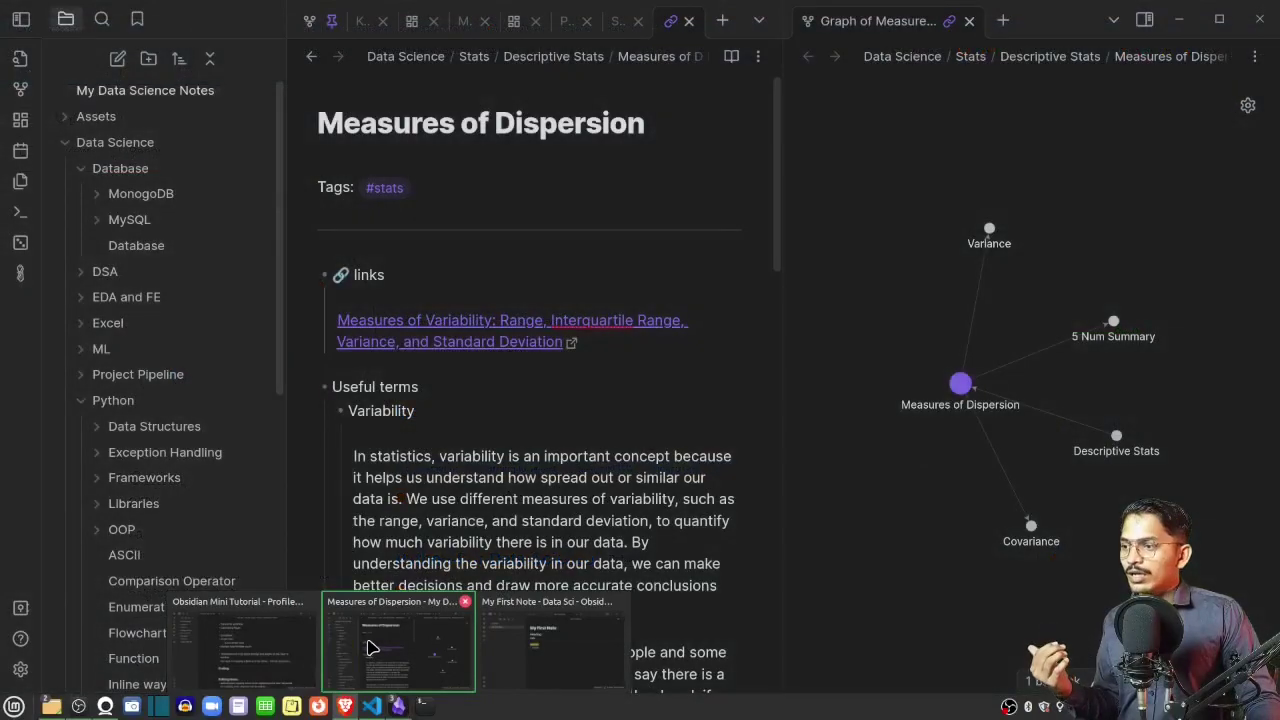
{"action": "left_click", "coordinate": [368, 648]}
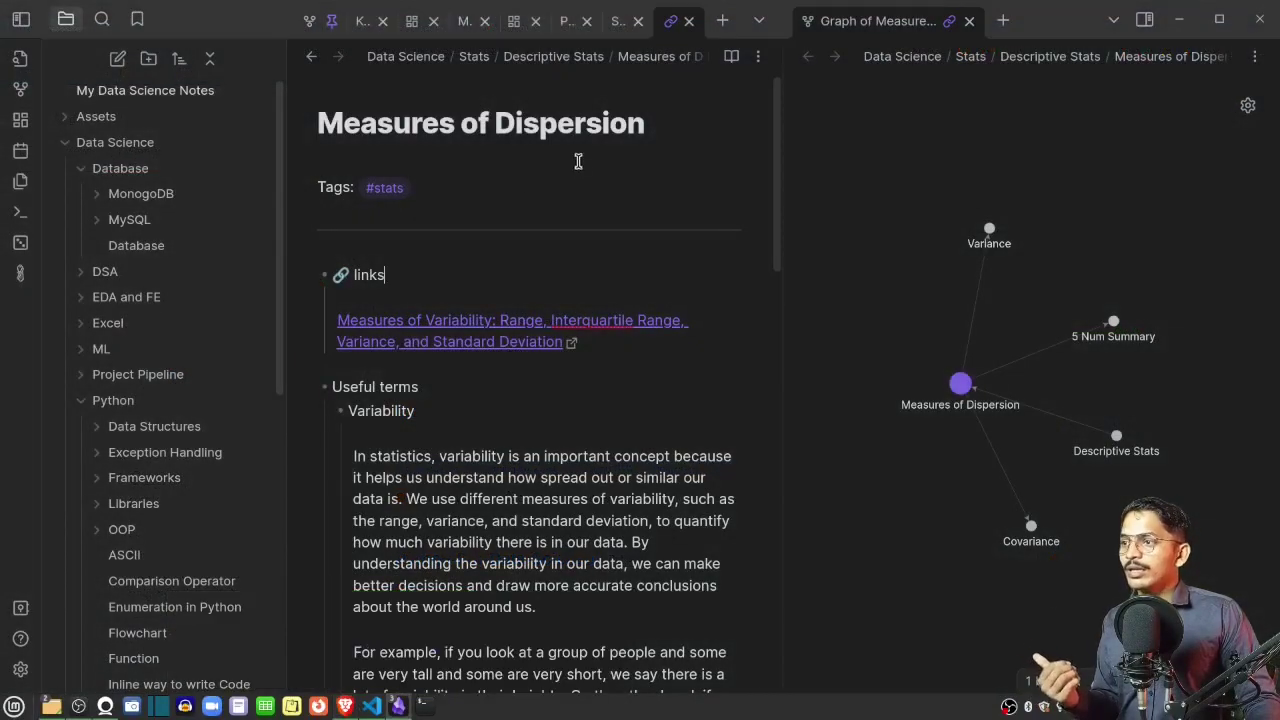
{"action": "left_click_drag", "start_coordinate": [781, 162], "coordinate": [1092, 140]}
Export the Measures of Dispersion note to PDF
{"action": "right_click", "coordinate": [946, 20]}
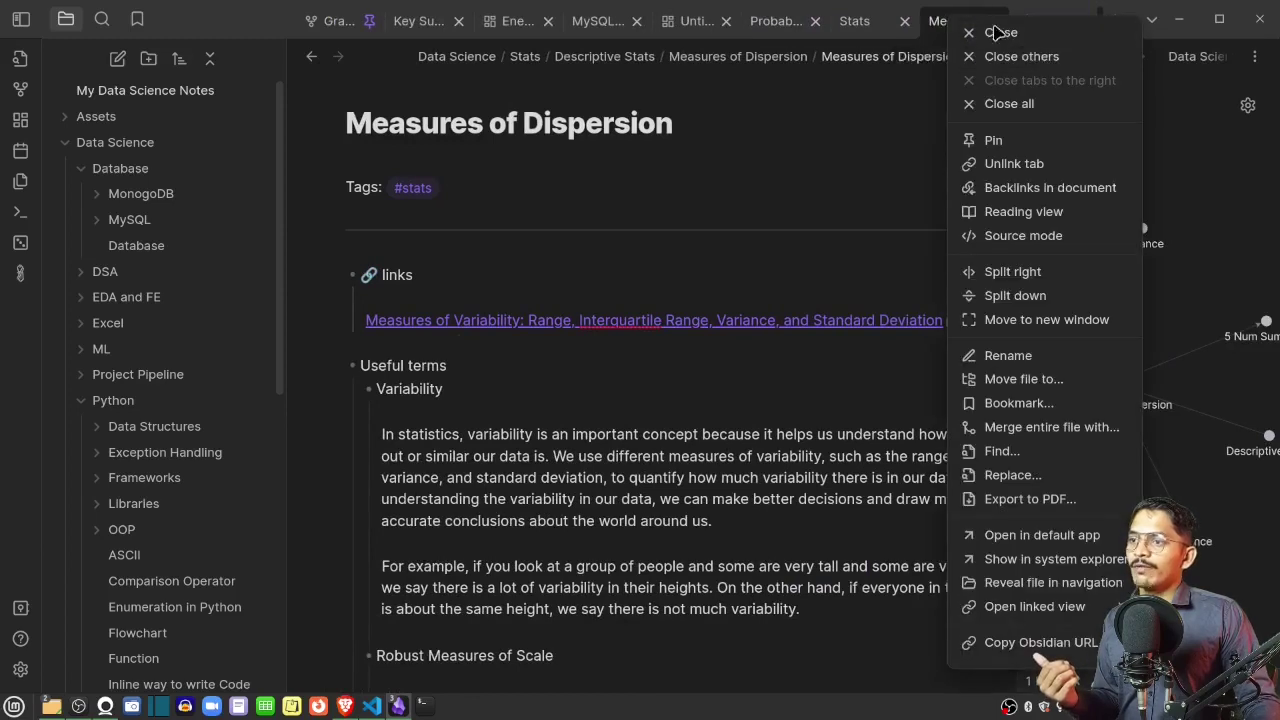
{"action": "scroll", "coordinate": [995, 450], "scroll_direction": "down", "scroll_amount": 1}
{"action": "scroll", "coordinate": [1015, 590], "scroll_direction": "up", "scroll_amount": 1}
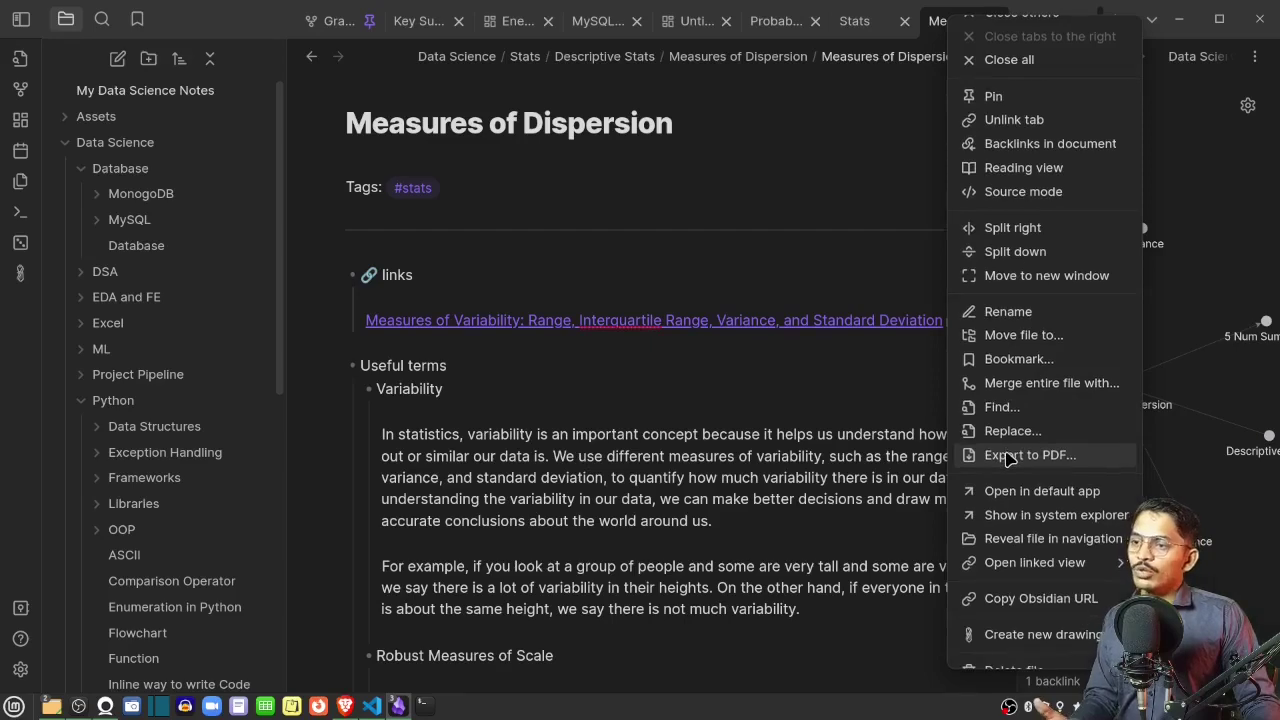
{"action": "left_click", "coordinate": [1008, 457]}
{"action": "left_click", "coordinate": [880, 514]}
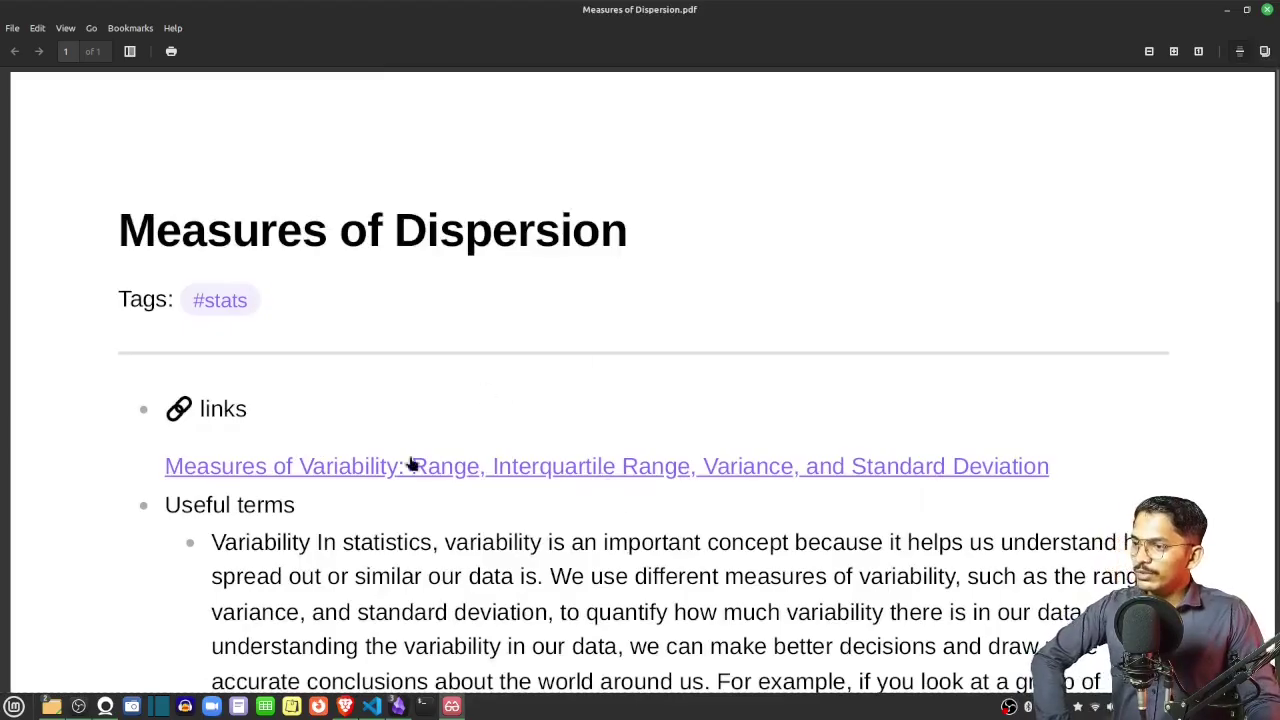
Read through the exported Measures of Dispersion PDF, checking its text, tags and links, and close it
{"action": "scroll", "coordinate": [412, 464], "scroll_direction": "down", "scroll_amount": 3}
{"action": "scroll", "coordinate": [389, 451], "scroll_direction": "down", "scroll_amount": 3}
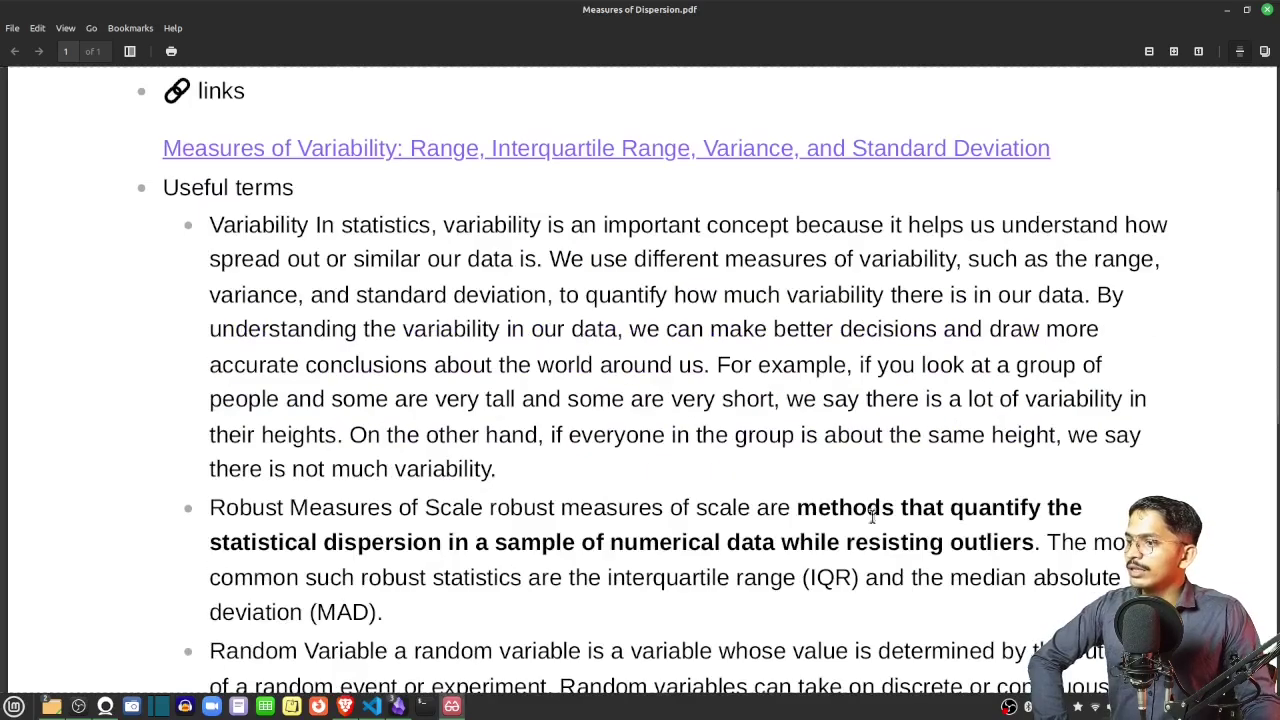
{"action": "scroll", "coordinate": [749, 443], "scroll_direction": "down", "scroll_amount": 3}
{"action": "scroll", "coordinate": [583, 526], "scroll_direction": "down", "scroll_amount": 3}
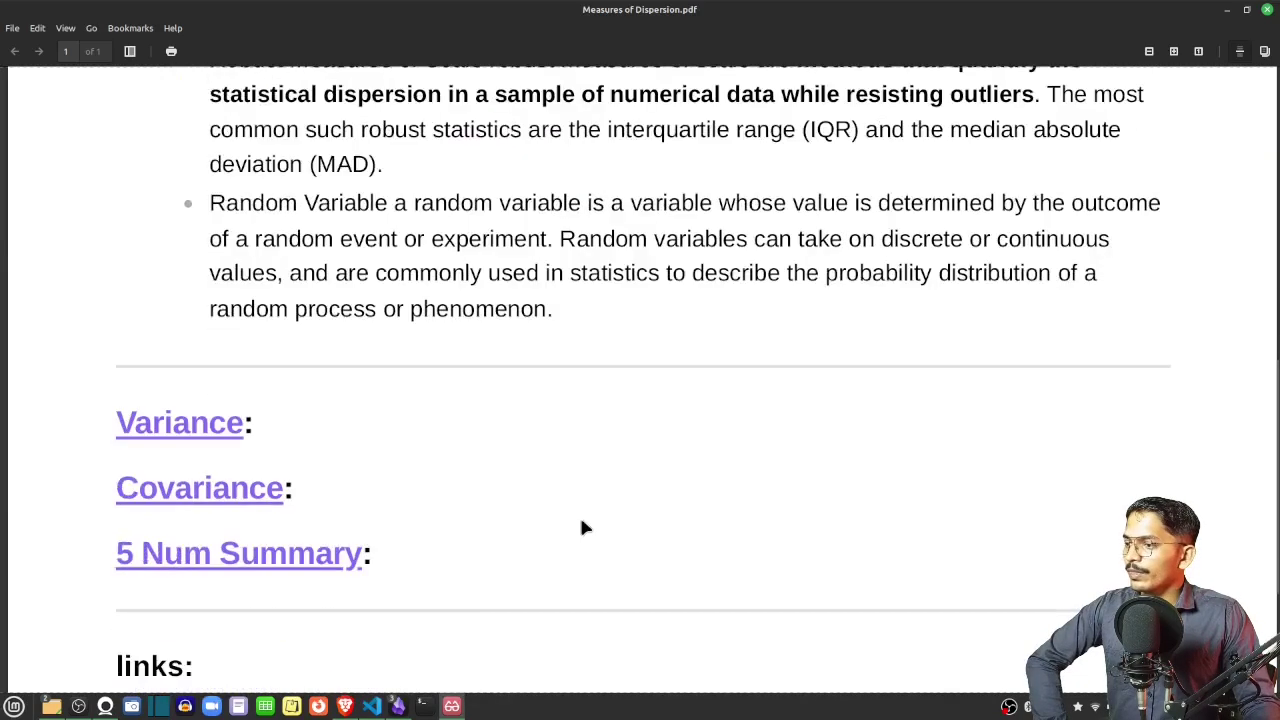
{"action": "scroll", "coordinate": [579, 520], "scroll_direction": "down", "scroll_amount": 3}
{"action": "scroll", "coordinate": [571, 514], "scroll_direction": "up", "scroll_amount": 5}
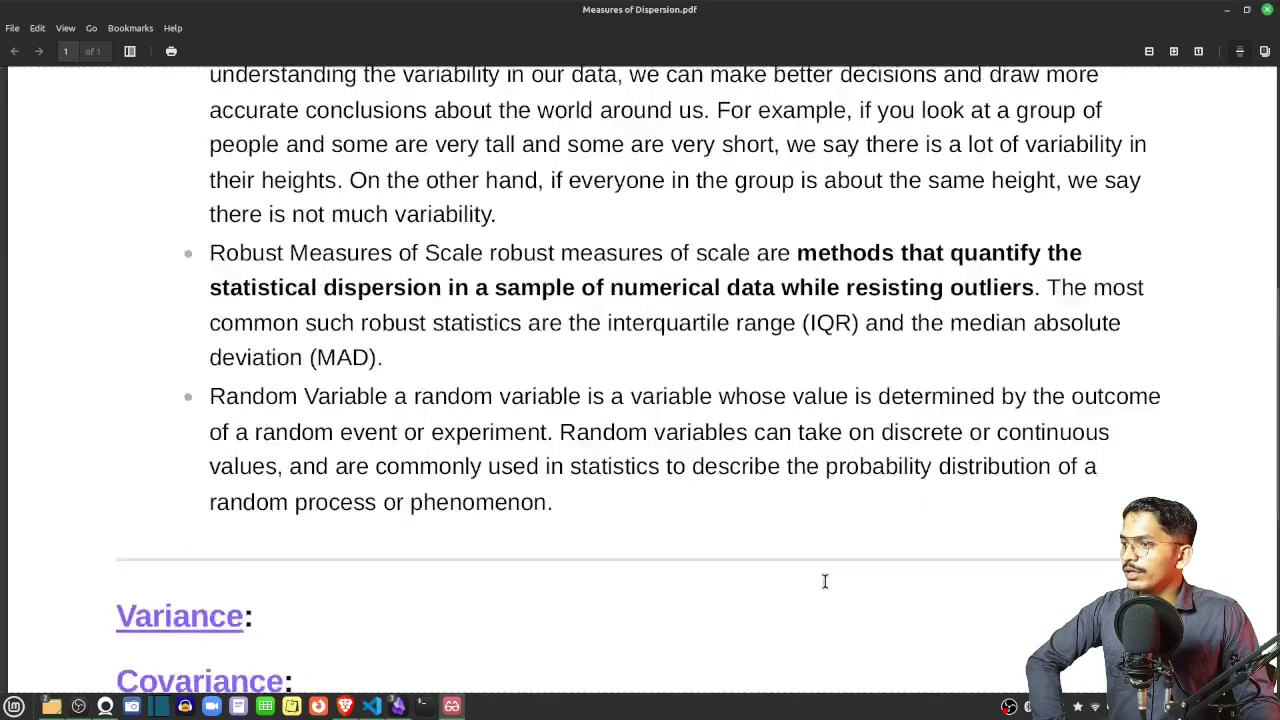
{"action": "scroll", "coordinate": [657, 589], "scroll_direction": "up", "scroll_amount": 6}
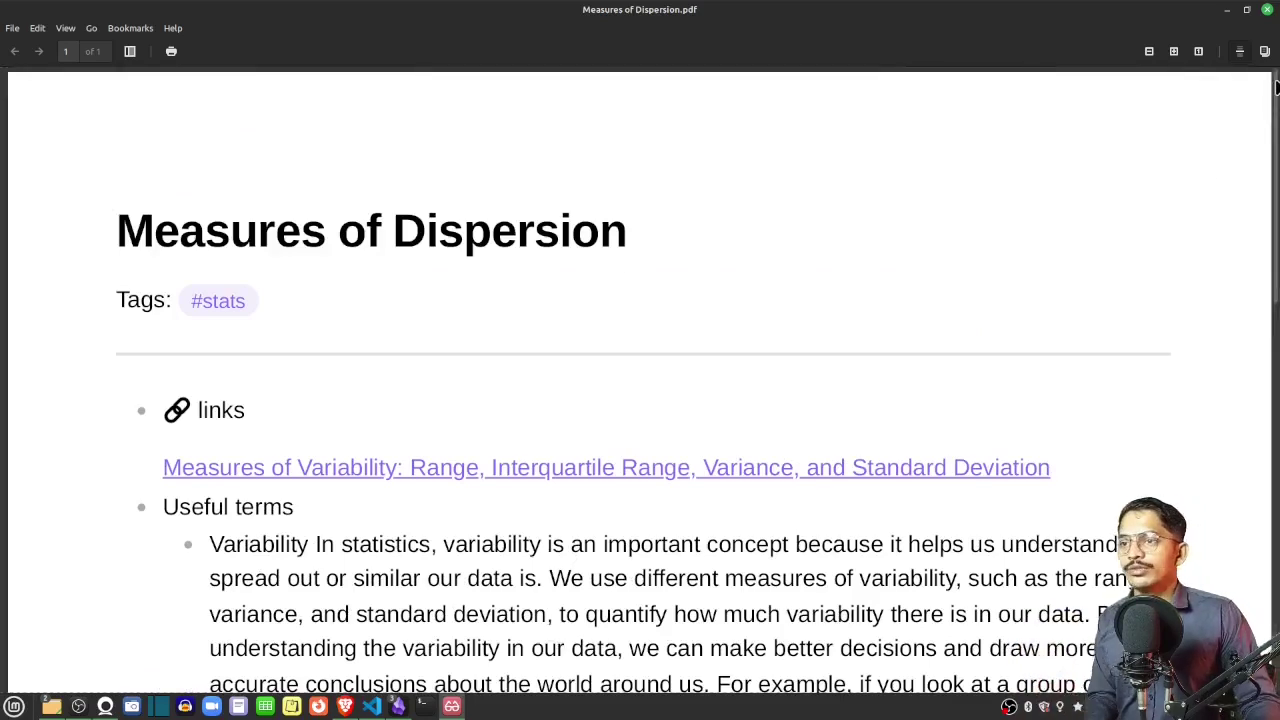
{"action": "left_click", "coordinate": [1267, 9]}
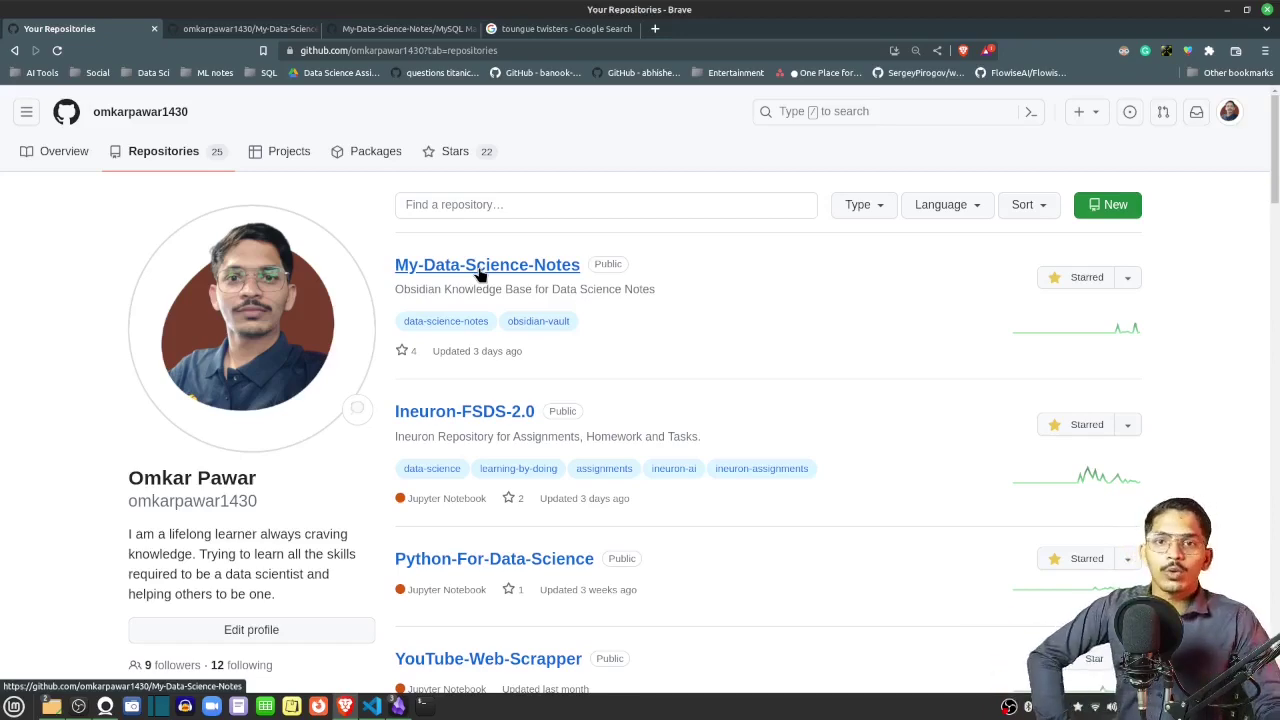
View the My-Data-Science-Notes repository on GitHub in the browser and look through its folders and files
{"action": "left_click", "coordinate": [245, 28]}
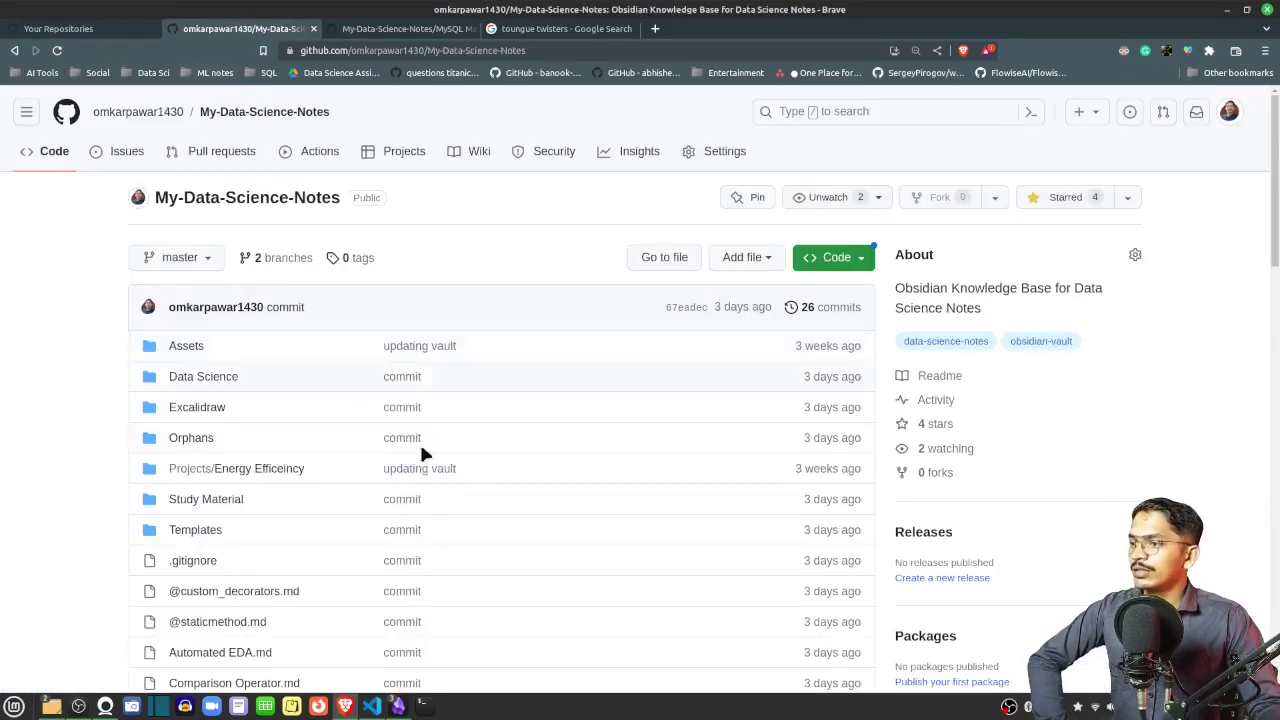
{"action": "scroll", "coordinate": [430, 470], "scroll_direction": "down", "scroll_amount": 3}
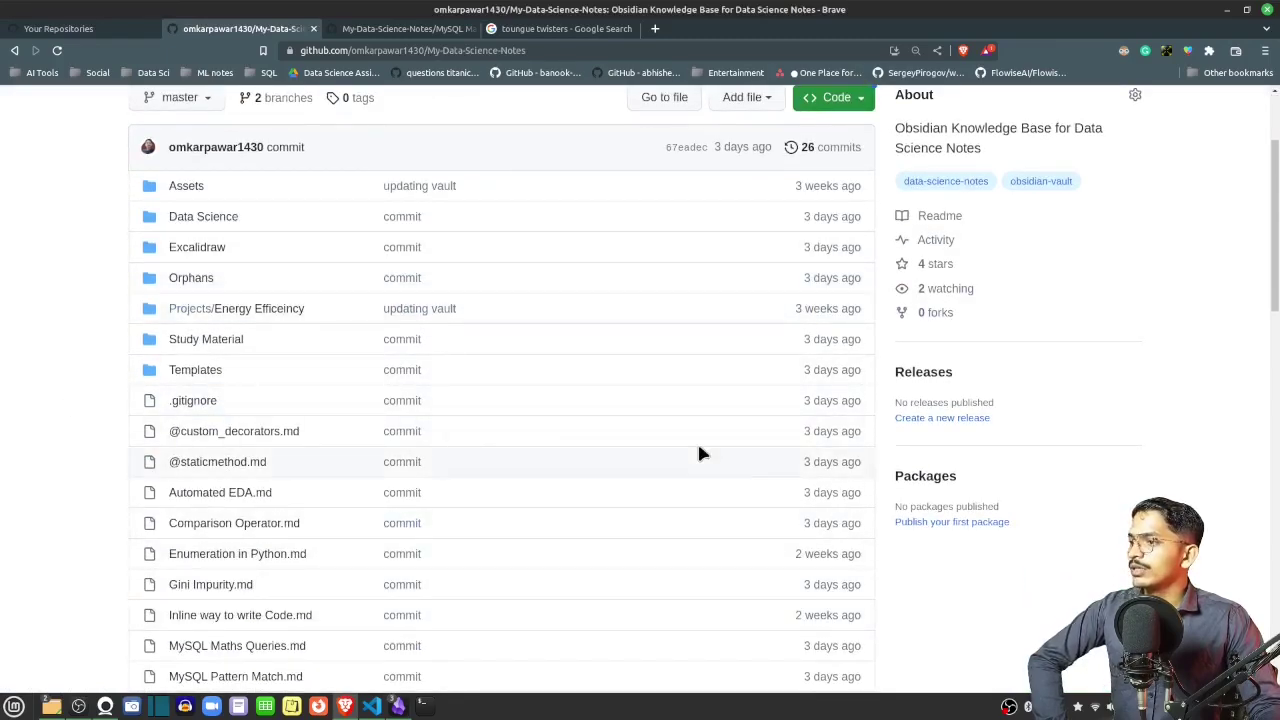
{"action": "scroll", "coordinate": [700, 453], "scroll_direction": "up", "scroll_amount": 3}
Examine how GitHub renders MySQL Maths Queries.md, including its tags, info callout, code blocks and query tables
{"action": "left_click", "coordinate": [400, 28]}
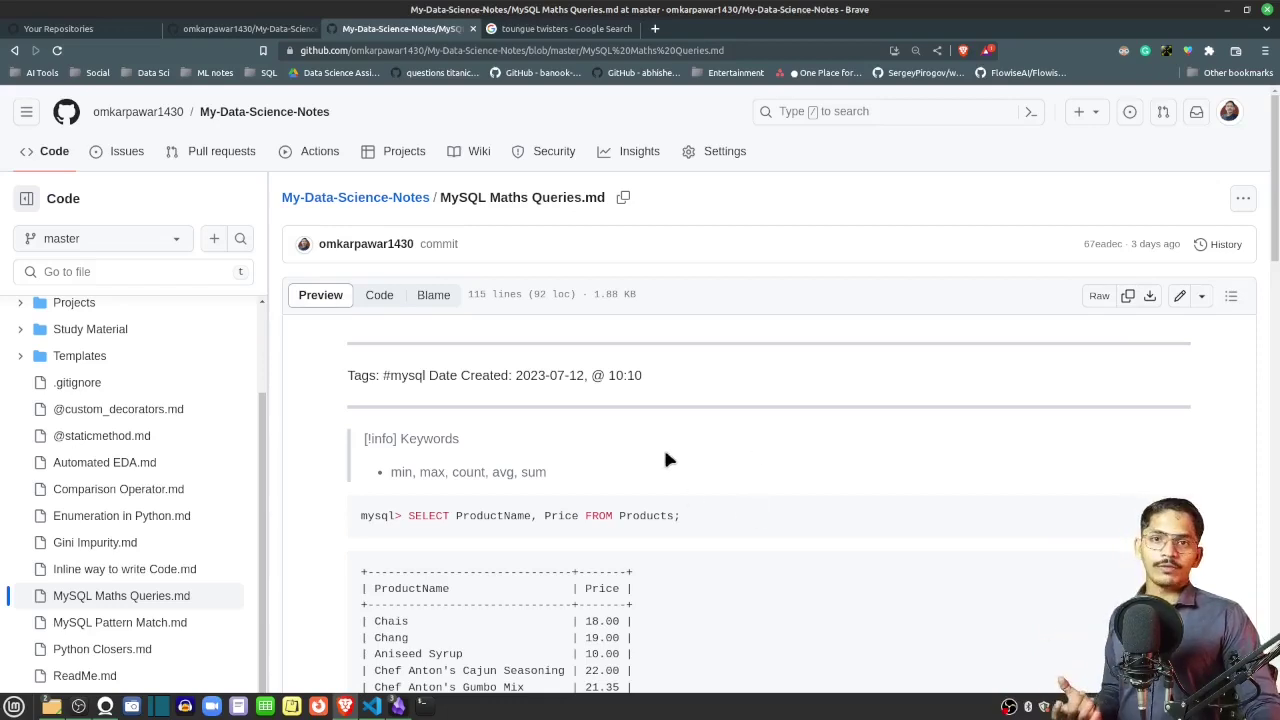
{"action": "scroll", "coordinate": [665, 455], "scroll_direction": "down", "scroll_amount": 3}
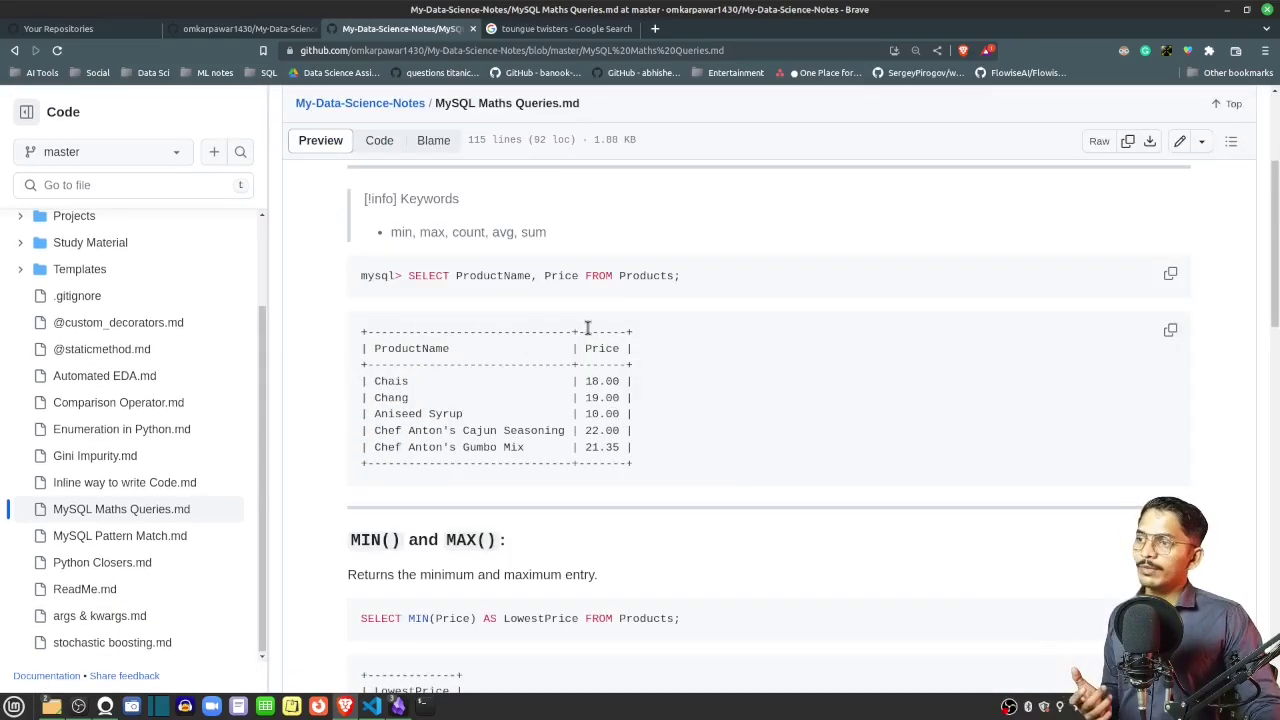
{"action": "scroll", "coordinate": [588, 328], "scroll_direction": "down", "scroll_amount": 1}
{"action": "scroll", "coordinate": [600, 360], "scroll_direction": "up", "scroll_amount": 4}
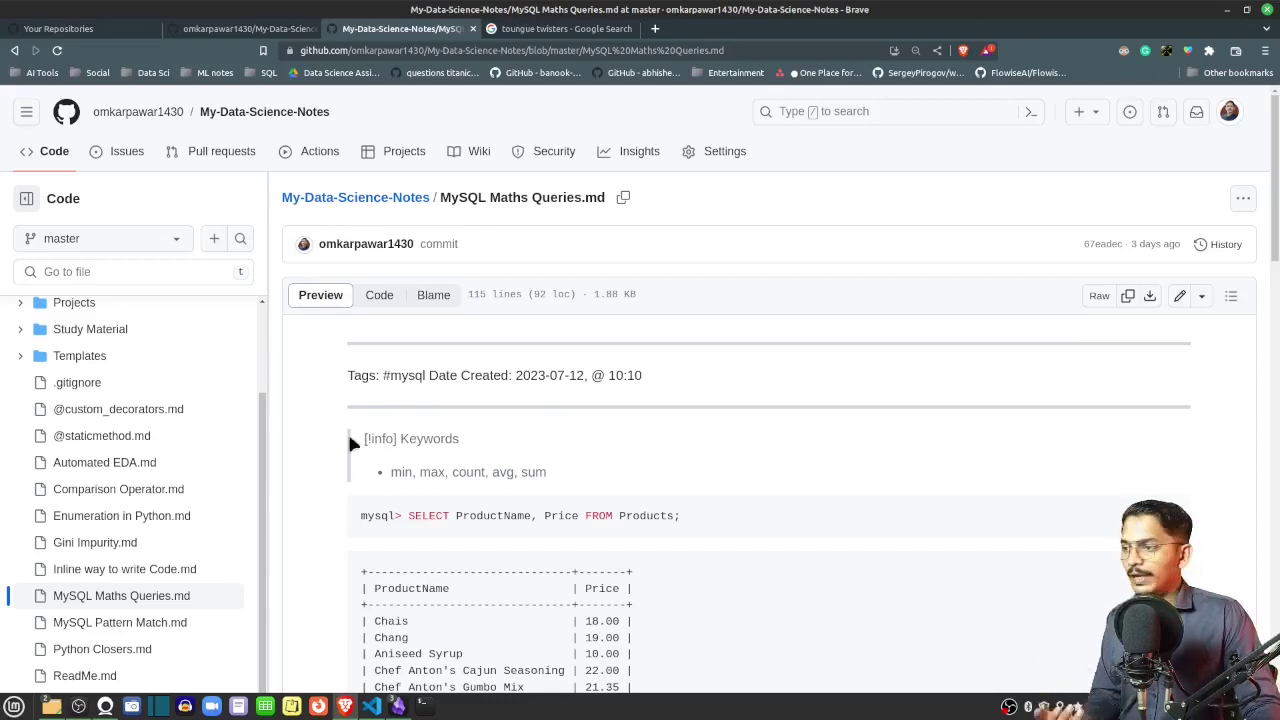
{"action": "scroll", "coordinate": [370, 445], "scroll_direction": "down", "scroll_amount": 3}
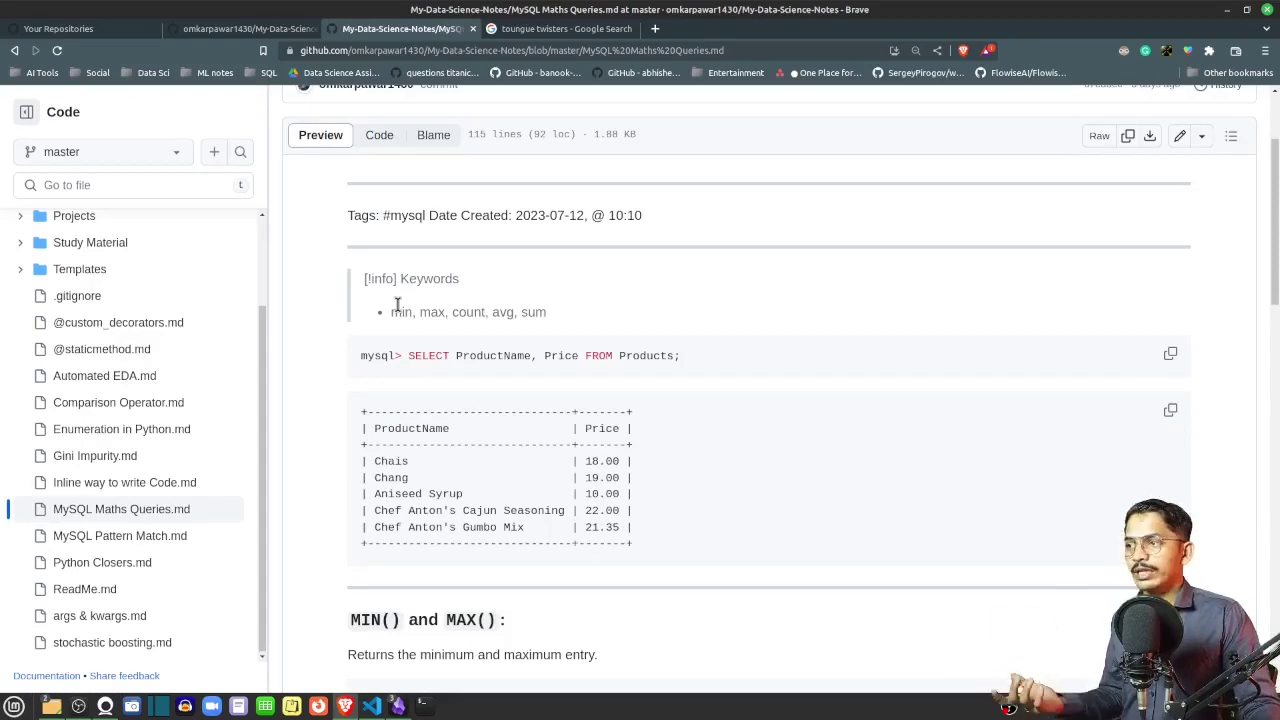
{"action": "scroll", "coordinate": [397, 305], "scroll_direction": "down", "scroll_amount": 1}
{"action": "scroll", "coordinate": [397, 305], "scroll_direction": "down", "scroll_amount": 3}
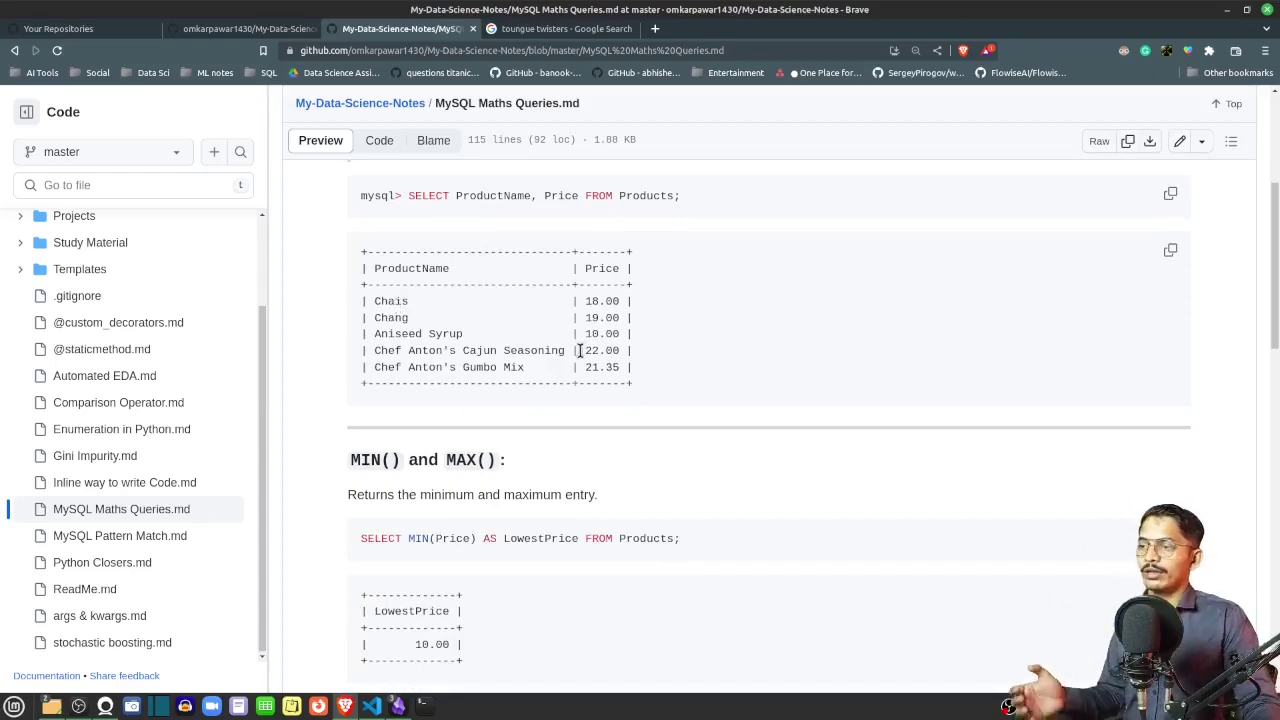
{"action": "scroll", "coordinate": [681, 391], "scroll_direction": "up", "scroll_amount": 5}
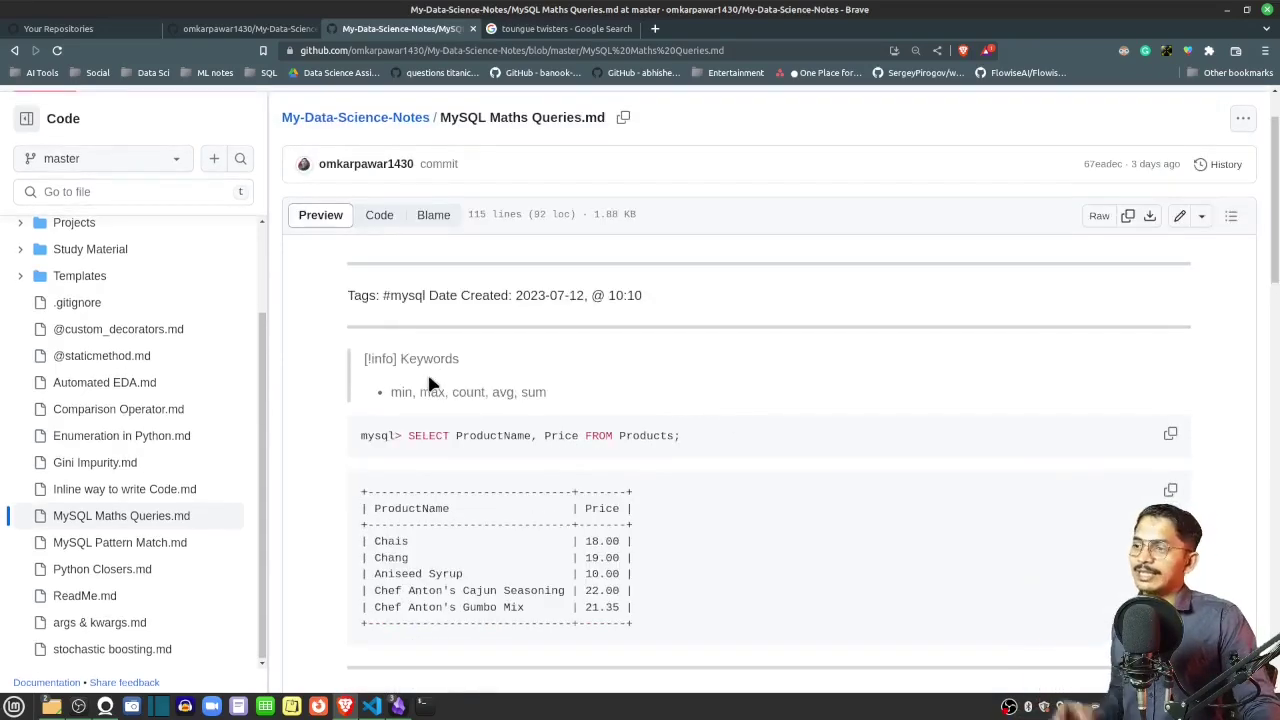